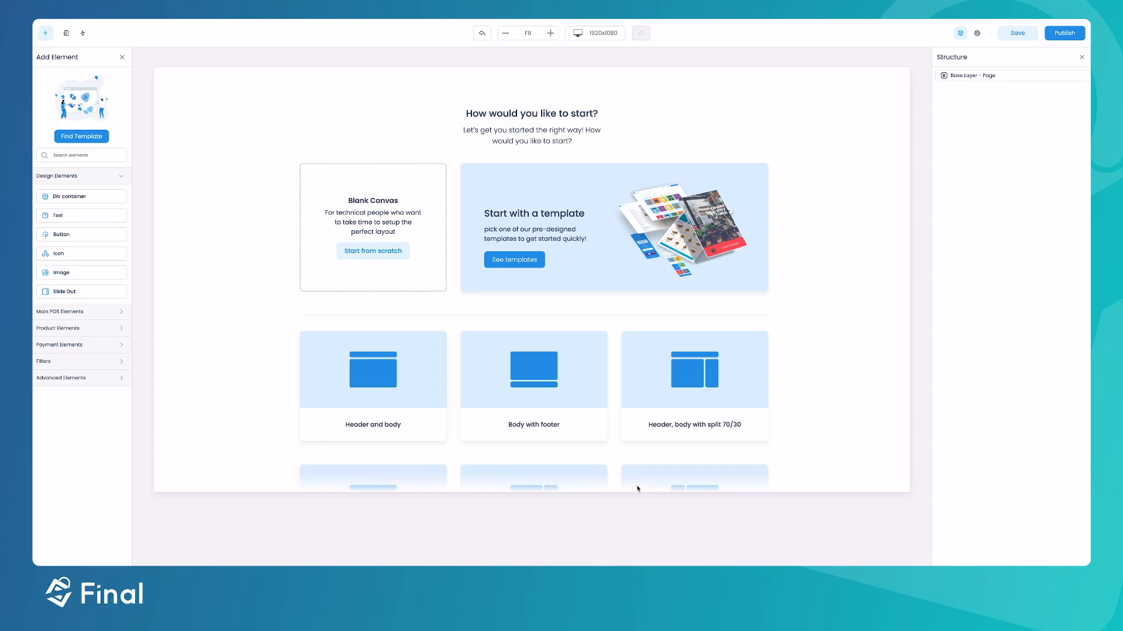
# Start the page with the Header 70/30, body 70/30 layout and place the Final logo image in the wide header container.
pyautogui.scroll(-2, 641, 479)
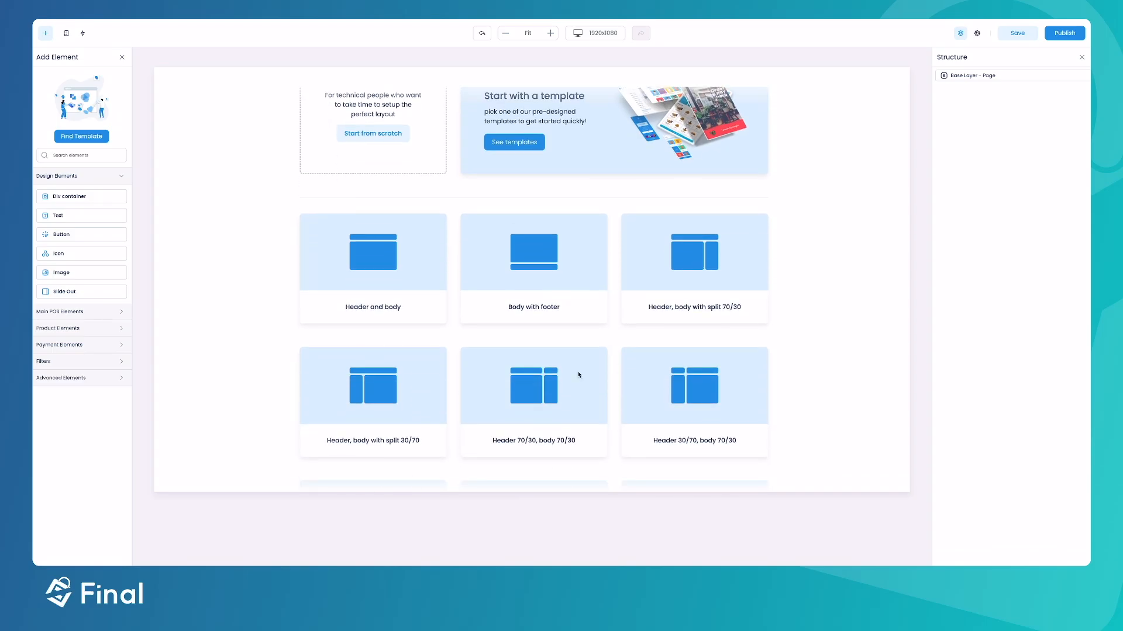
pyautogui.click(532, 390)
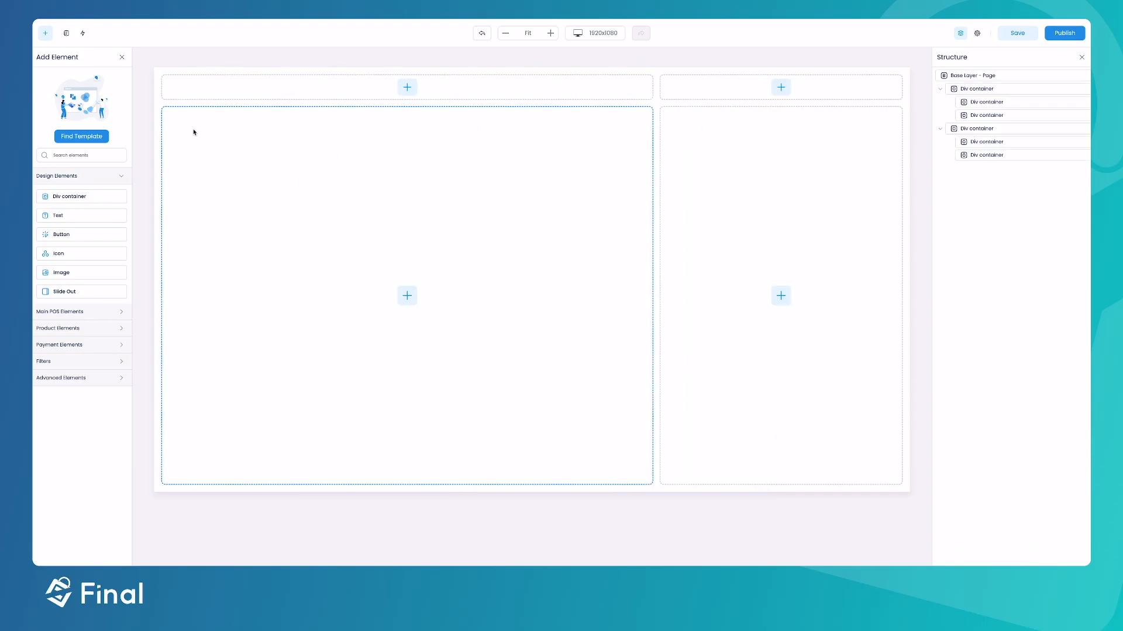
pyautogui.moveTo(65, 273); pyautogui.dragTo(241, 87)
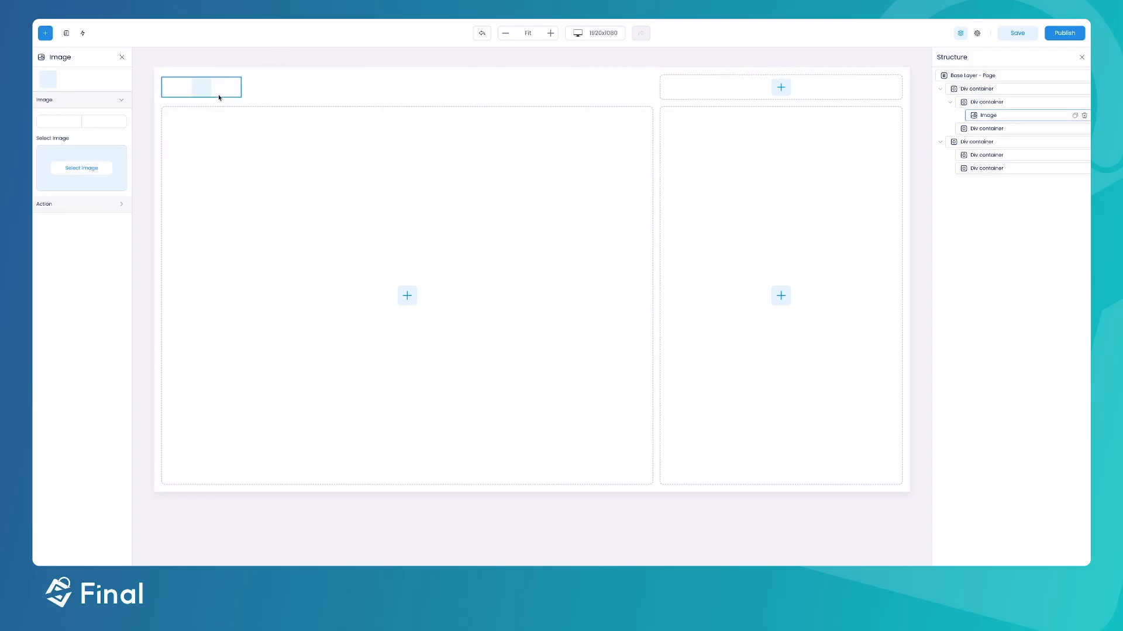
pyautogui.click(81, 168)
pyautogui.click(620, 374)
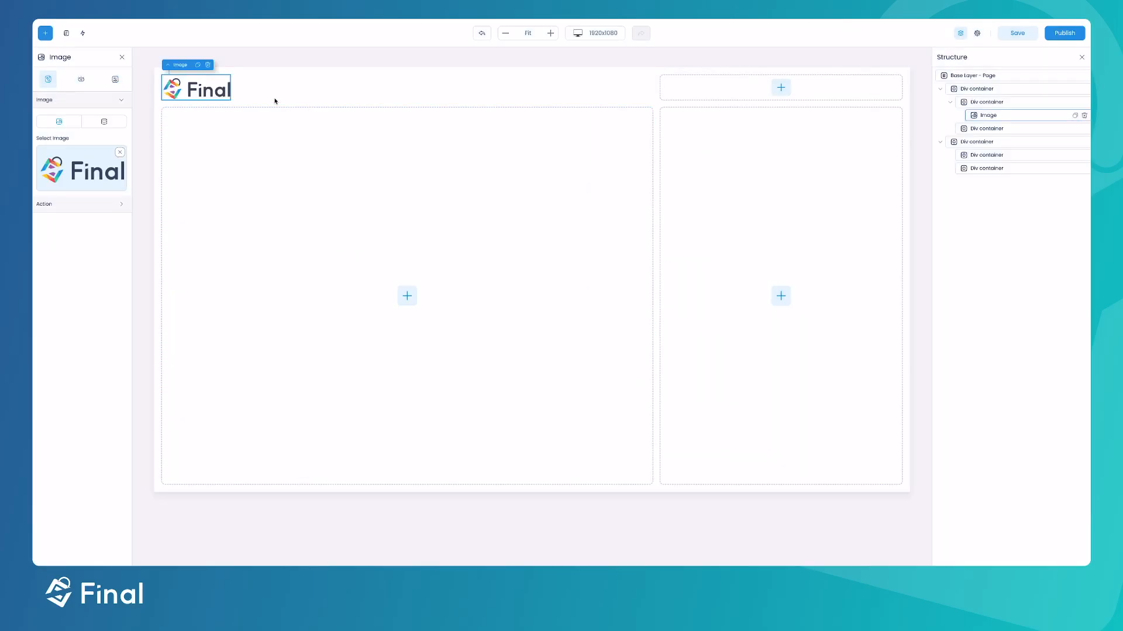
# Add a Button element beside the logo in the header.
pyautogui.click(45, 33)
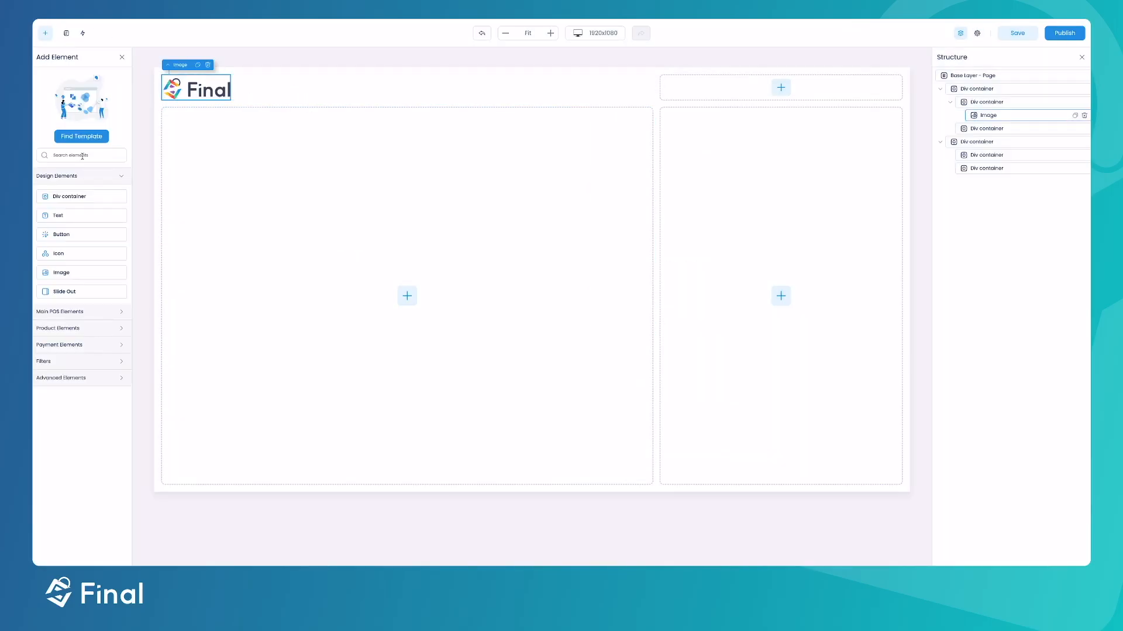
pyautogui.click(77, 314)
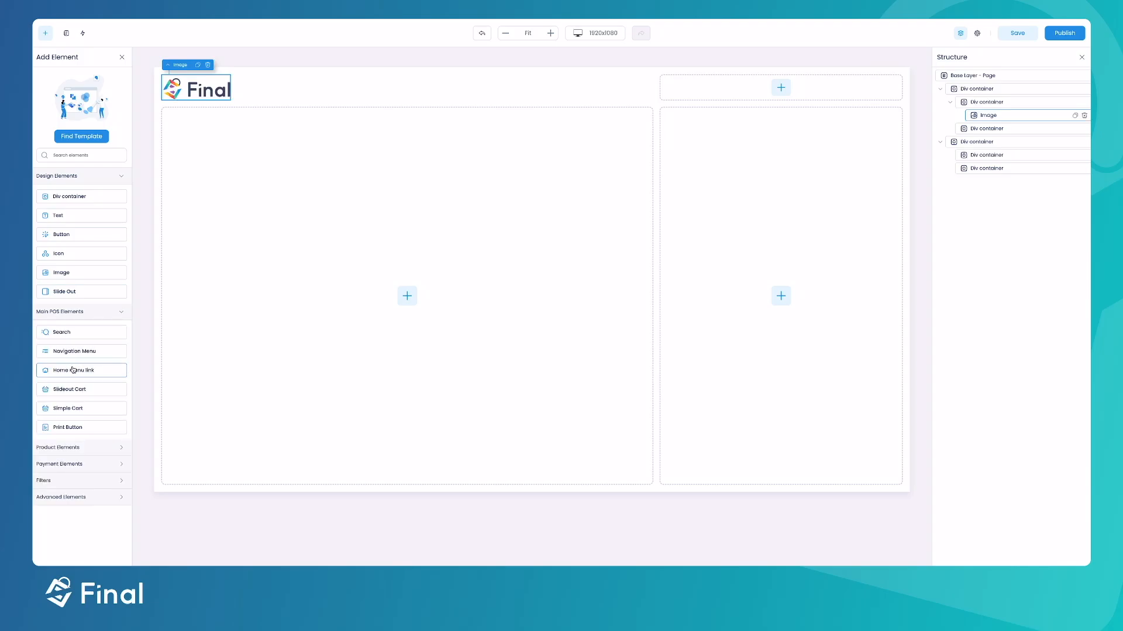
pyautogui.moveTo(63, 235); pyautogui.dragTo(221, 106)
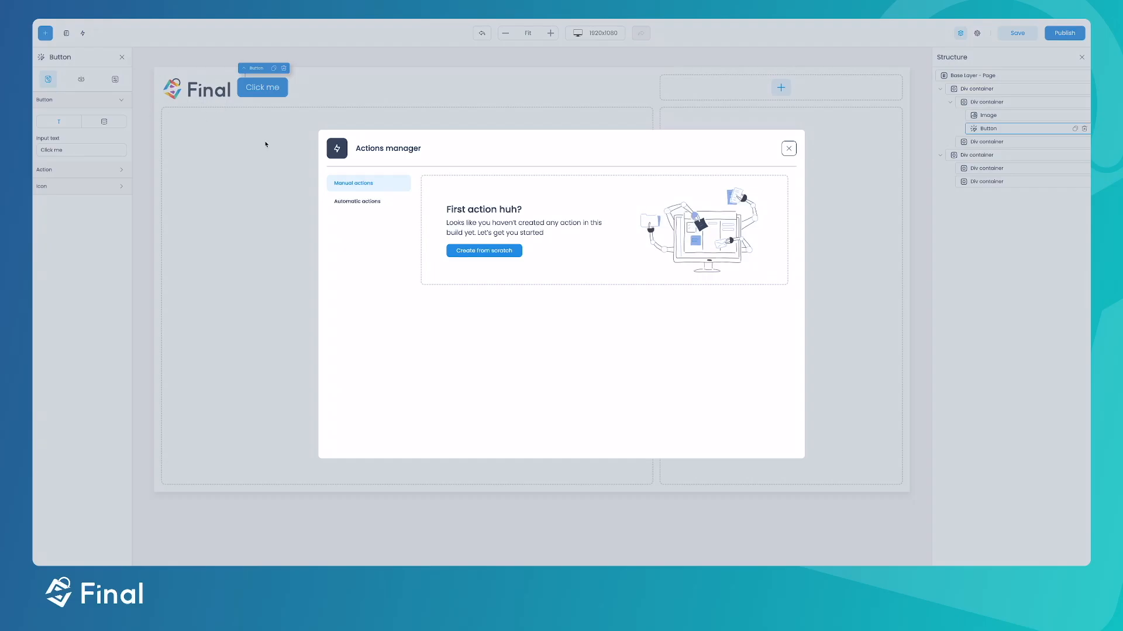
# Create and save a manual action named Home that goes to the Station Home page, and set the header button's text to Home.
pyautogui.click(504, 251)
pyautogui.click(586, 215)
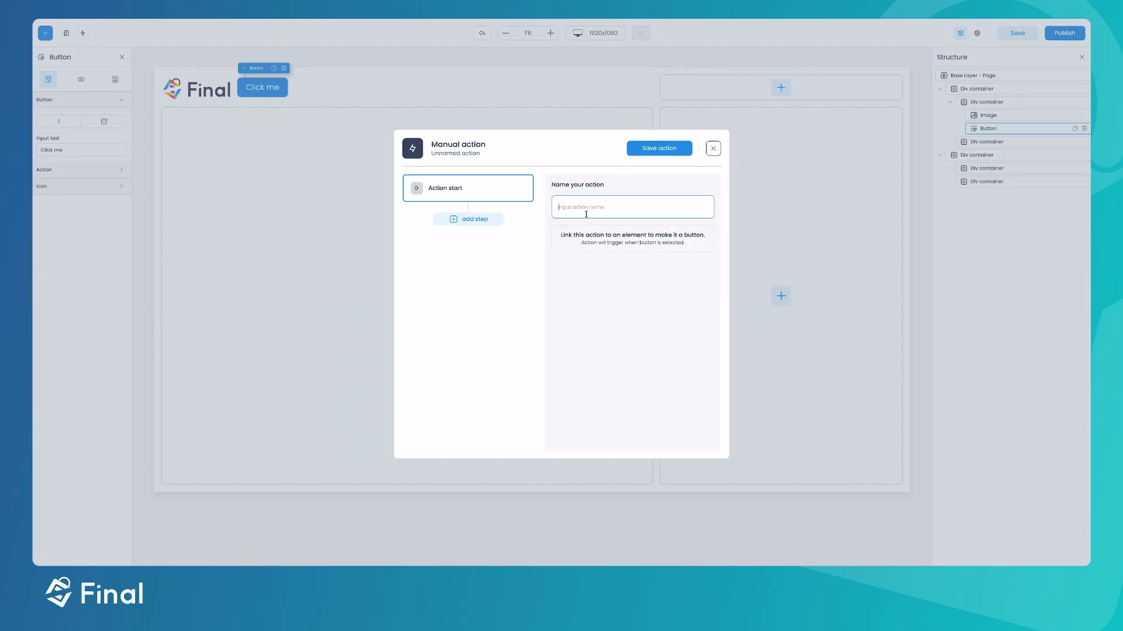
pyautogui.write('Home')
pyautogui.click(468, 219)
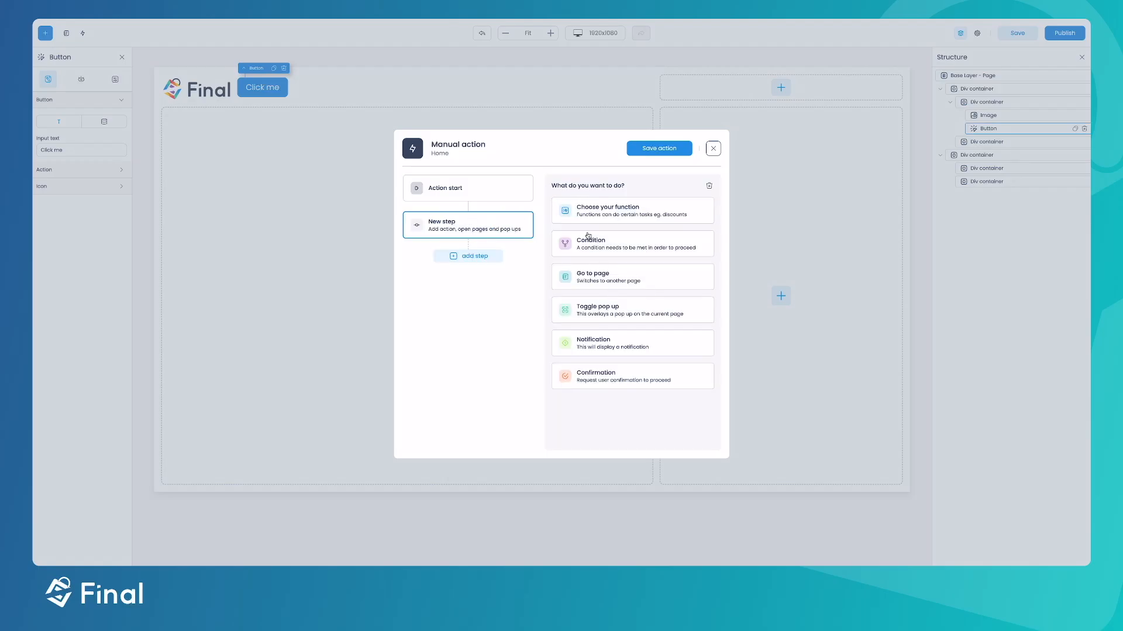
pyautogui.click(590, 284)
pyautogui.click(592, 235)
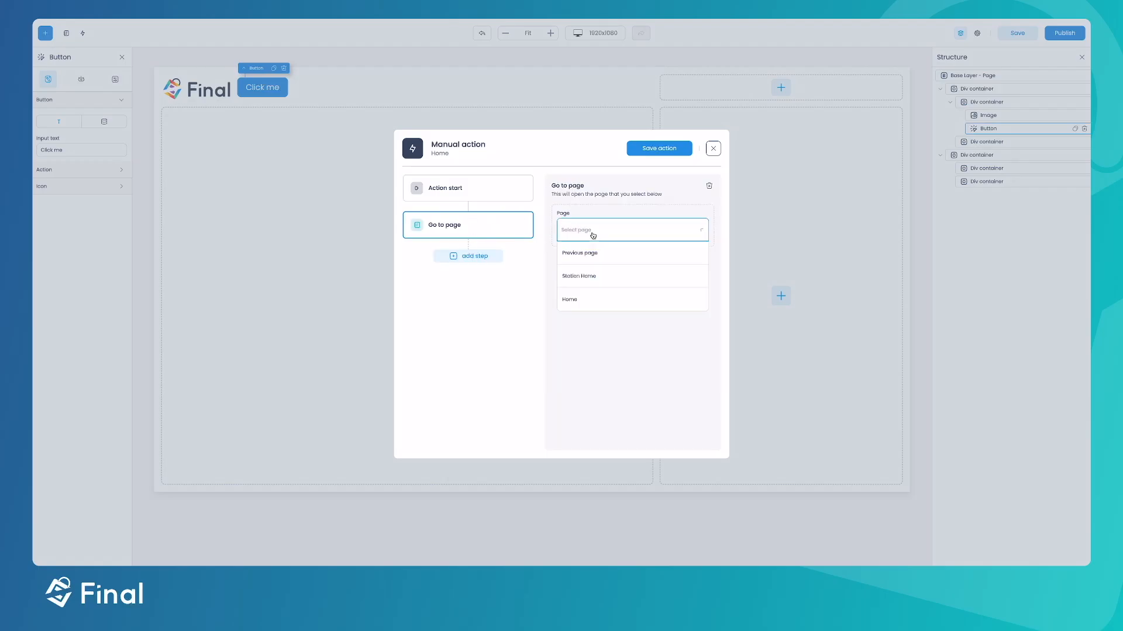
pyautogui.click(577, 283)
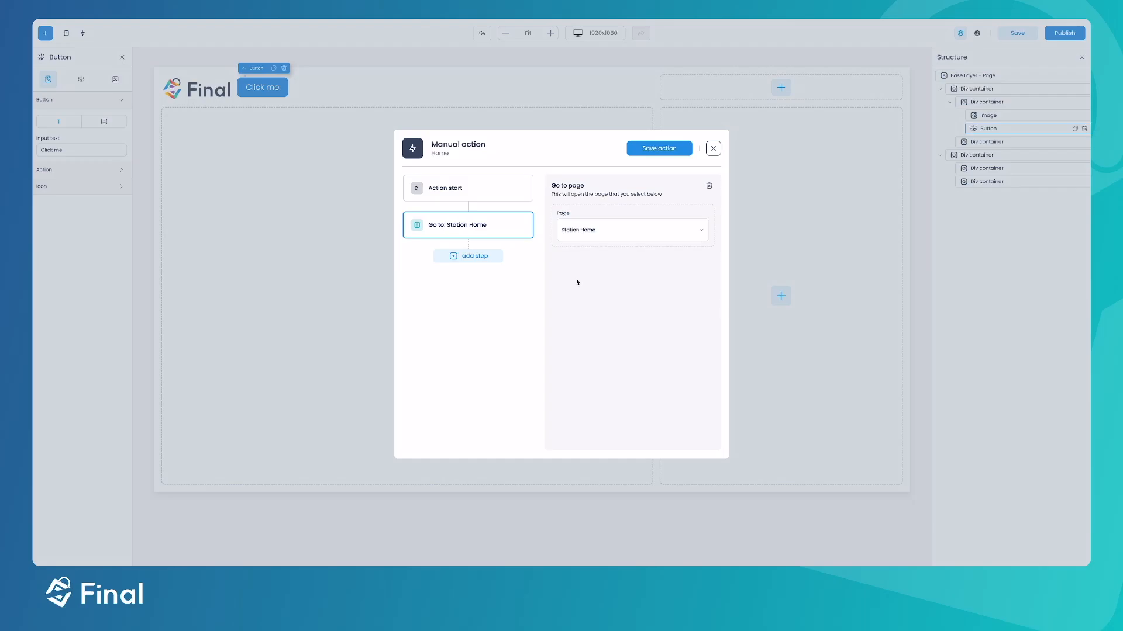
pyautogui.click(651, 149)
pyautogui.tripleClick(53, 149)
pyautogui.write('Home')
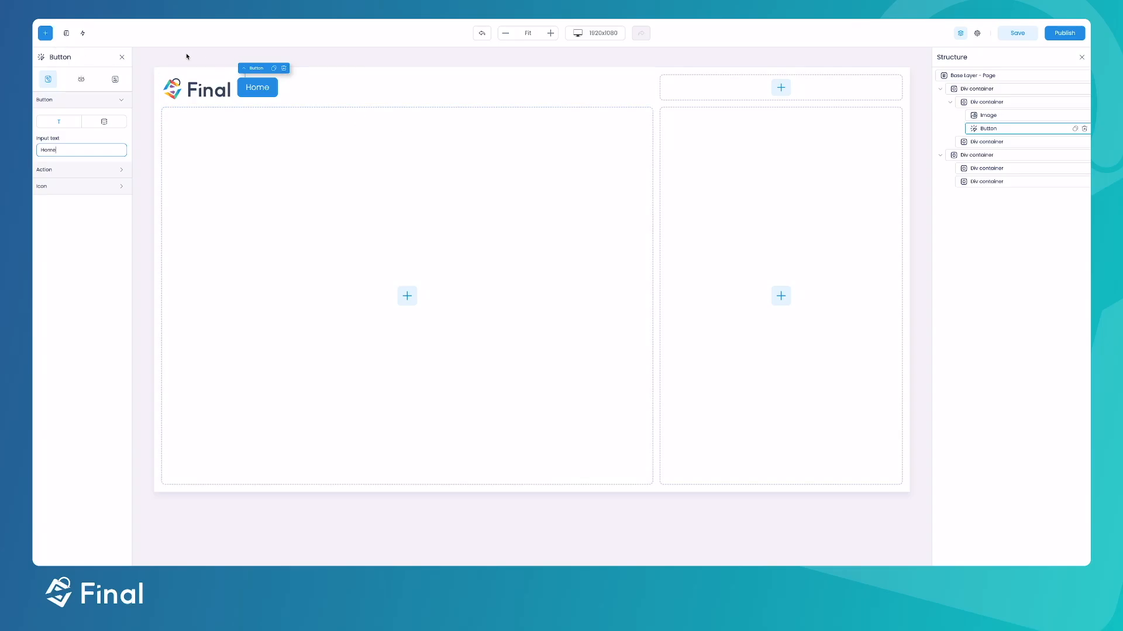
# Add a Simple Cart element to the narrow body container.
pyautogui.click(45, 33)
pyautogui.click(66, 314)
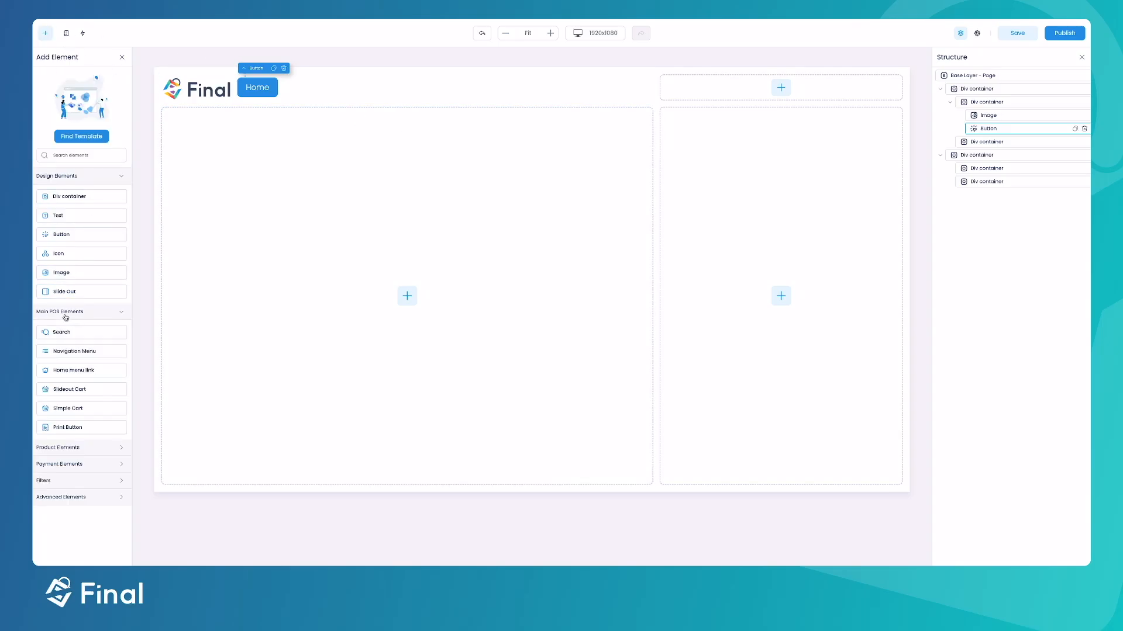
pyautogui.moveTo(75, 408); pyautogui.dragTo(750, 275)
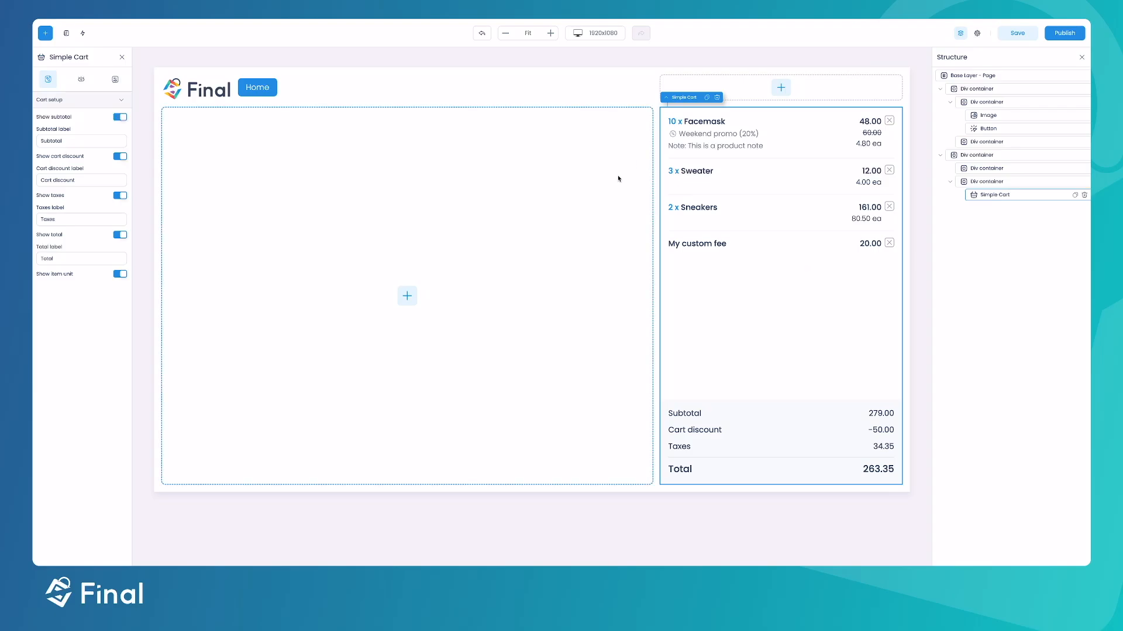
# Review the setup and styling options of the Simple Cart.
pyautogui.click(613, 148)
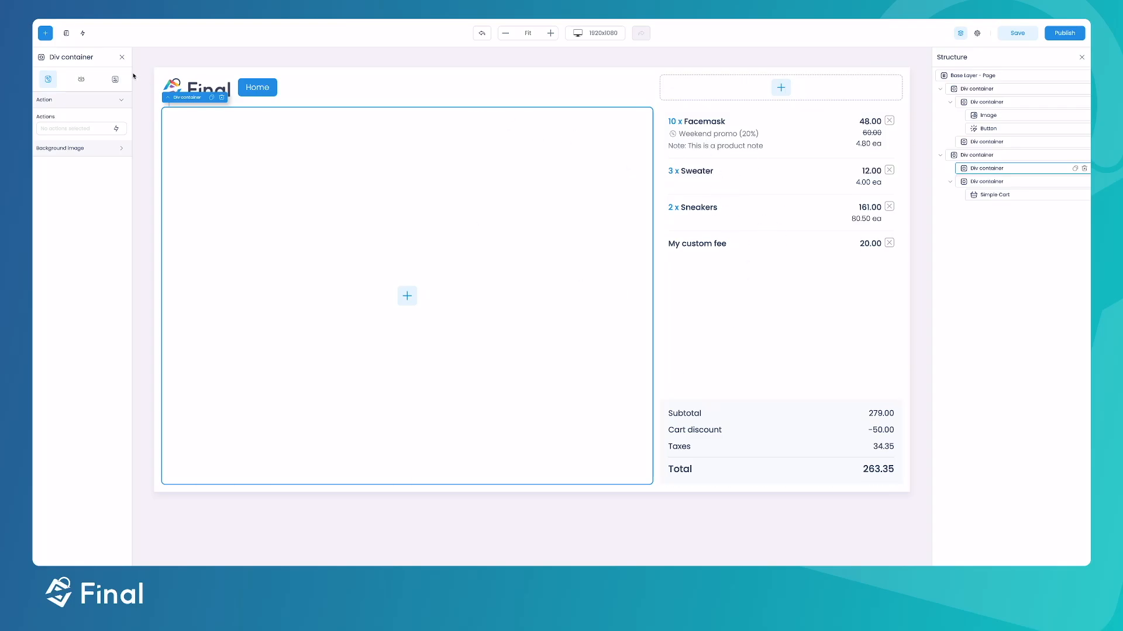
pyautogui.click(775, 200)
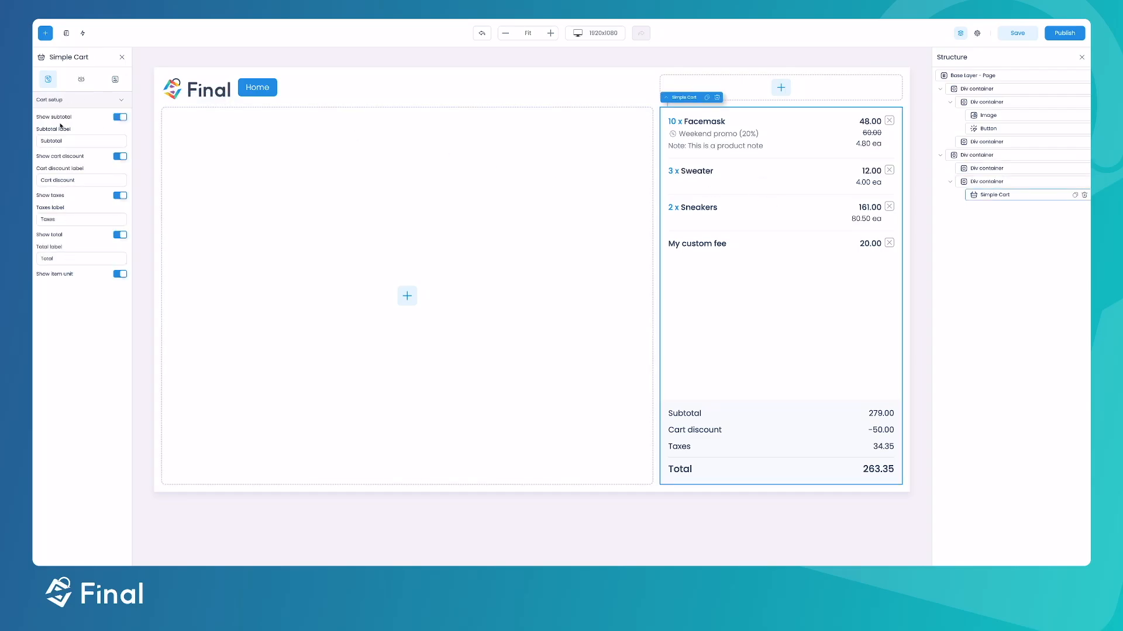
pyautogui.click(82, 80)
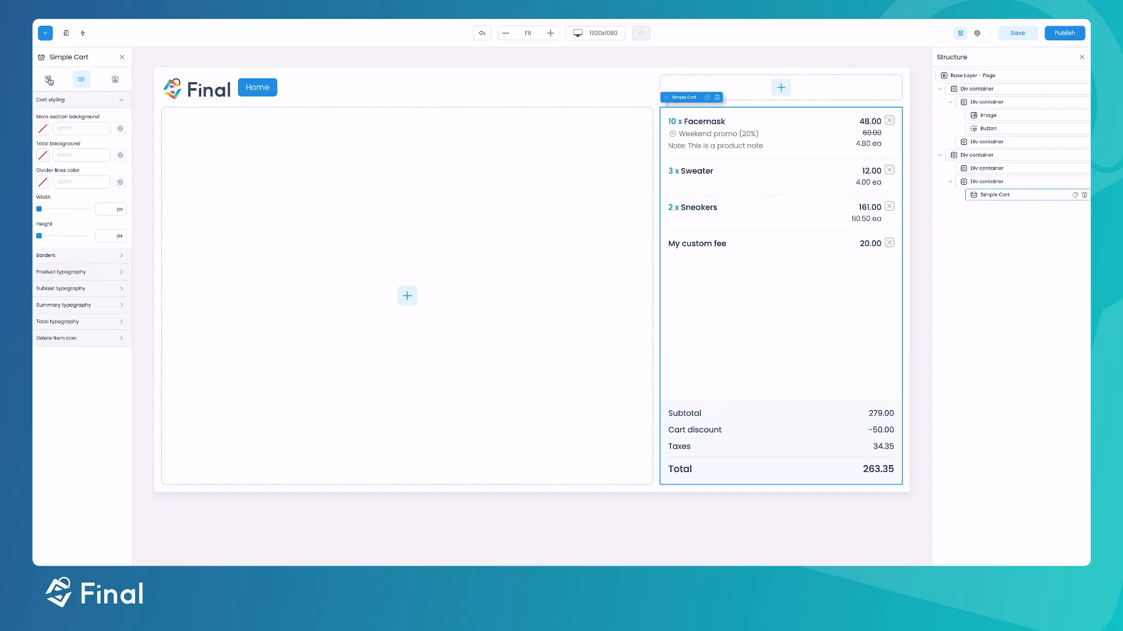
pyautogui.click(54, 87)
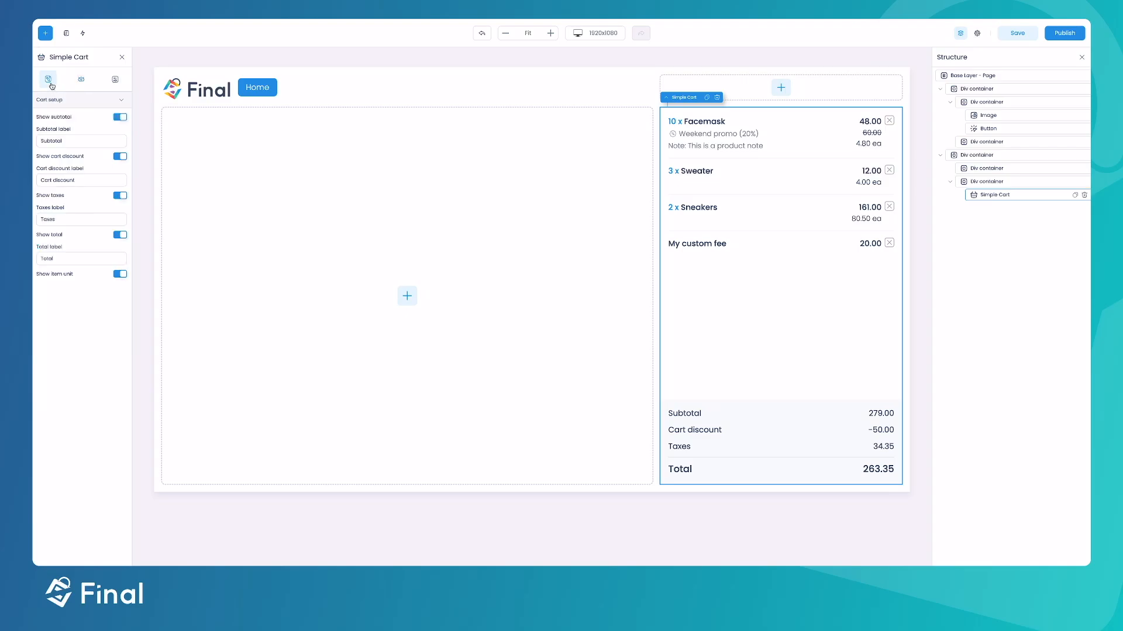
pyautogui.click(218, 170)
pyautogui.click(45, 33)
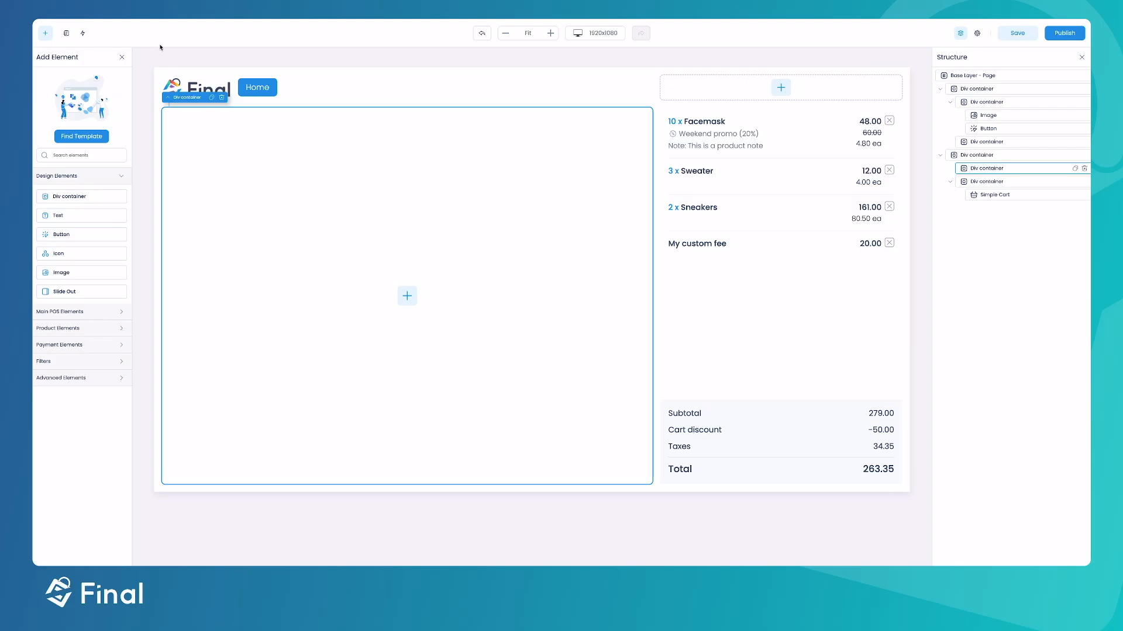
pyautogui.moveTo(59, 234); pyautogui.dragTo(743, 483)
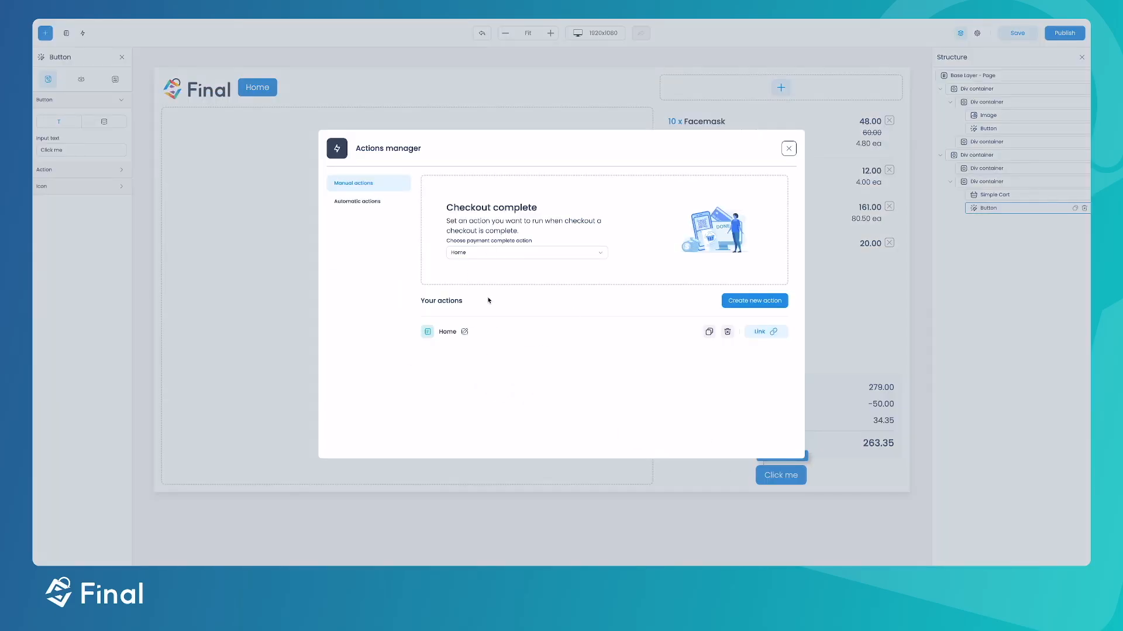
pyautogui.click(789, 148)
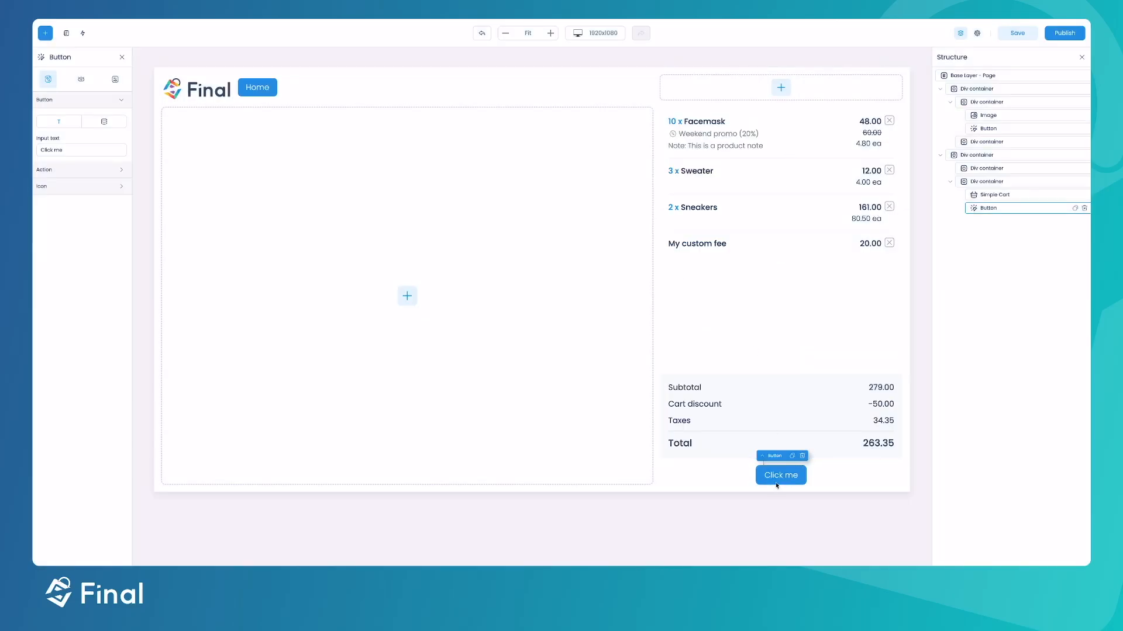
pyautogui.click(804, 456)
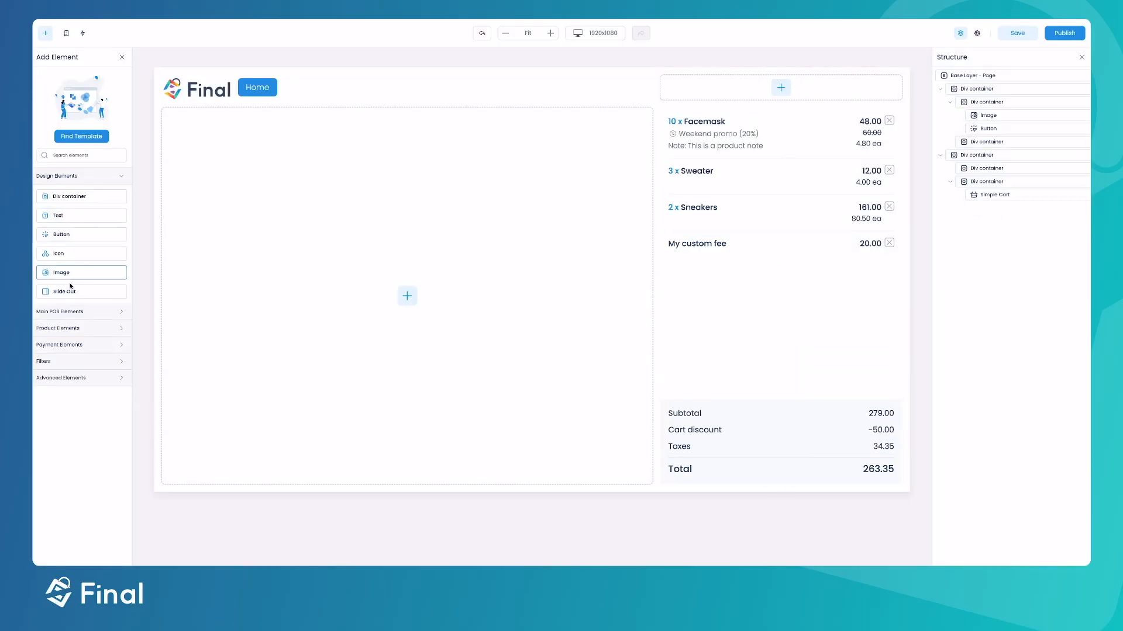
# Add a Cash Button payment element below the Simple Cart in the narrow body container.
pyautogui.click(58, 330)
pyautogui.click(58, 330)
pyautogui.click(60, 346)
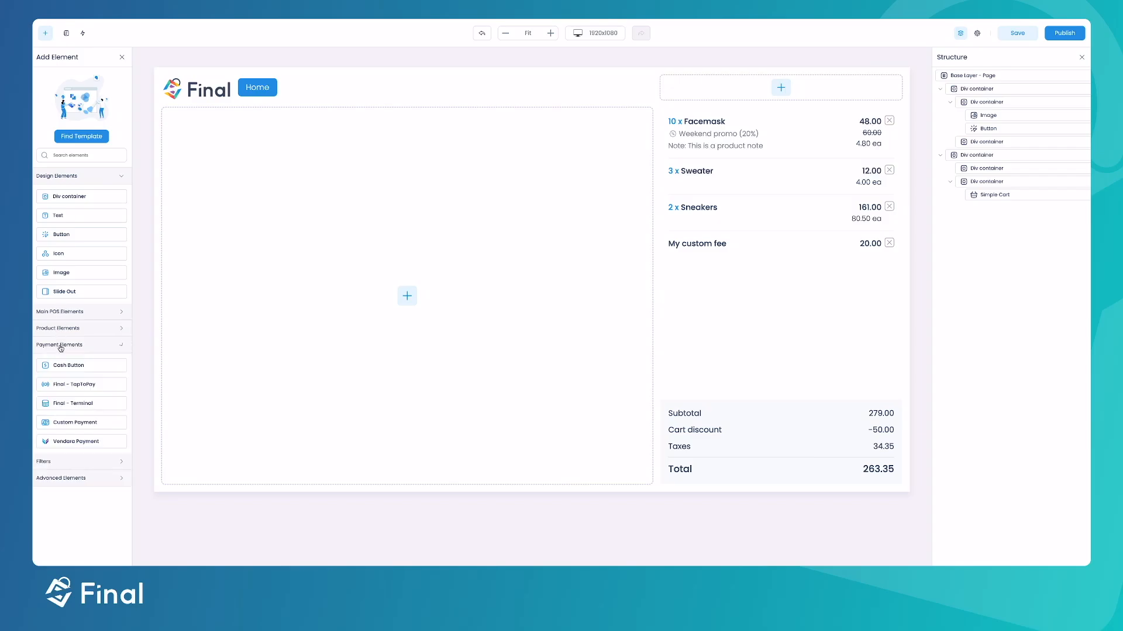
pyautogui.moveTo(61, 365); pyautogui.dragTo(731, 469)
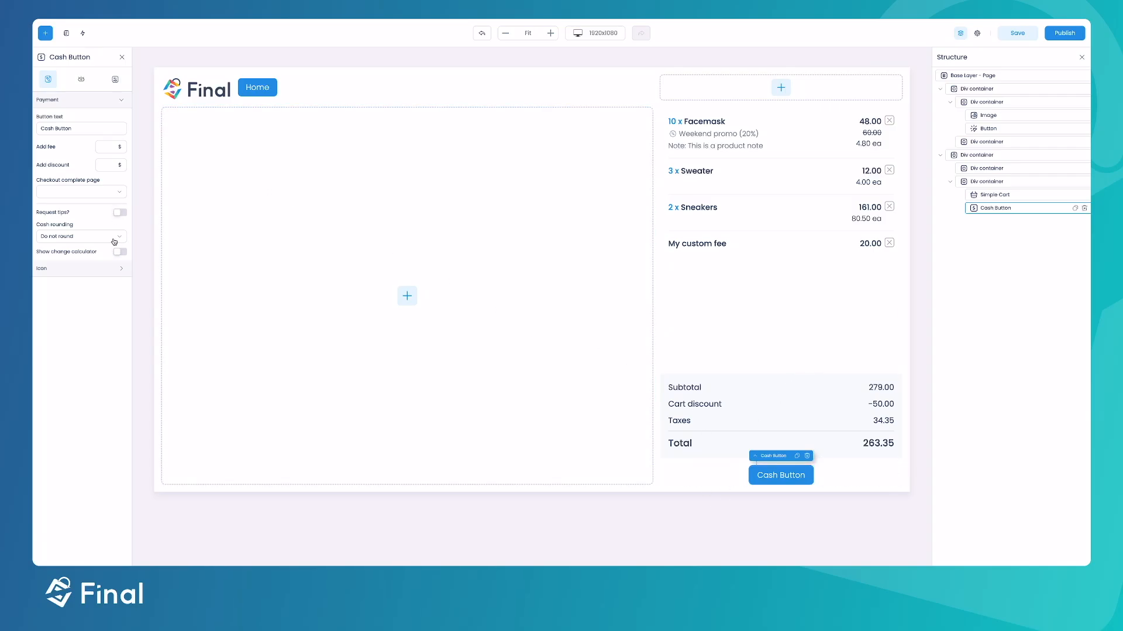
# Set the Cash Button's width to Fill.
pyautogui.click(82, 80)
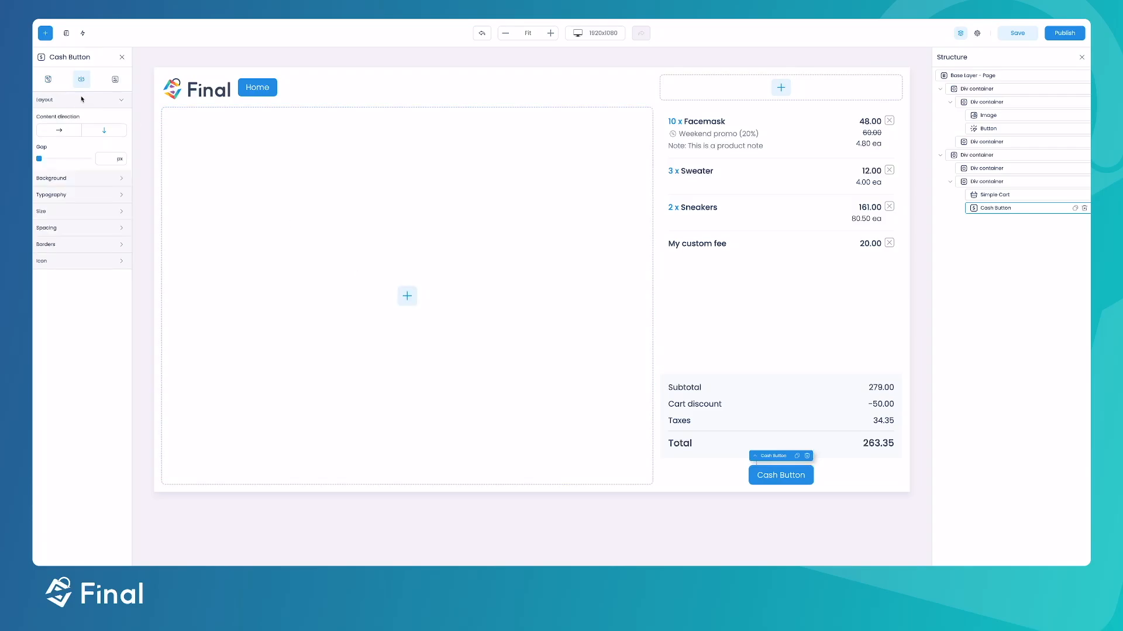
pyautogui.click(53, 213)
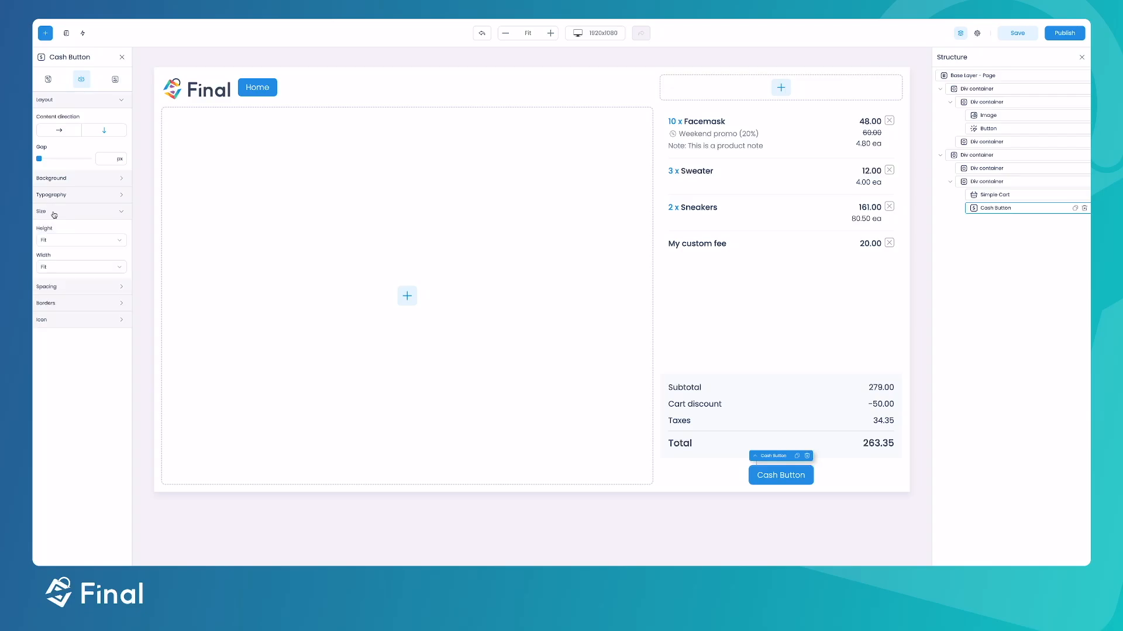
pyautogui.click(52, 269)
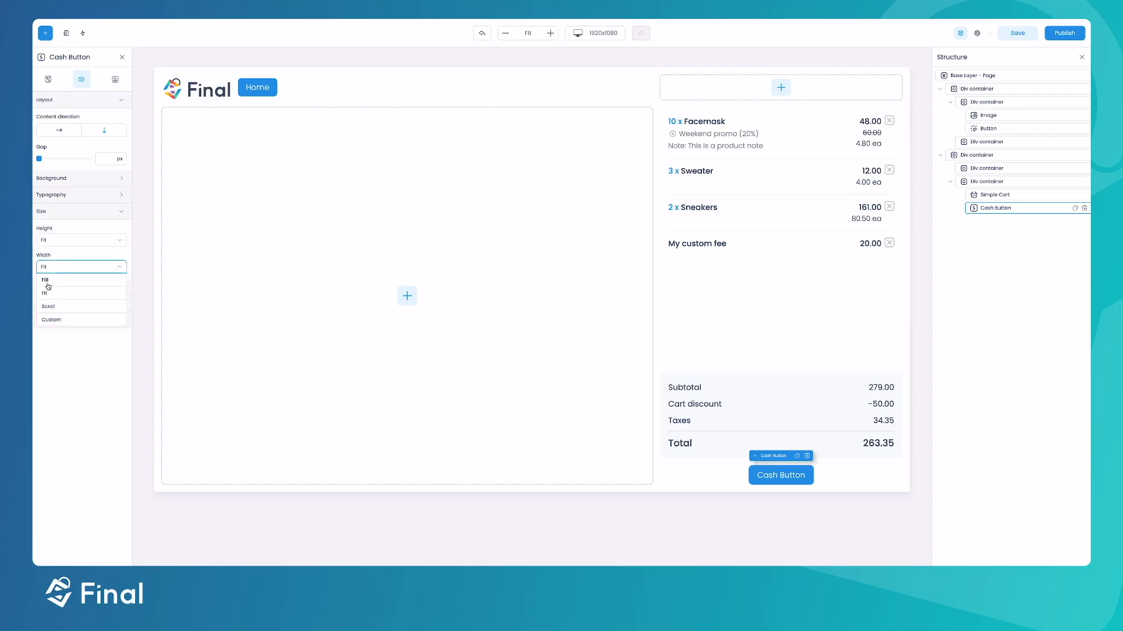
pyautogui.click(48, 284)
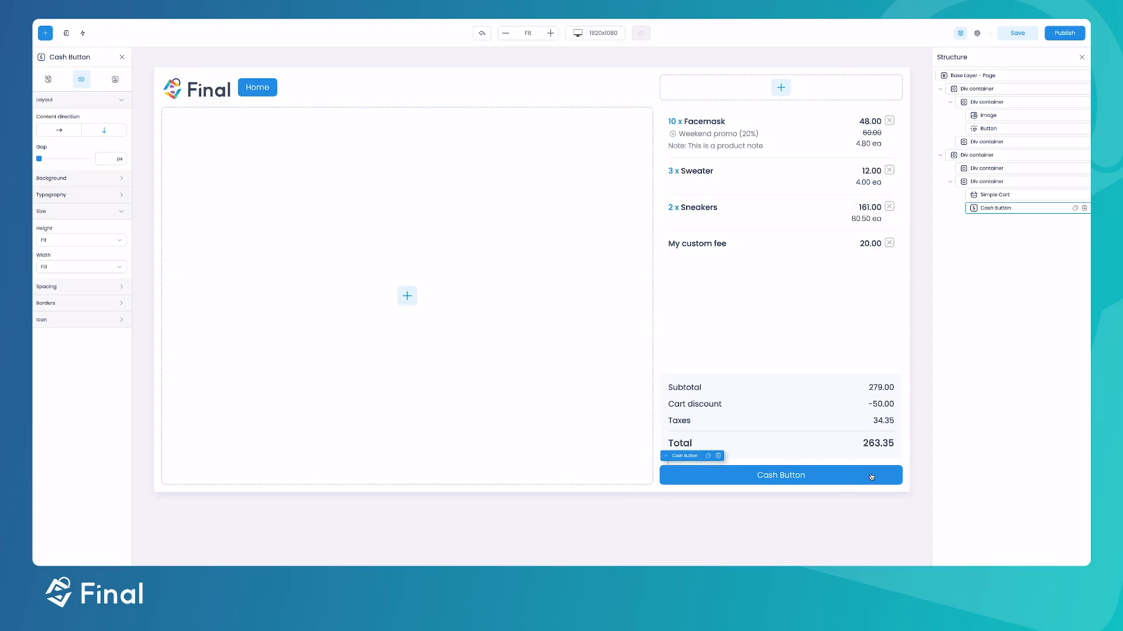
# Move the Cash Button into the wide body container and set its width to Fit.
pyautogui.moveTo(845, 476); pyautogui.dragTo(578, 476)
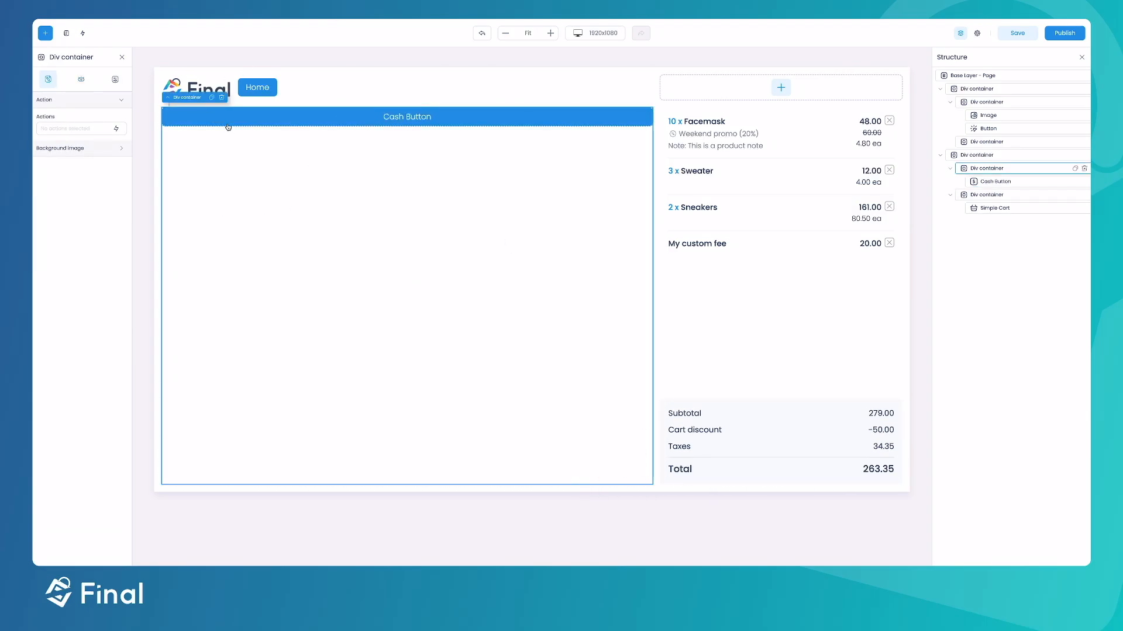
pyautogui.click(81, 78)
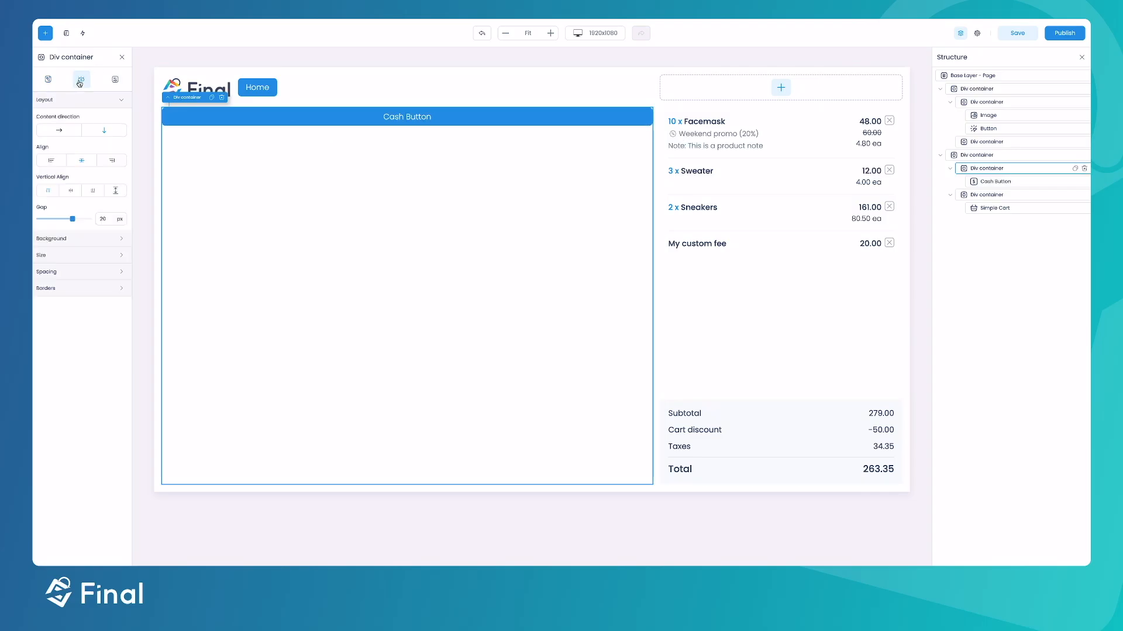
pyautogui.click(232, 113)
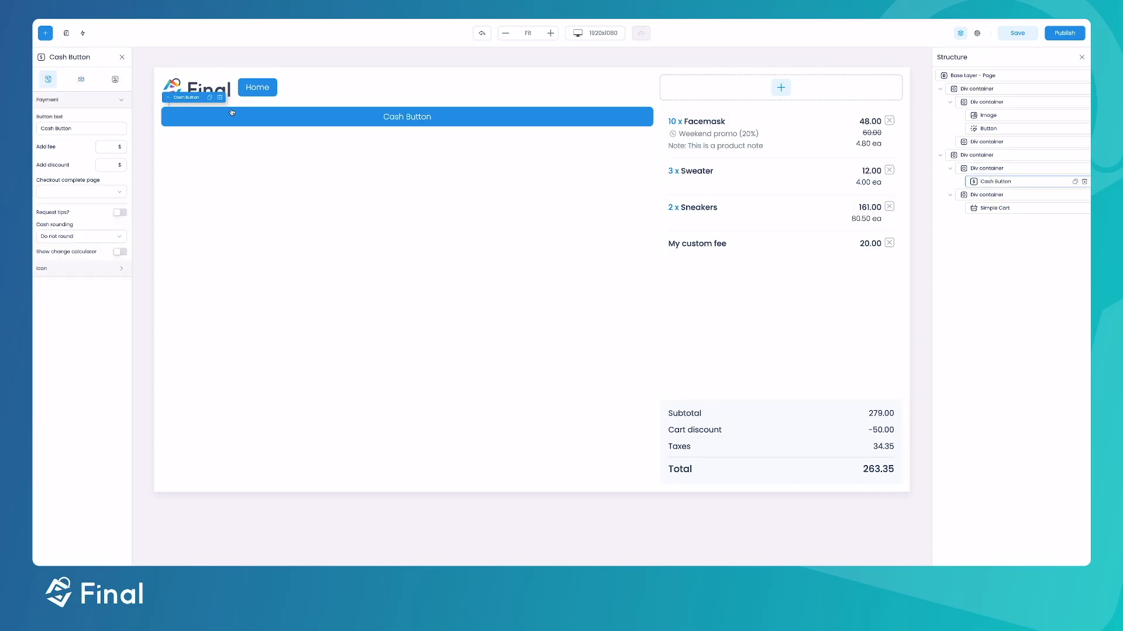
pyautogui.click(83, 80)
pyautogui.click(51, 212)
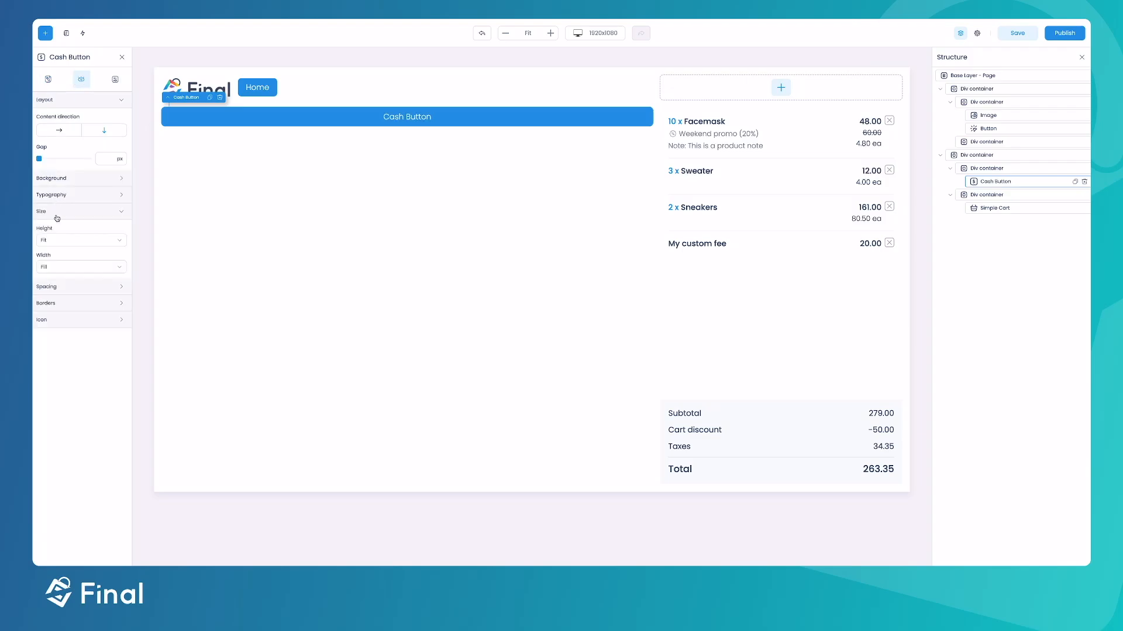
pyautogui.click(56, 267)
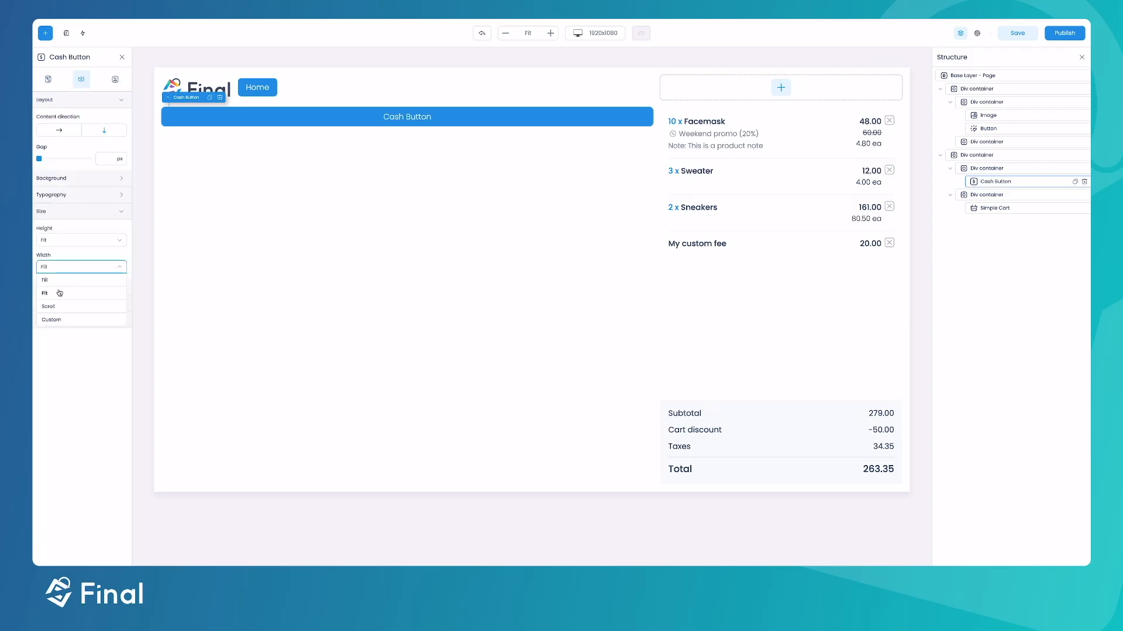
pyautogui.click(60, 290)
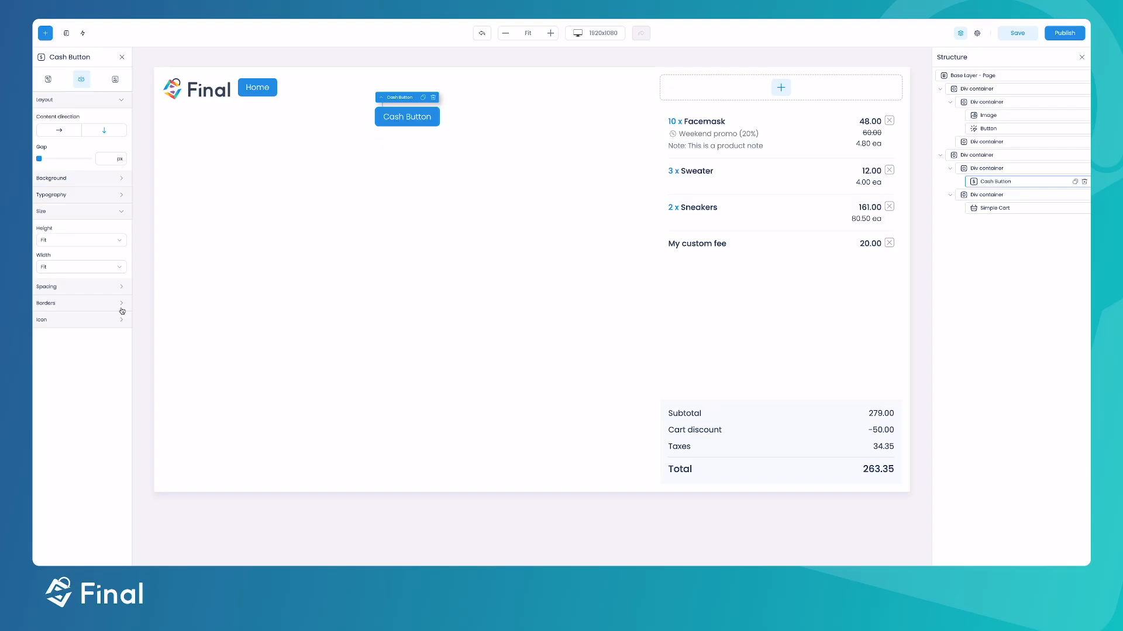
# Move the Cash Button back into the narrow body container, directly below the Simple Cart.
pyautogui.moveTo(387, 119); pyautogui.dragTo(697, 434)
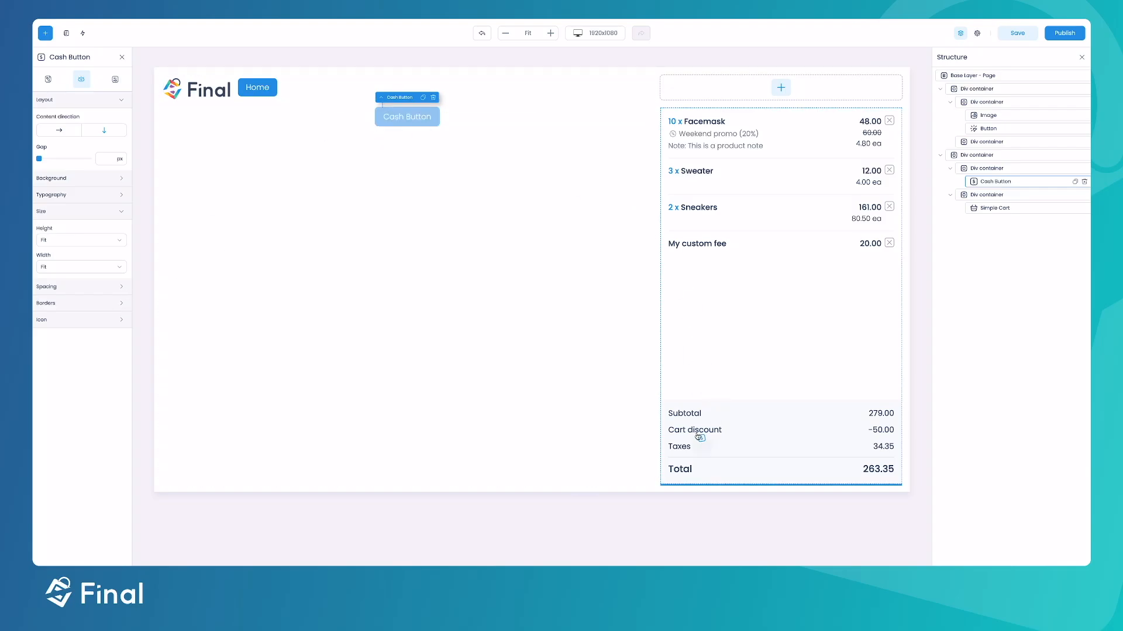
pyautogui.click(81, 79)
pyautogui.click(53, 254)
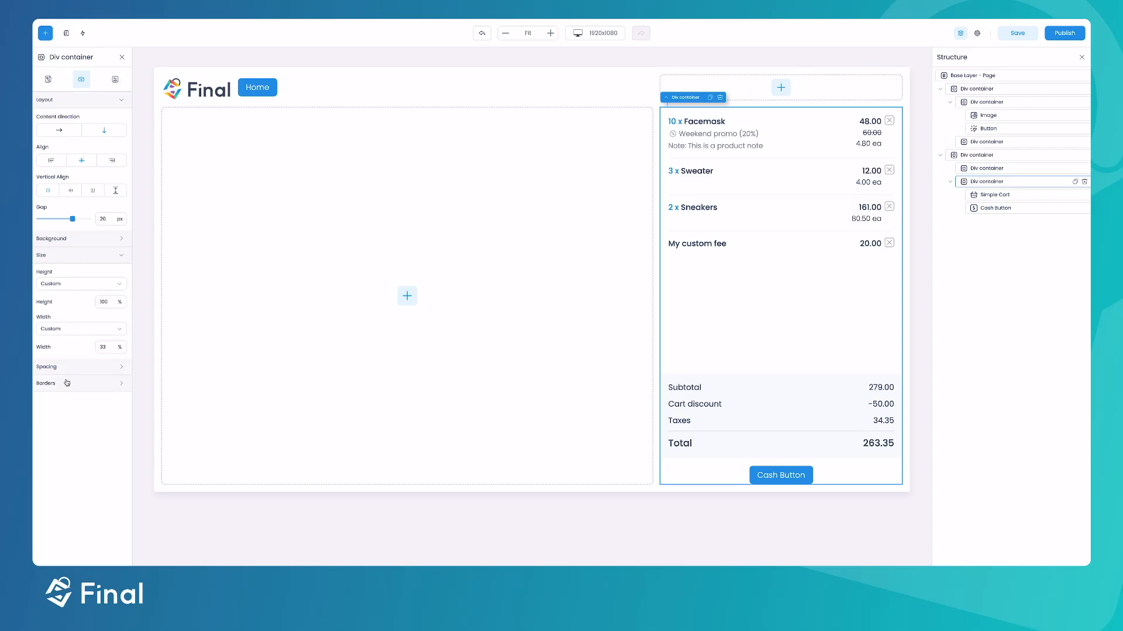
pyautogui.click(64, 255)
pyautogui.click(64, 255)
# Set the Cash Button's width to Fill so it spans the narrow container.
pyautogui.click(794, 483)
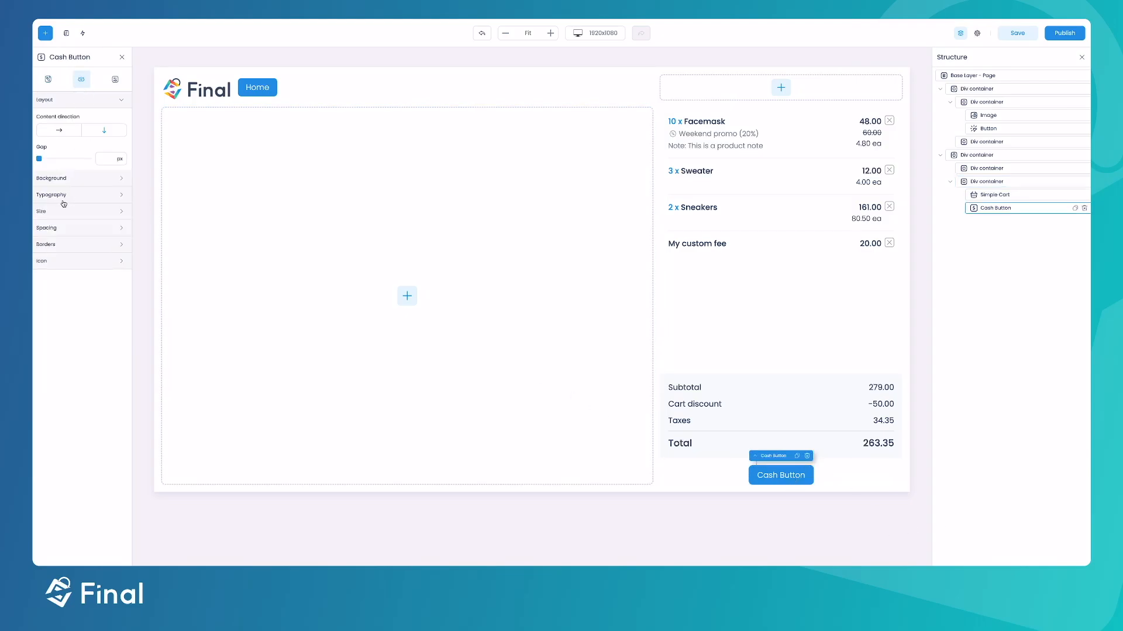
pyautogui.click(48, 211)
pyautogui.click(66, 267)
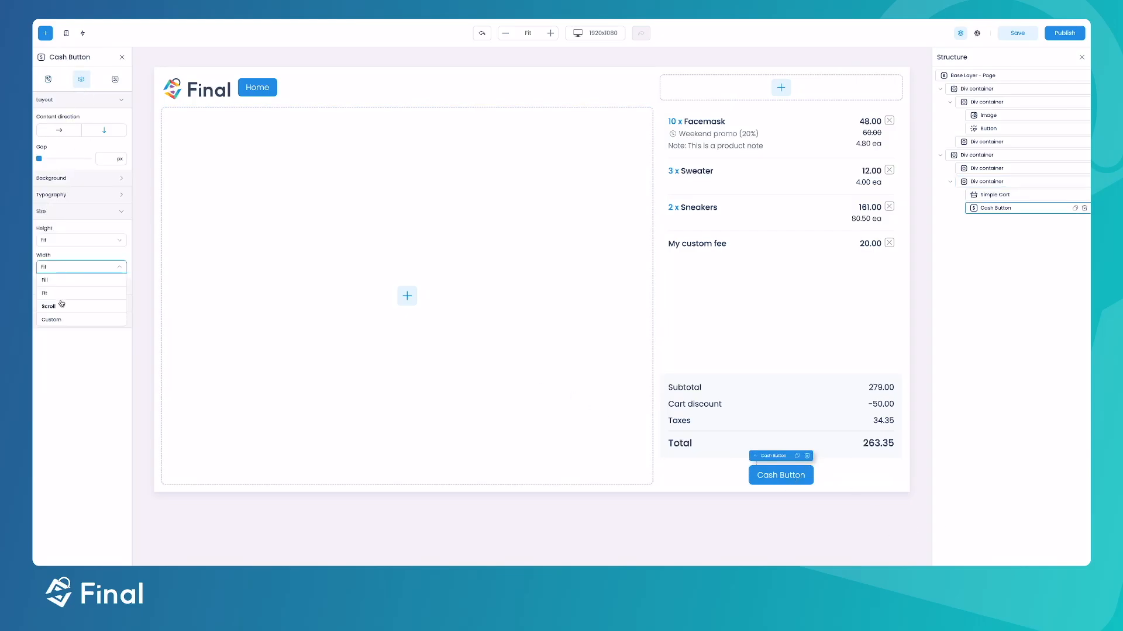
pyautogui.click(59, 280)
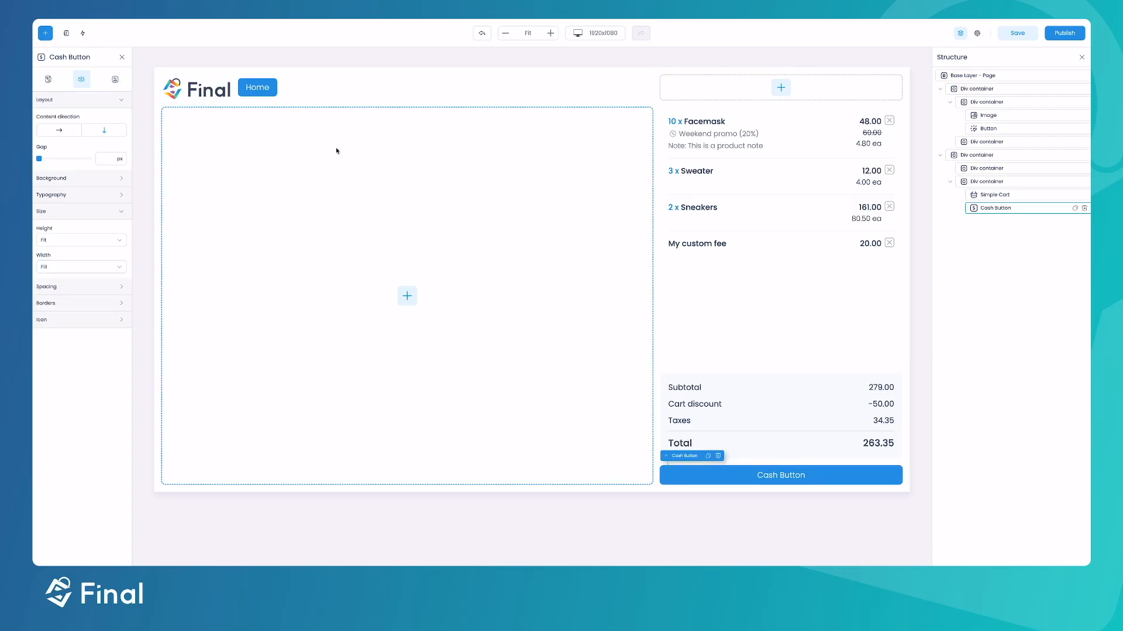
# Add a Product Grid to the wide body container and apply a category query limited to Clothing.
pyautogui.click(50, 37)
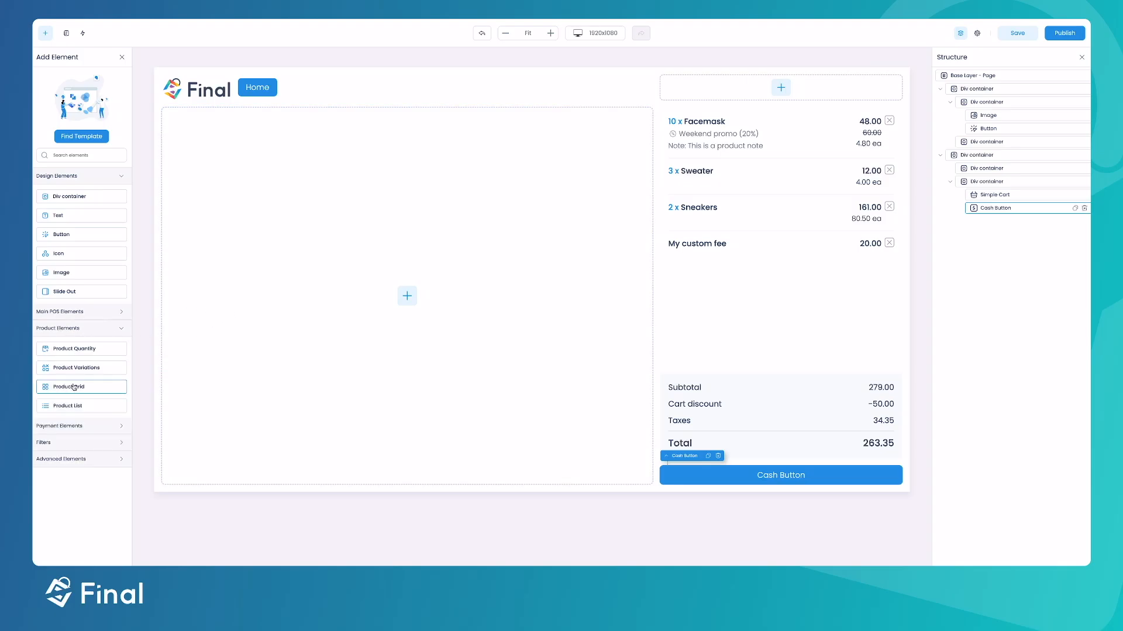
pyautogui.moveTo(68, 387); pyautogui.dragTo(287, 317)
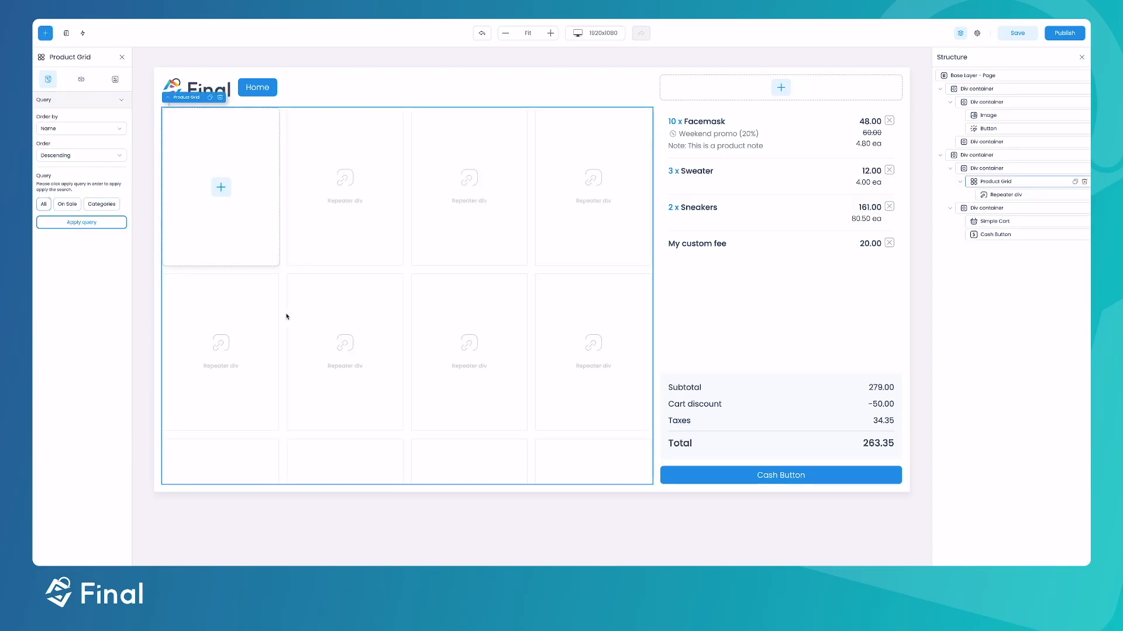
pyautogui.click(98, 206)
pyautogui.click(74, 232)
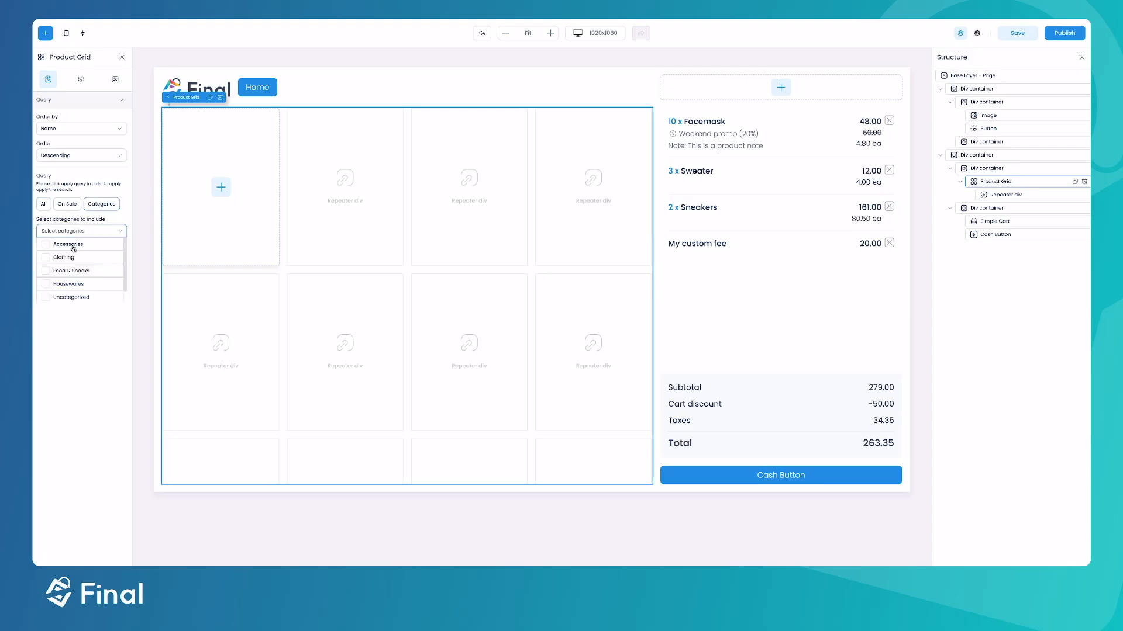
pyautogui.click(50, 258)
pyautogui.click(74, 233)
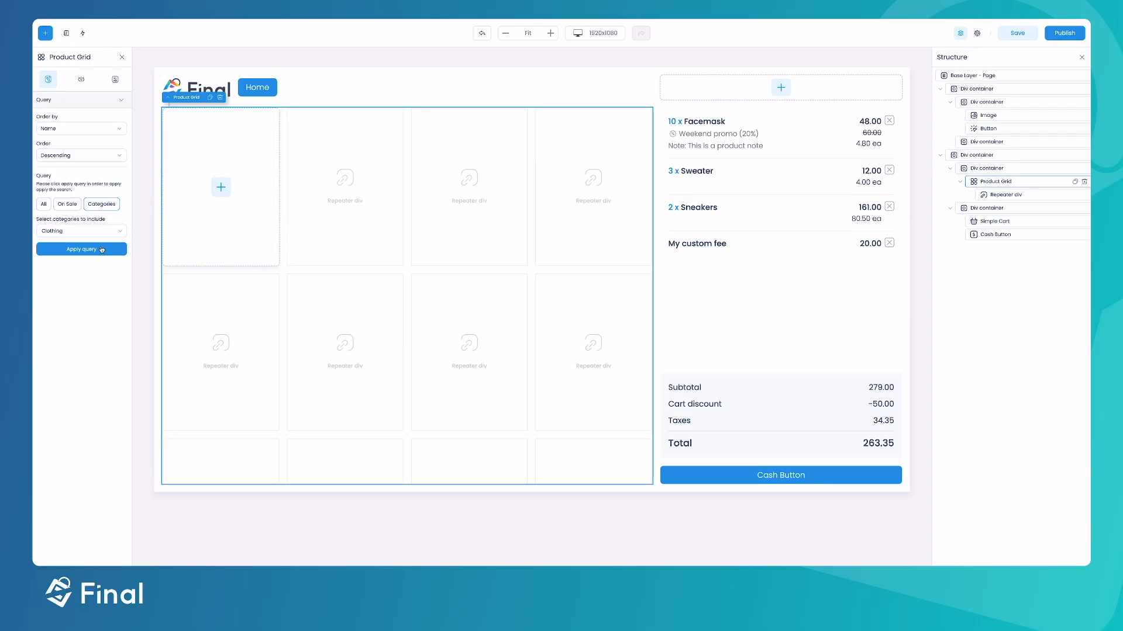
pyautogui.click(109, 249)
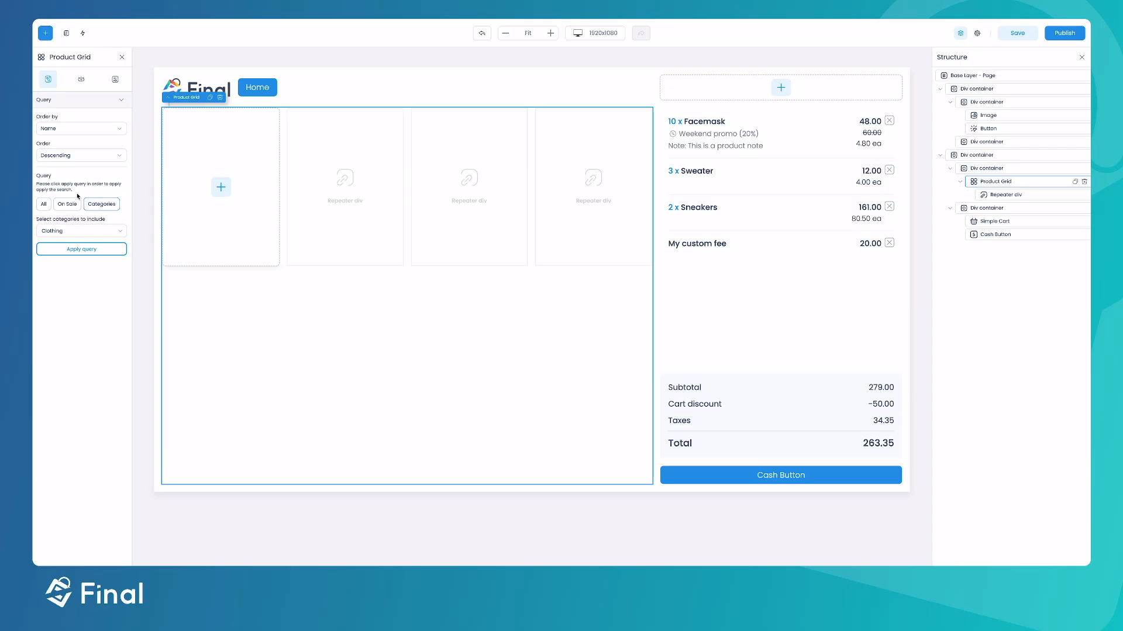
# Add an Image element to the grid's repeater div and link it to the dynamic Product image data.
pyautogui.click(45, 34)
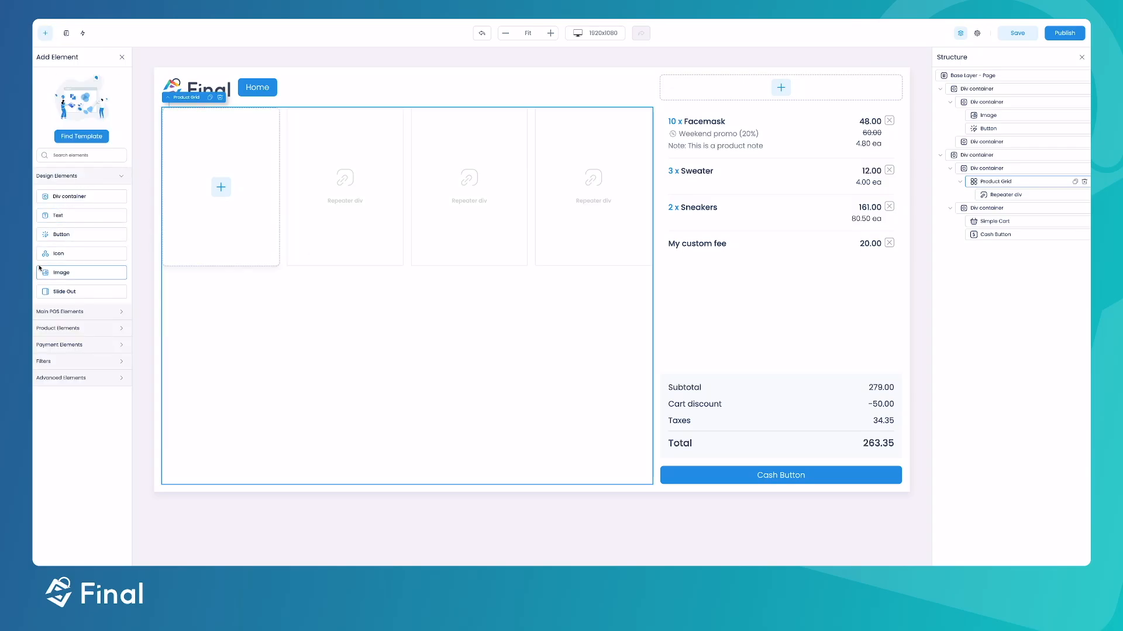
pyautogui.moveTo(69, 273); pyautogui.dragTo(182, 147)
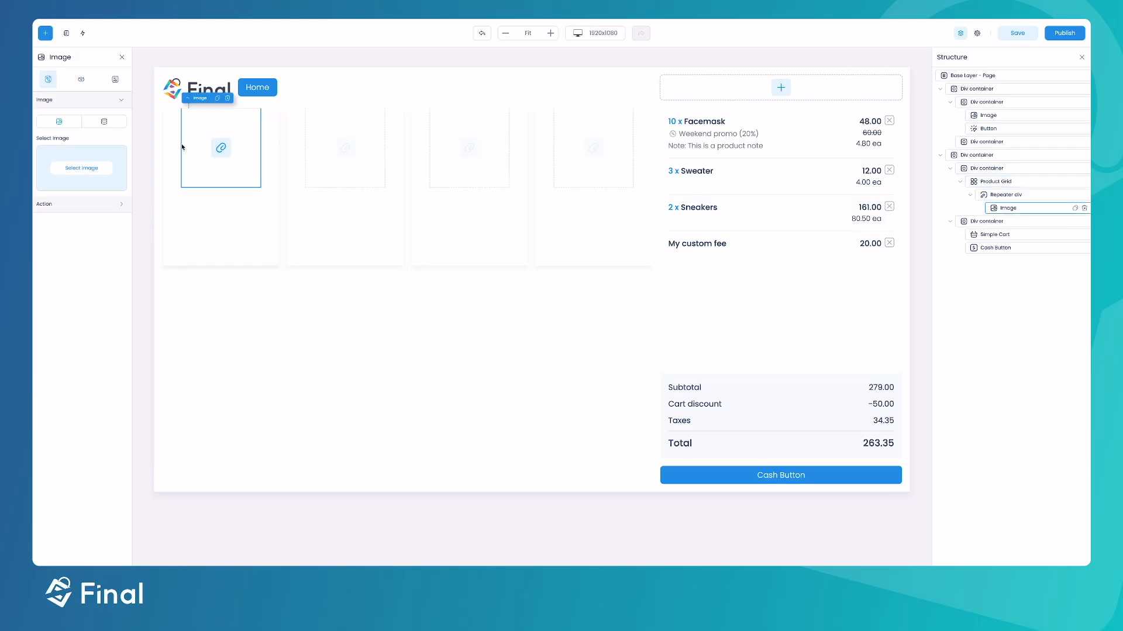
pyautogui.click(104, 121)
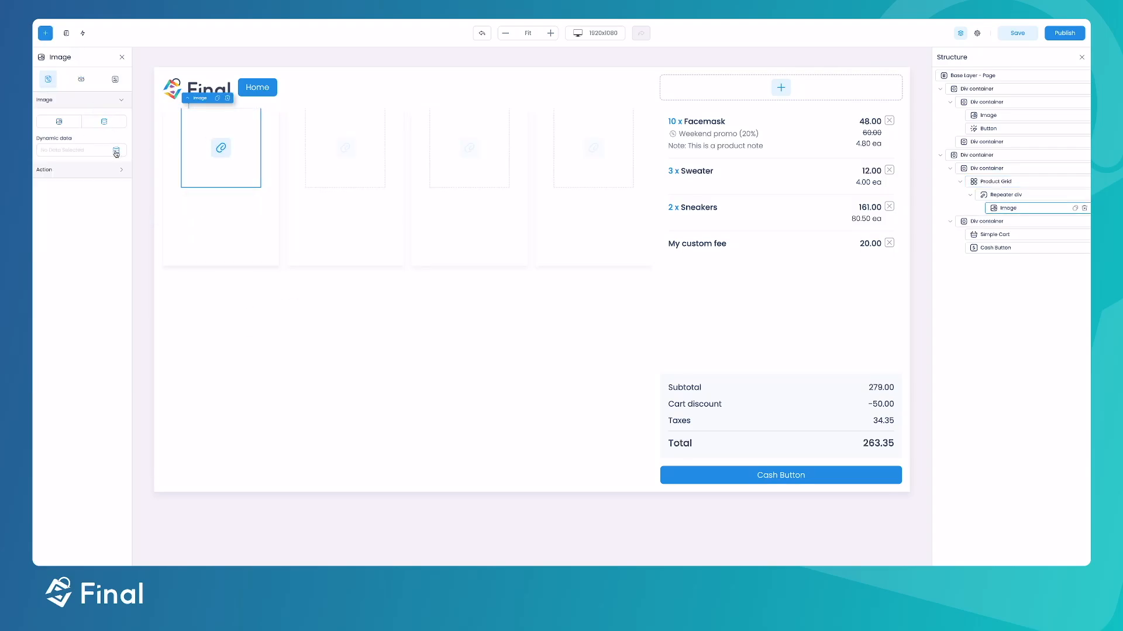
pyautogui.click(116, 151)
pyautogui.click(411, 205)
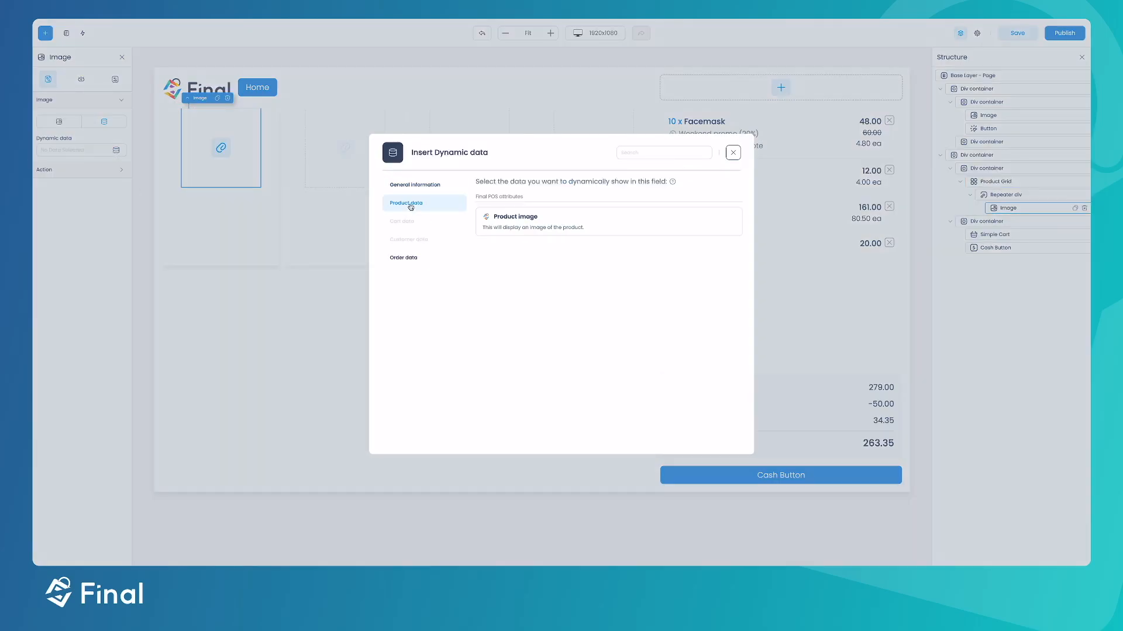
pyautogui.click(517, 225)
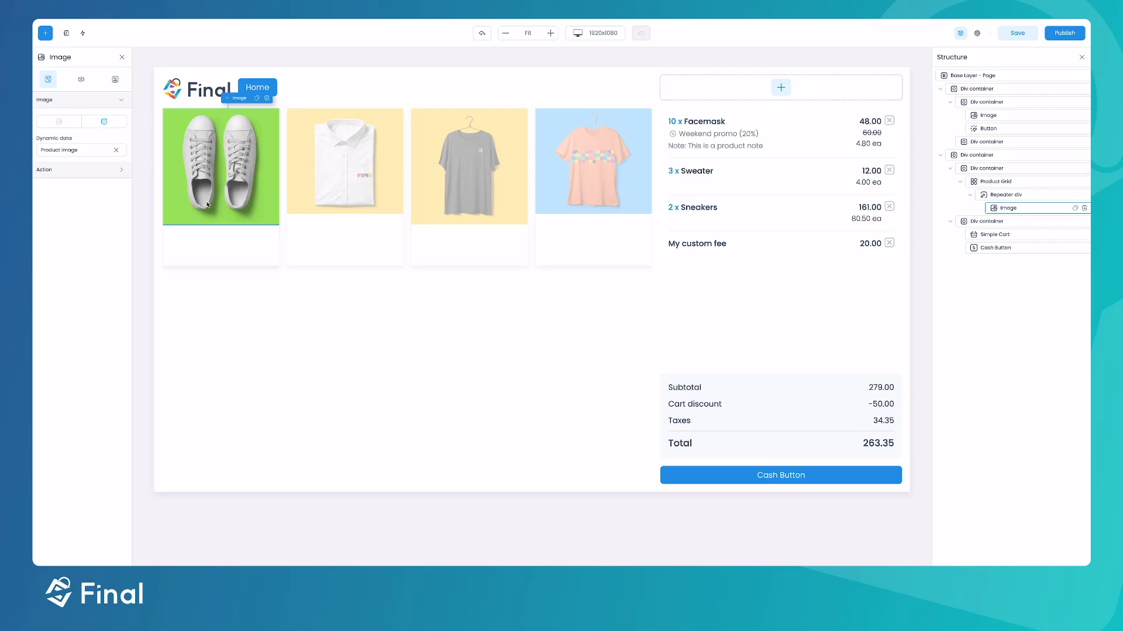
# Set the custom height of the product grid's repeater div to 320 px.
pyautogui.click(196, 243)
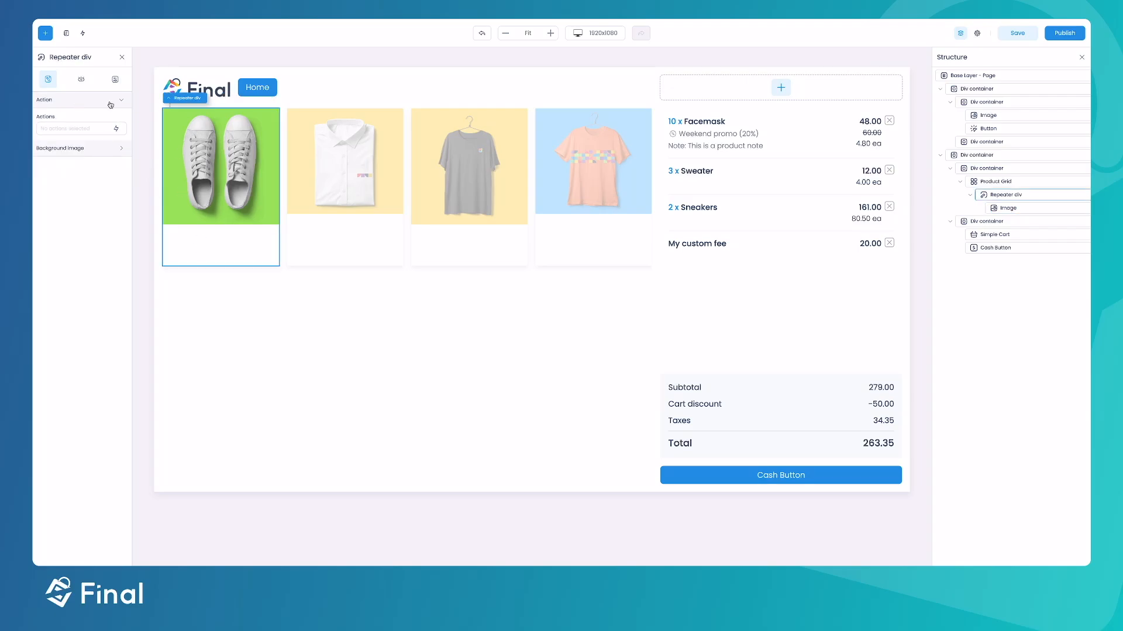
pyautogui.click(86, 84)
pyautogui.click(63, 255)
pyautogui.doubleClick(114, 305)
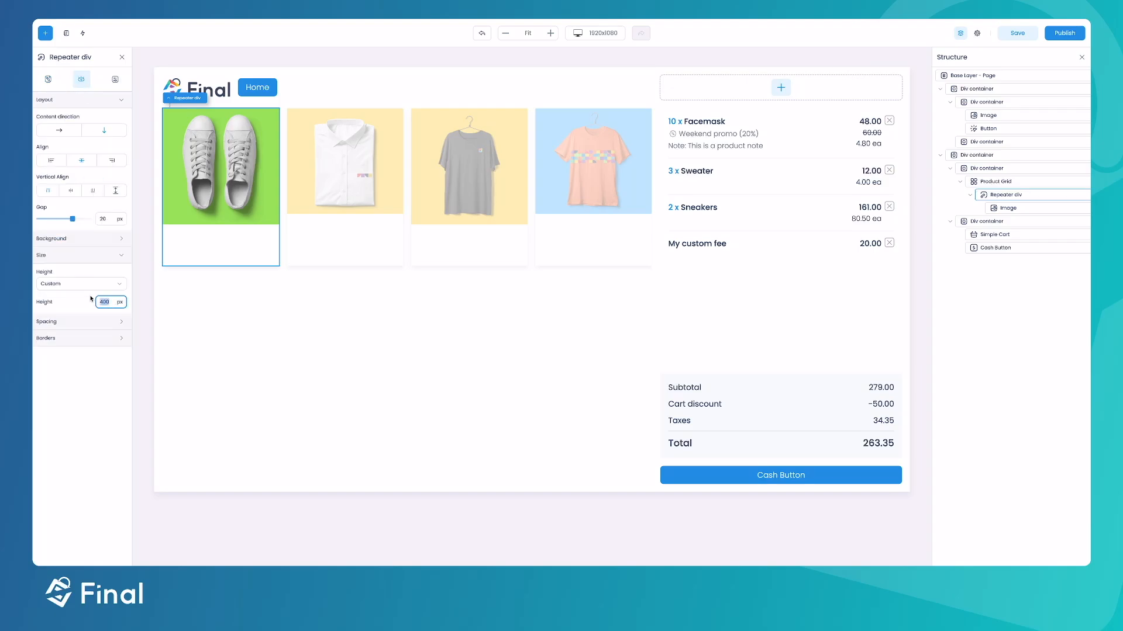
pyautogui.write('320')
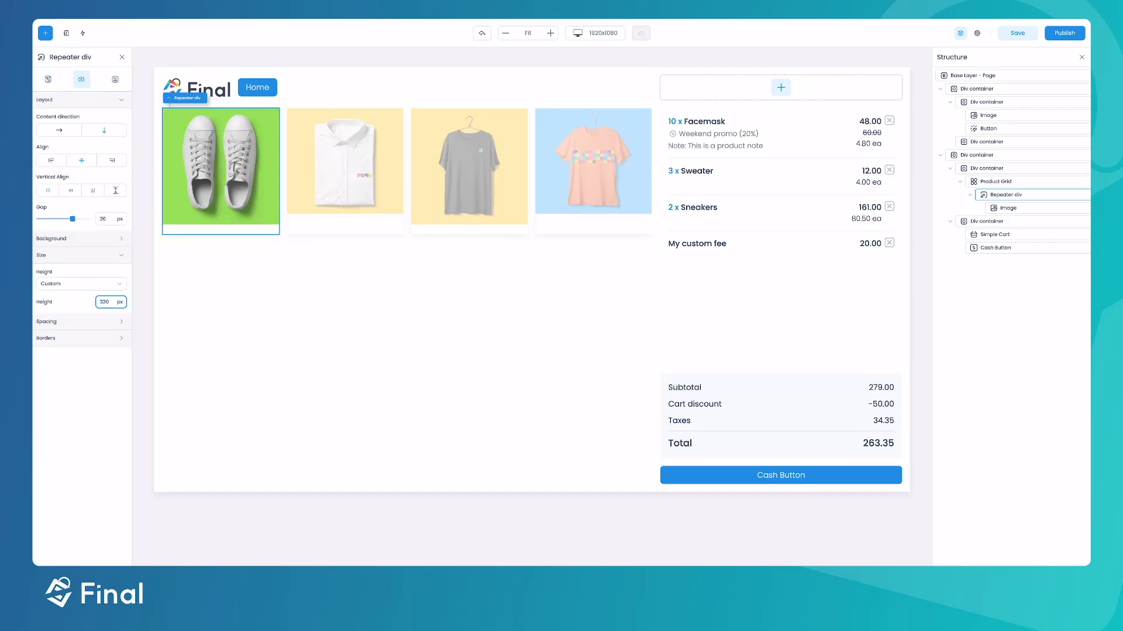
# Add a Text element below the product image and link it to the dynamic Product name data.
pyautogui.click(45, 33)
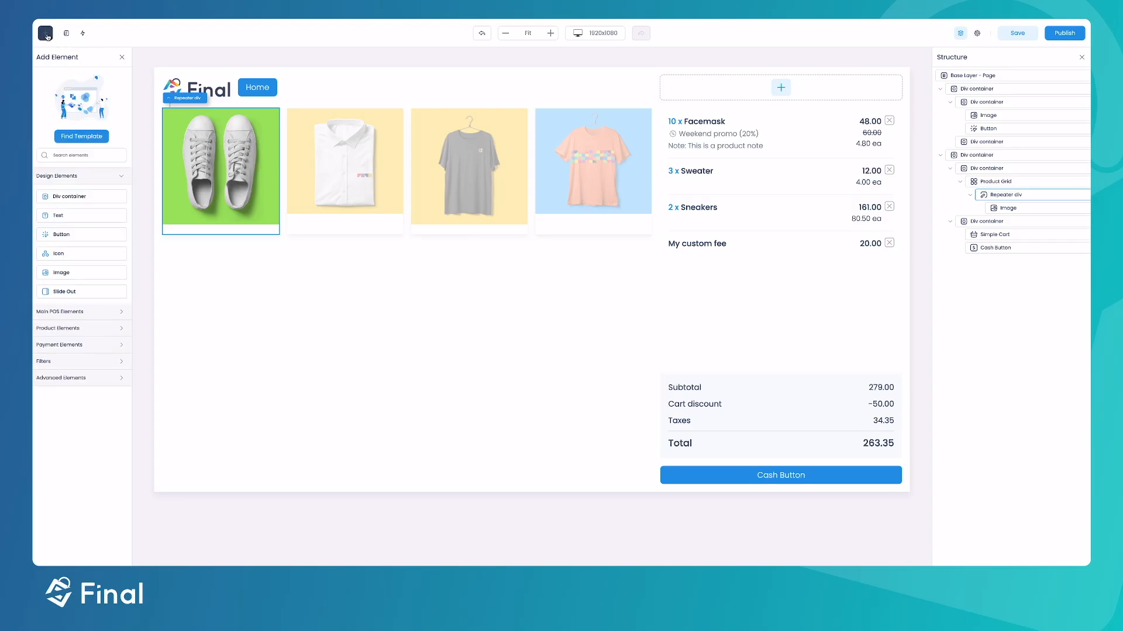
pyautogui.moveTo(58, 216); pyautogui.dragTo(199, 230)
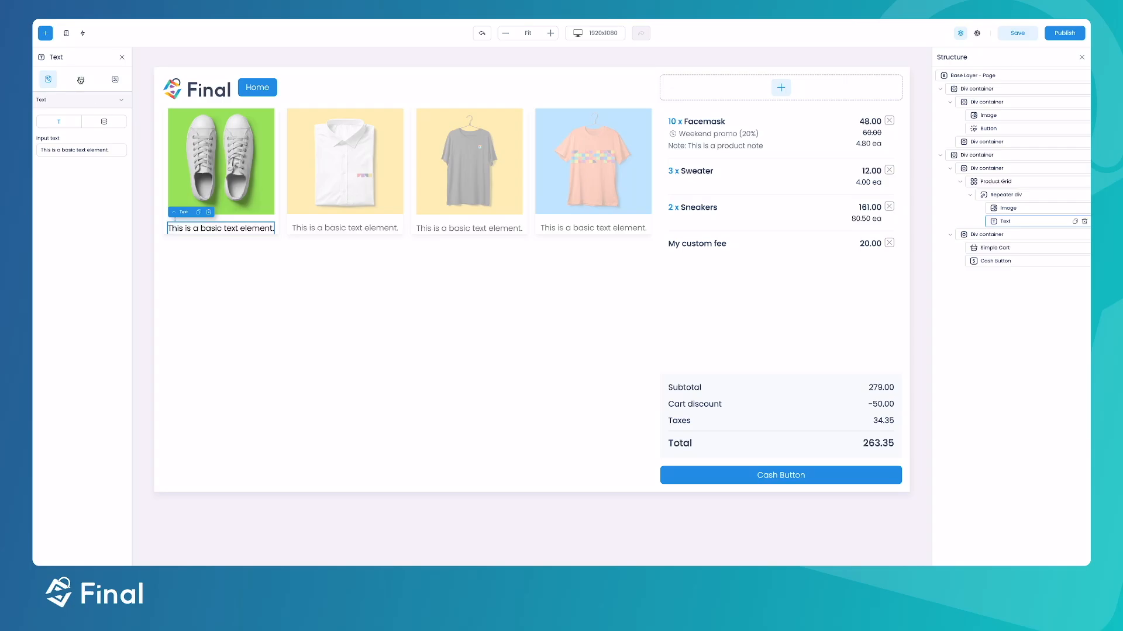
pyautogui.click(102, 120)
pyautogui.click(115, 150)
pyautogui.click(424, 203)
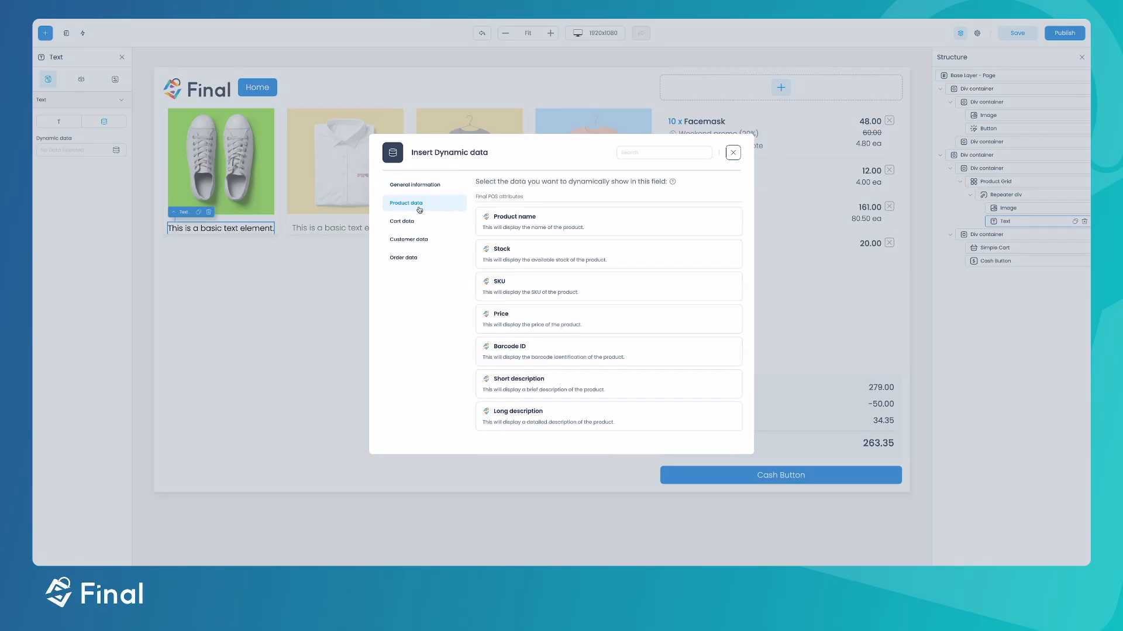
pyautogui.click(514, 224)
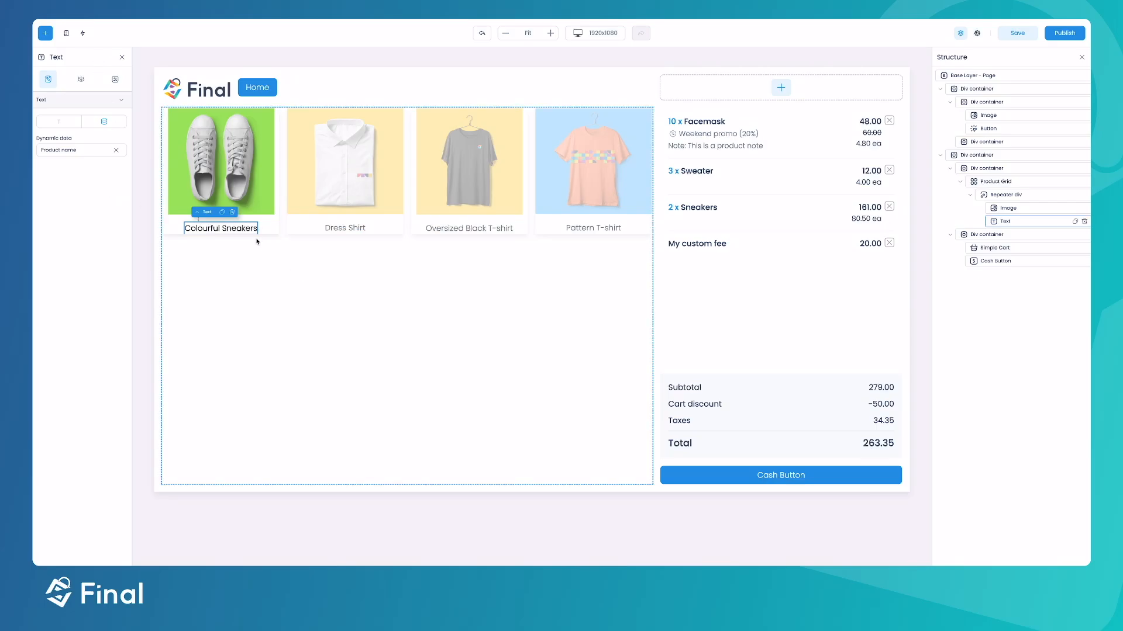
# Give the product name text a bottom margin of 20 px.
pyautogui.click(82, 79)
pyautogui.click(52, 181)
pyautogui.click(82, 245)
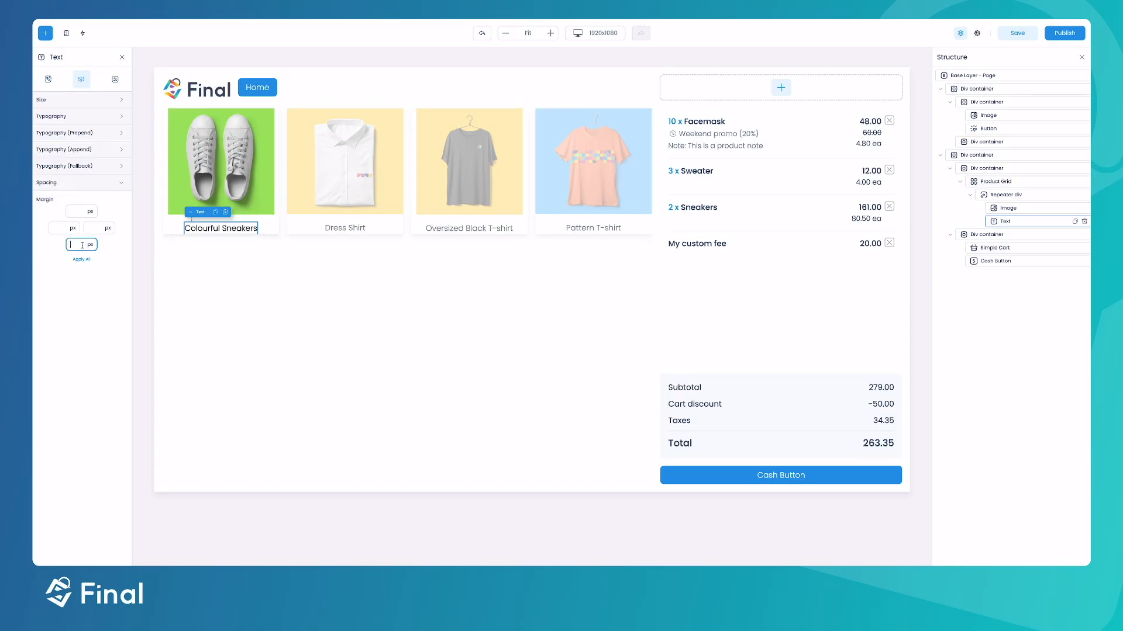
pyautogui.write('20')
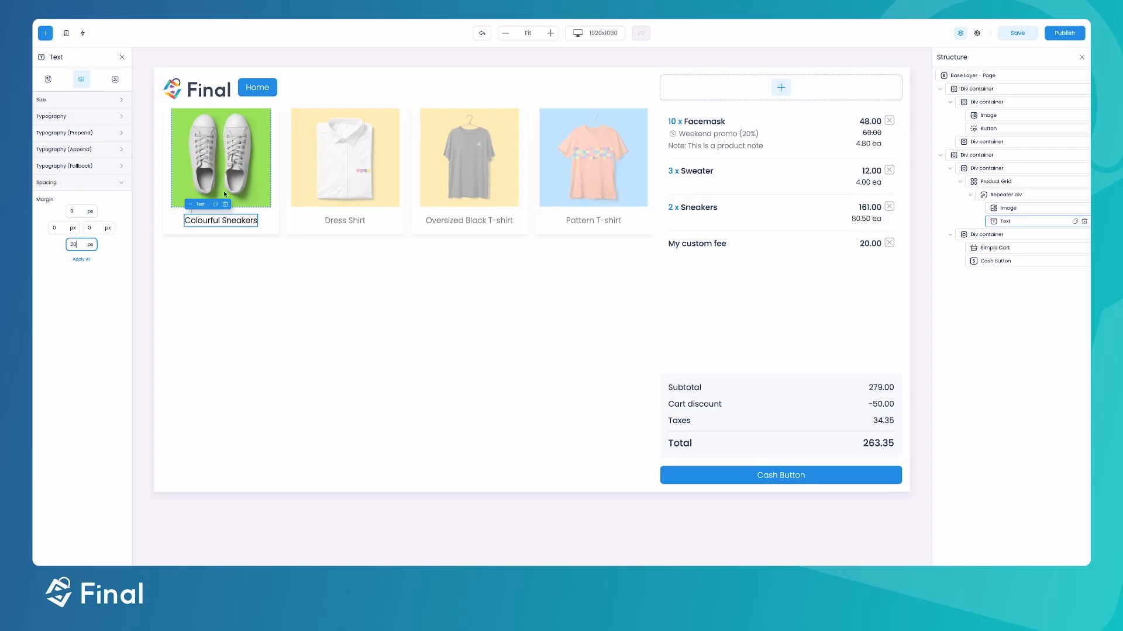
# Set the product image's fit to Cover.
pyautogui.click(247, 179)
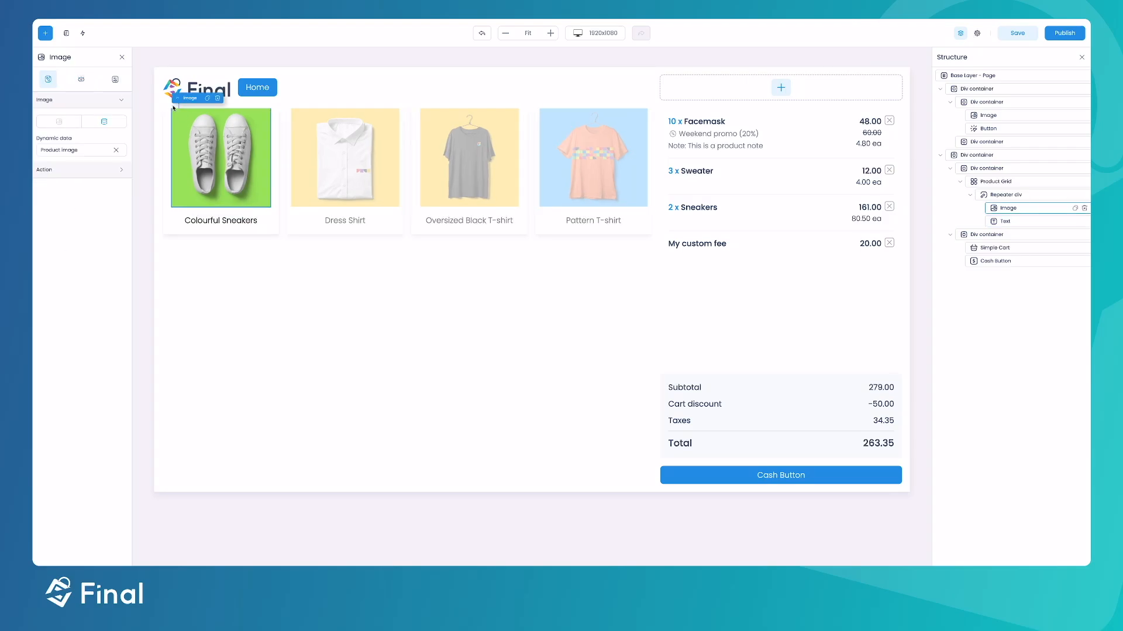
pyautogui.click(82, 79)
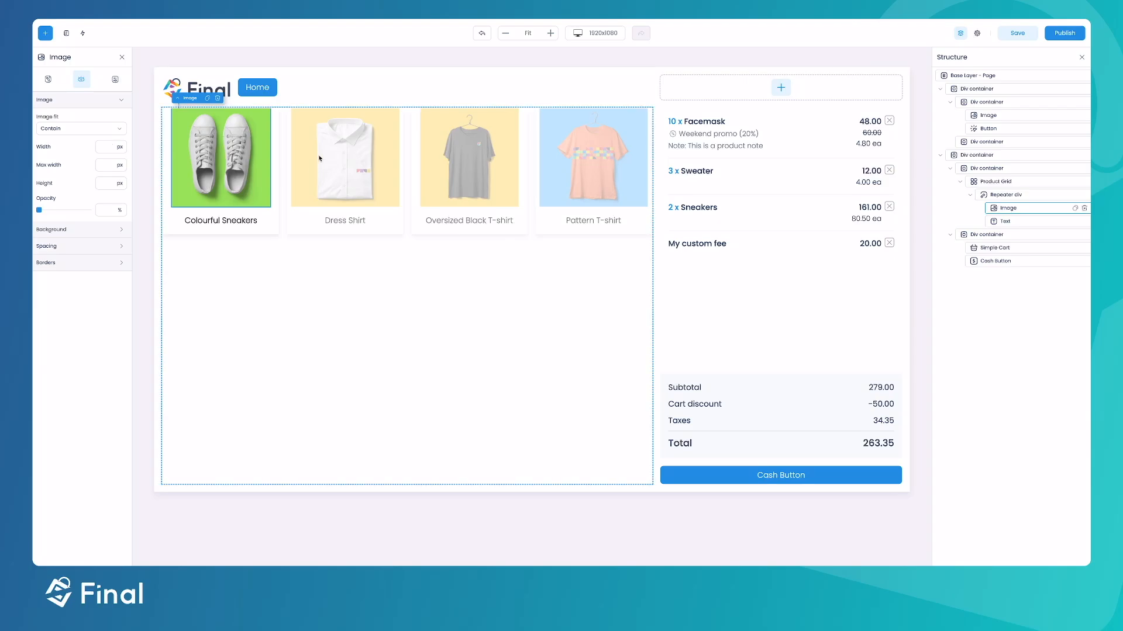
pyautogui.click(69, 129)
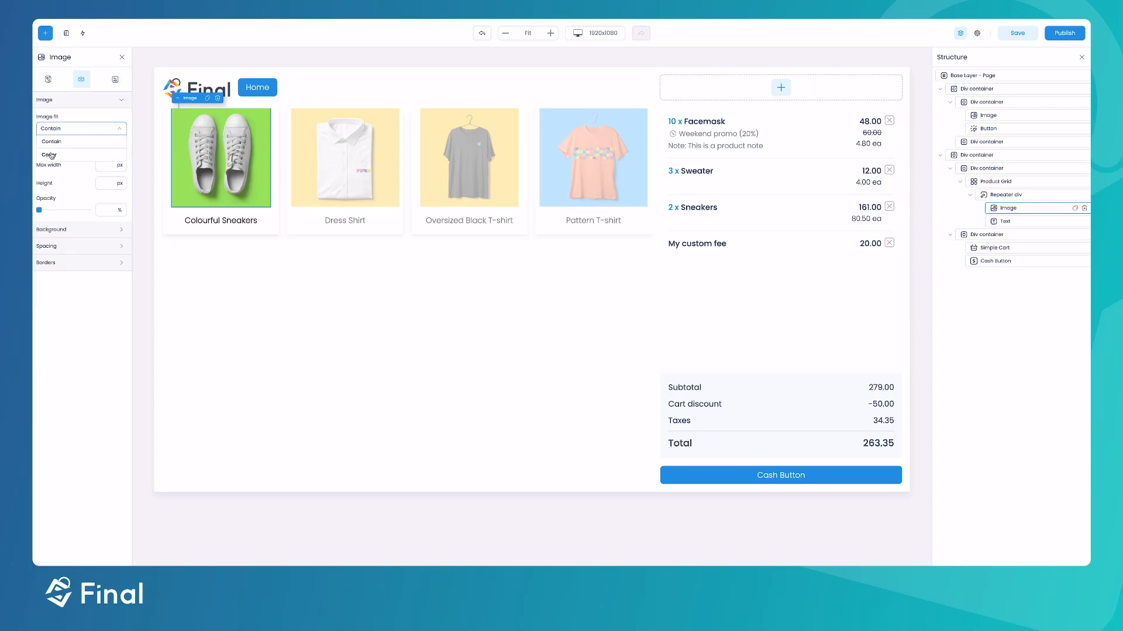
pyautogui.click(52, 154)
pyautogui.click(441, 312)
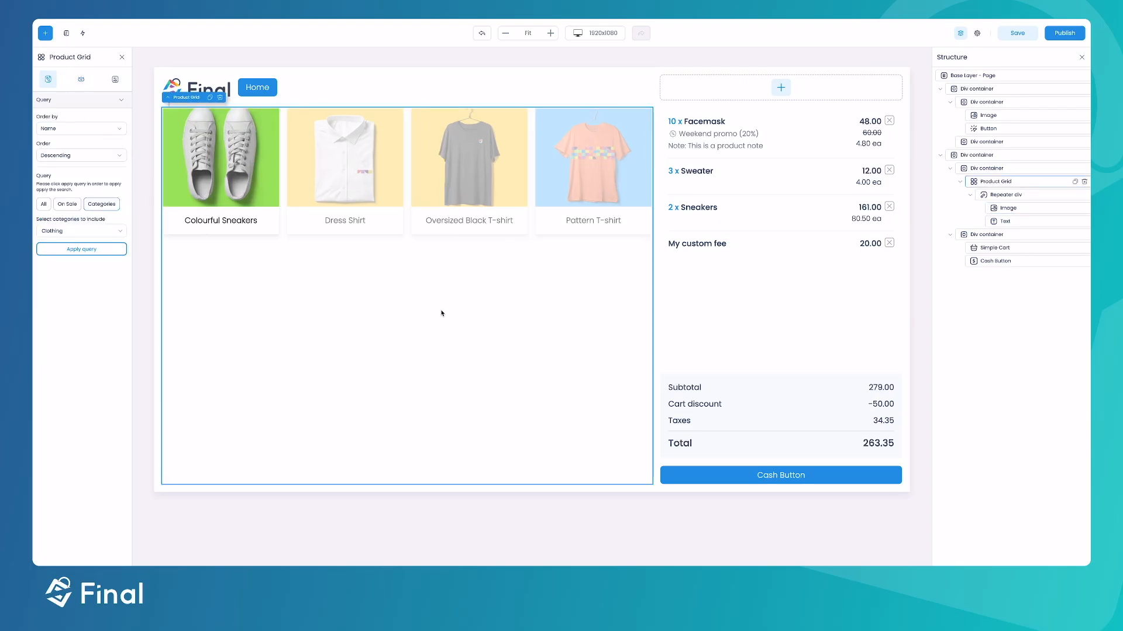
# Set the repeater div's top-right and bottom-left corner radii to 48 px, and save the page.
pyautogui.click(221, 172)
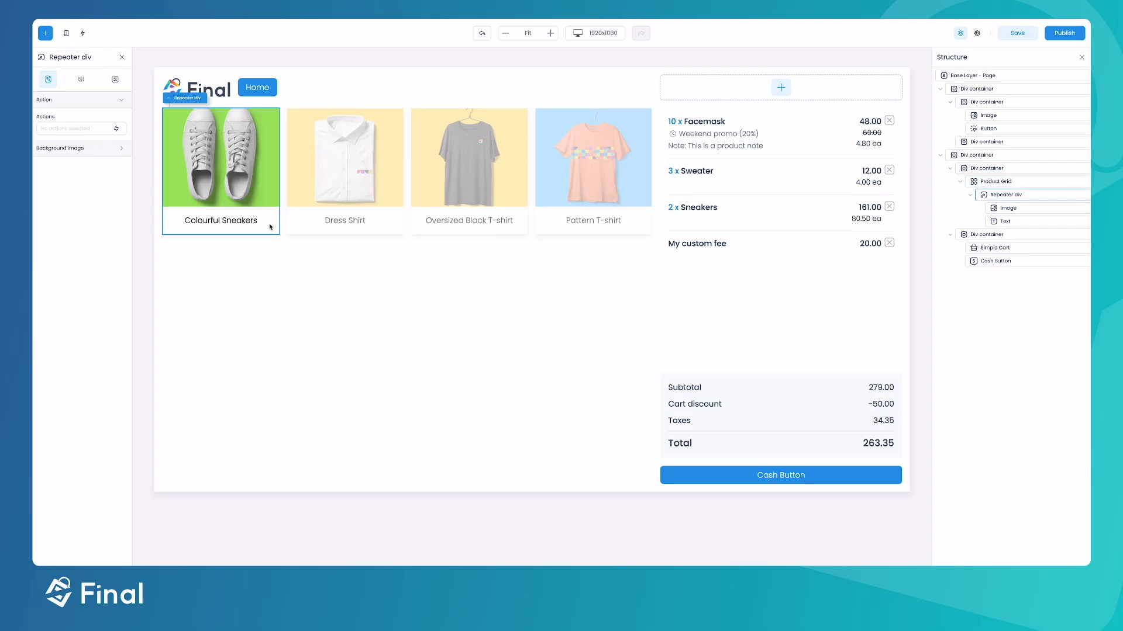
pyautogui.click(79, 77)
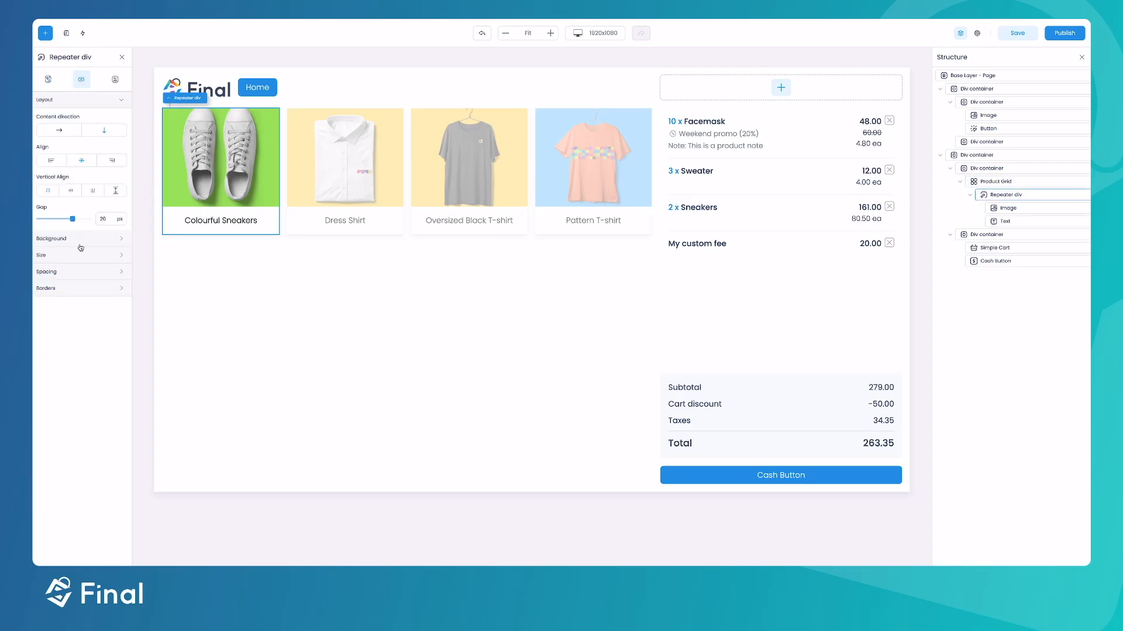
pyautogui.click(56, 290)
pyautogui.click(105, 318)
pyautogui.write('48')
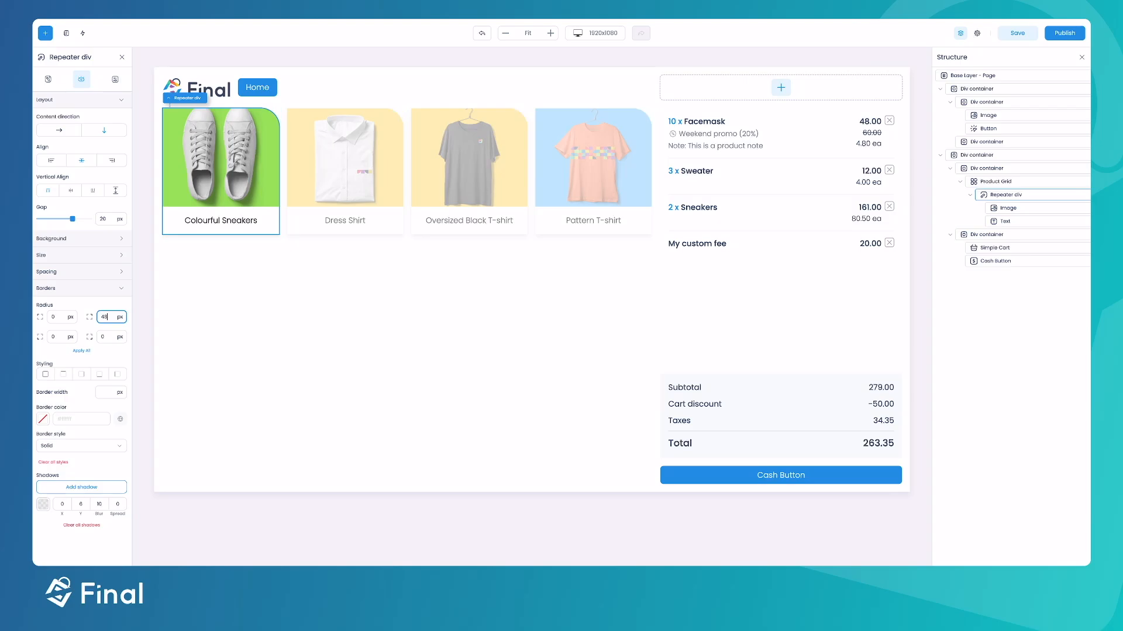
pyautogui.click(54, 337)
pyautogui.write('48')
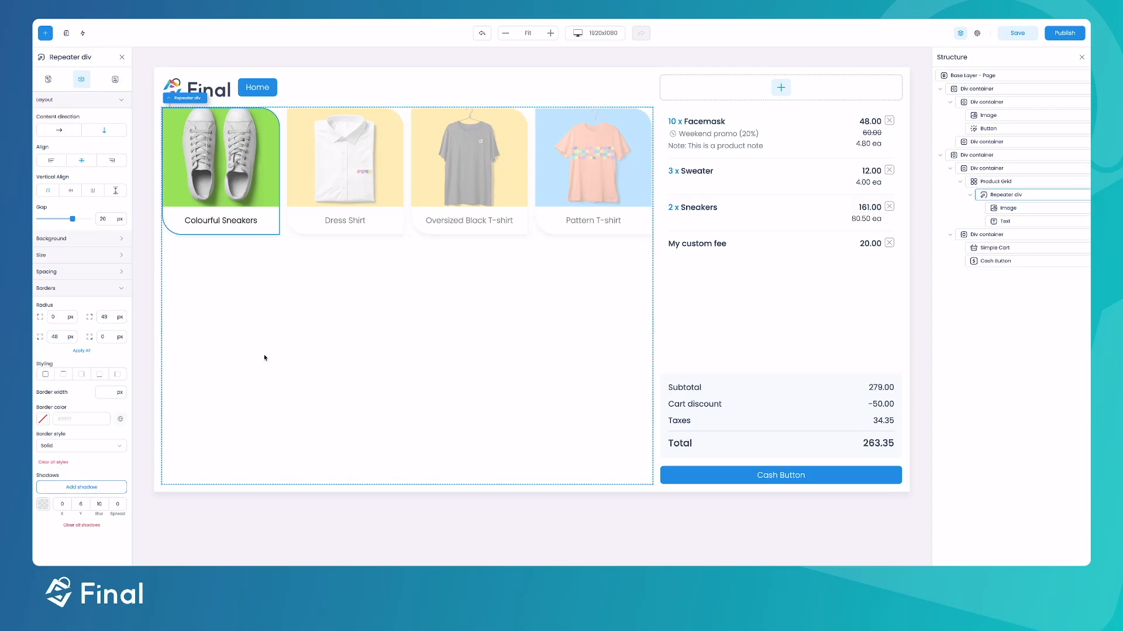
pyautogui.click(288, 328)
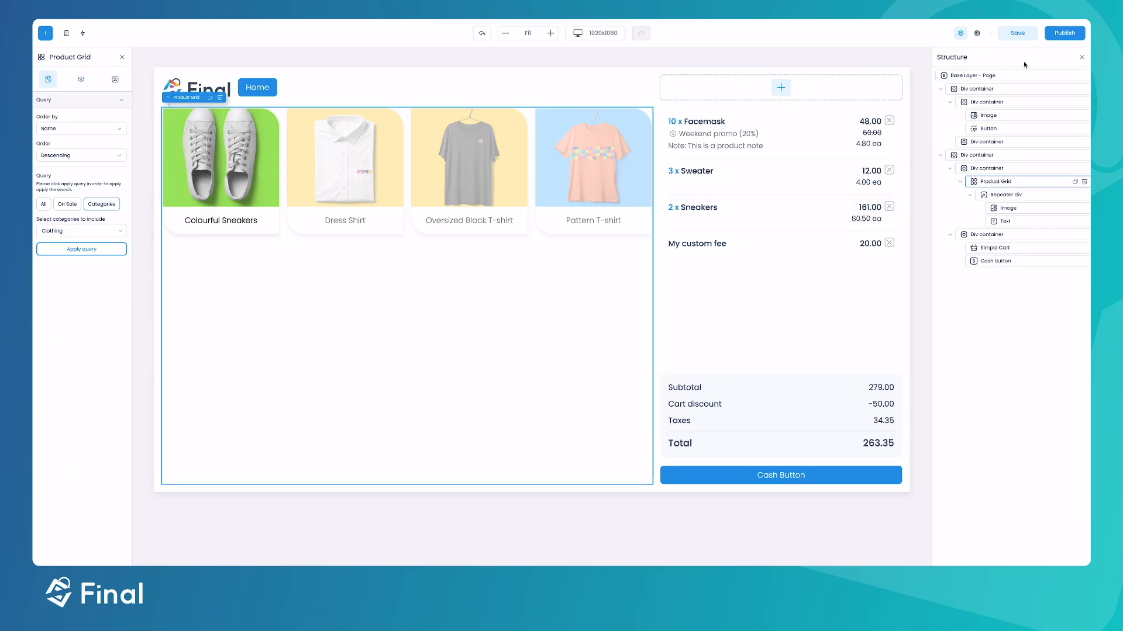
pyautogui.click(1018, 33)
# Create a new pop-up named Product.
pyautogui.click(66, 33)
pyautogui.click(343, 209)
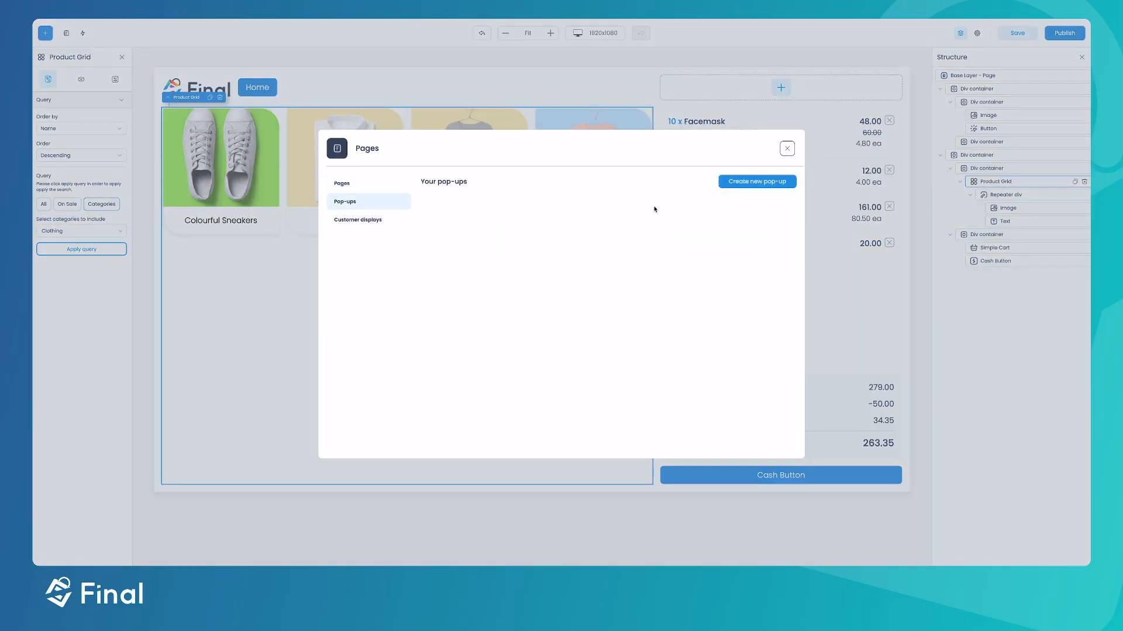
pyautogui.click(754, 184)
pyautogui.click(675, 182)
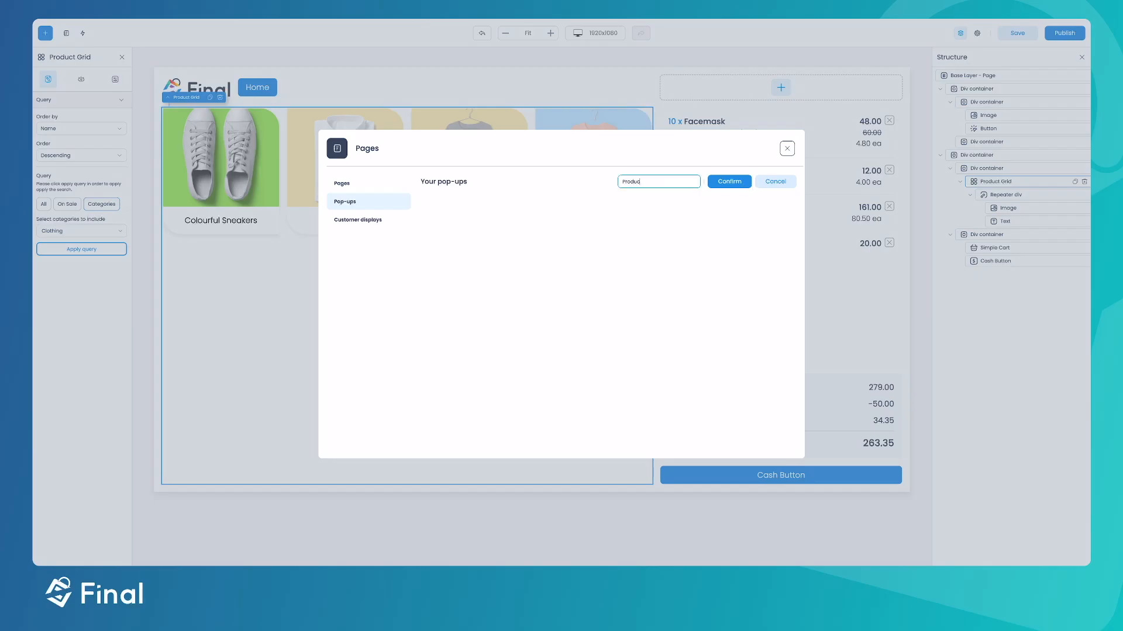
pyautogui.click(729, 182)
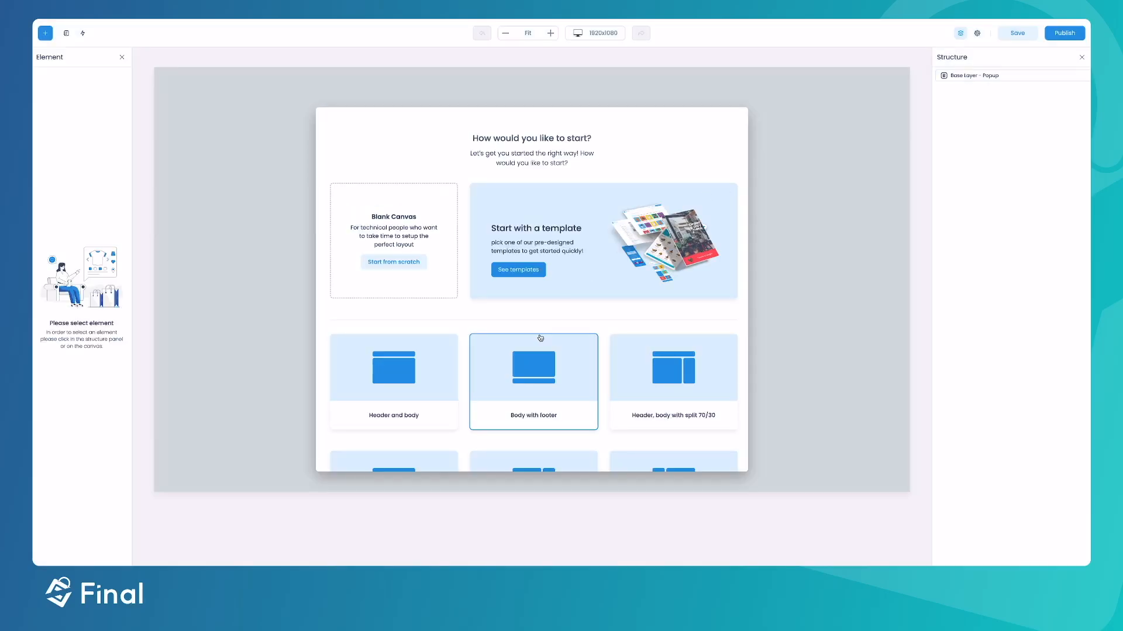
# Start the pop-up from the "Header, body with split 70/30" layout.
pyautogui.scroll(-1, 540, 338)
pyautogui.scroll(-2, 540, 337)
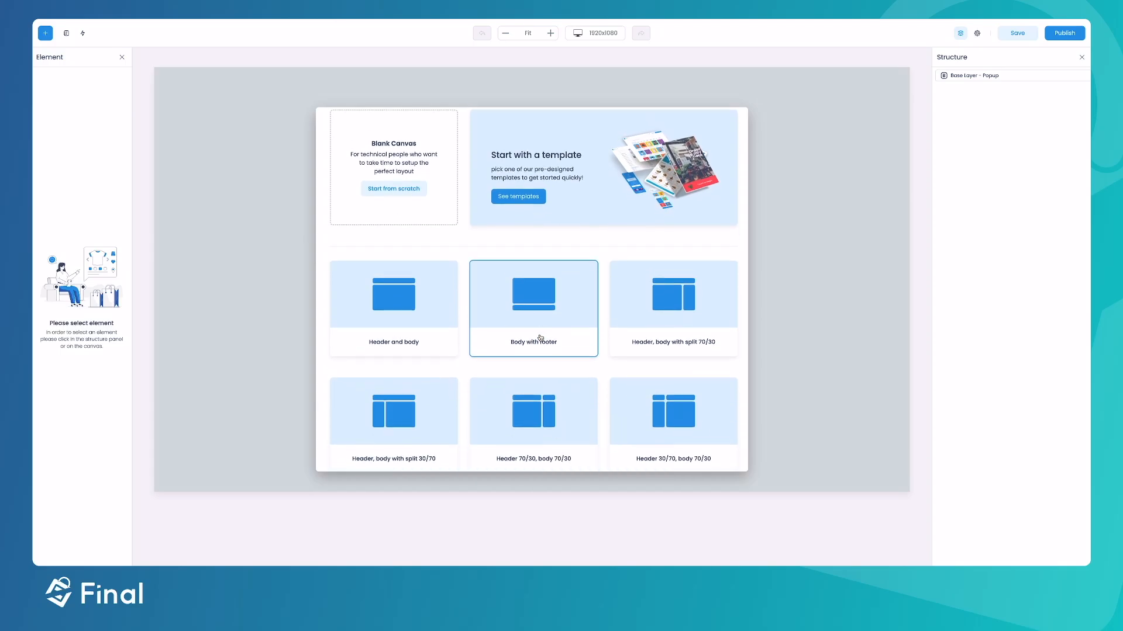
pyautogui.scroll(-1, 569, 401)
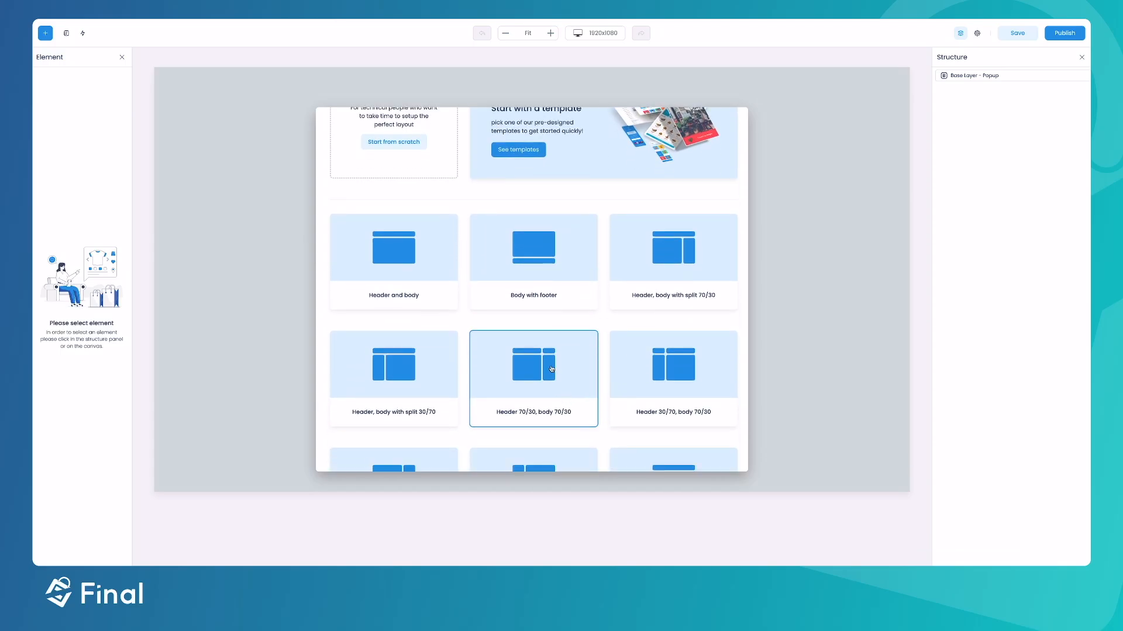
pyautogui.scroll(1, 551, 369)
pyautogui.click(685, 258)
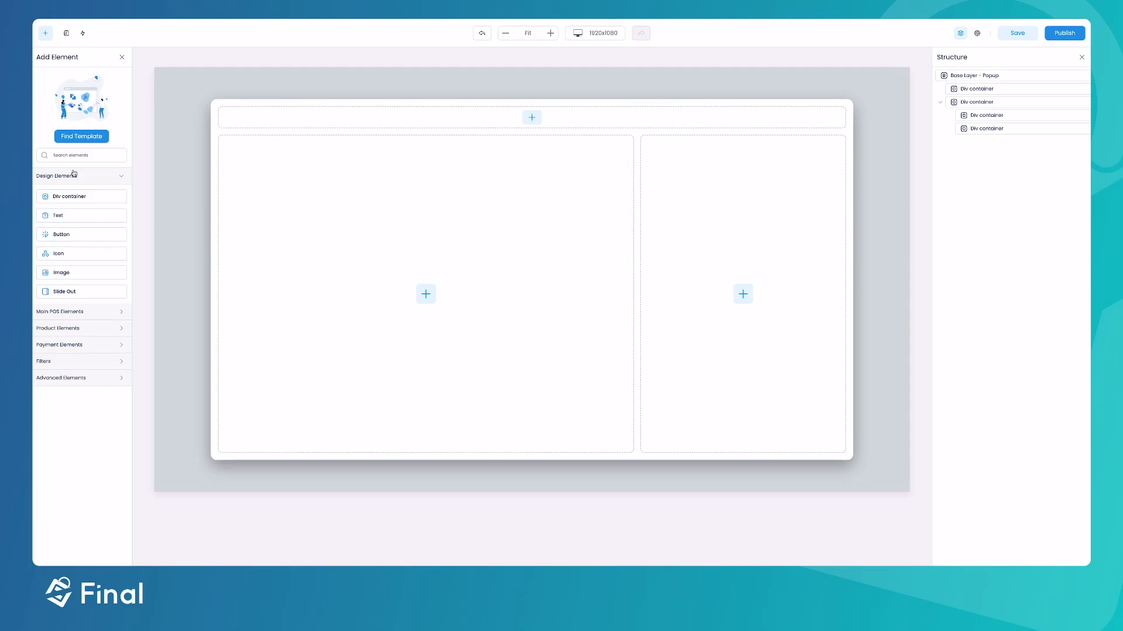
# Add a Text element to the pop-up's header and link it to the dynamic Product name data.
pyautogui.moveTo(56, 222); pyautogui.dragTo(268, 119)
pyautogui.click(82, 80)
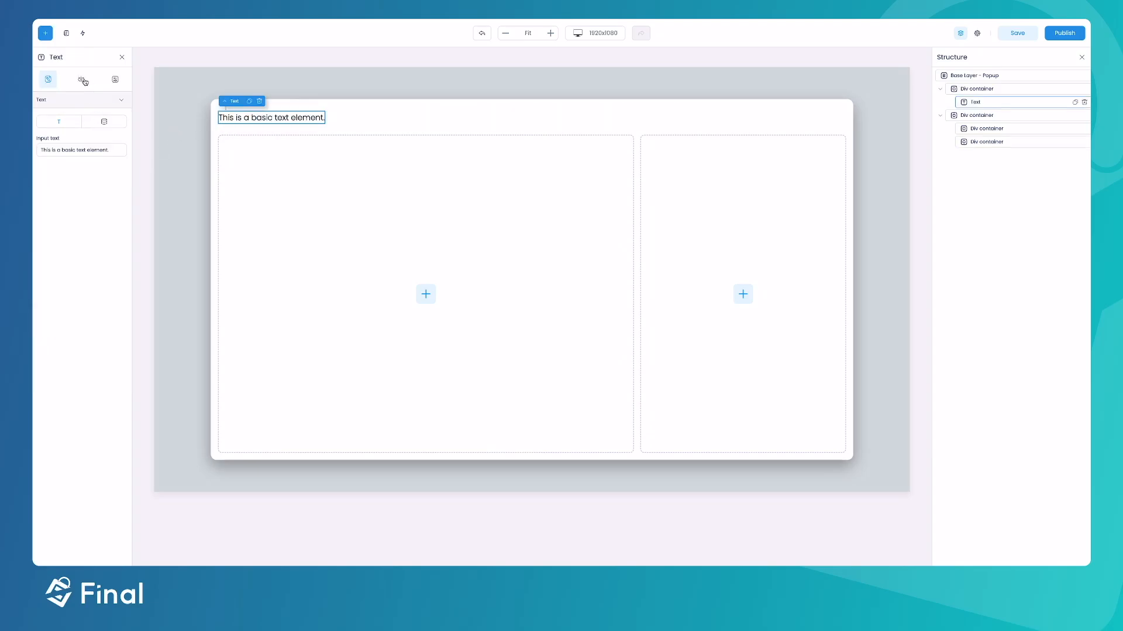
pyautogui.click(54, 80)
pyautogui.click(104, 122)
pyautogui.click(109, 149)
pyautogui.click(432, 208)
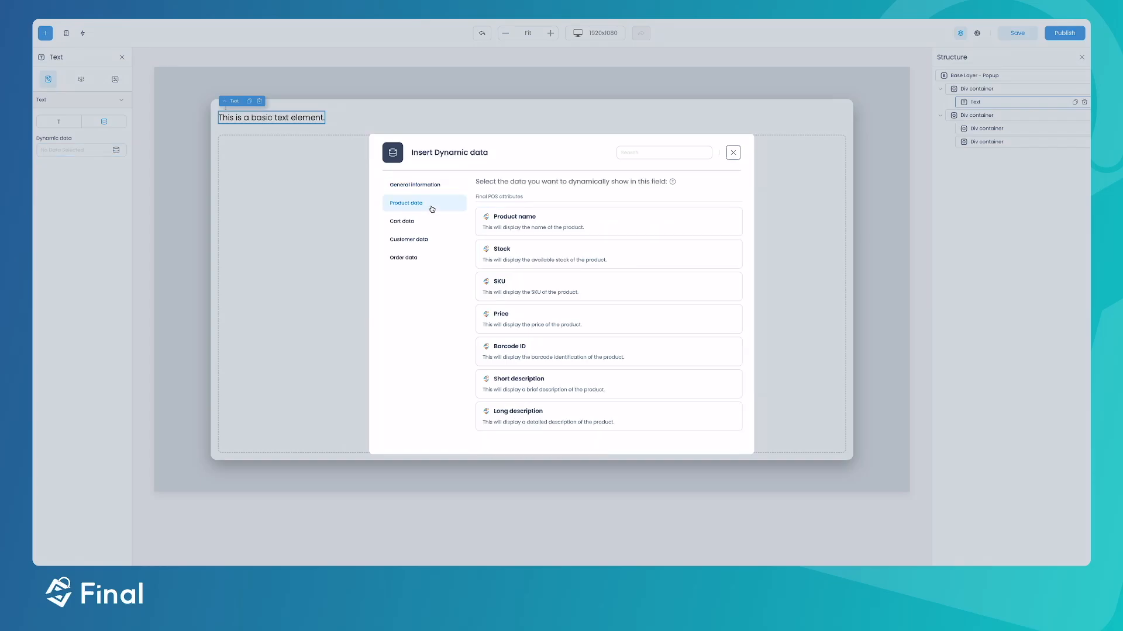
pyautogui.click(529, 228)
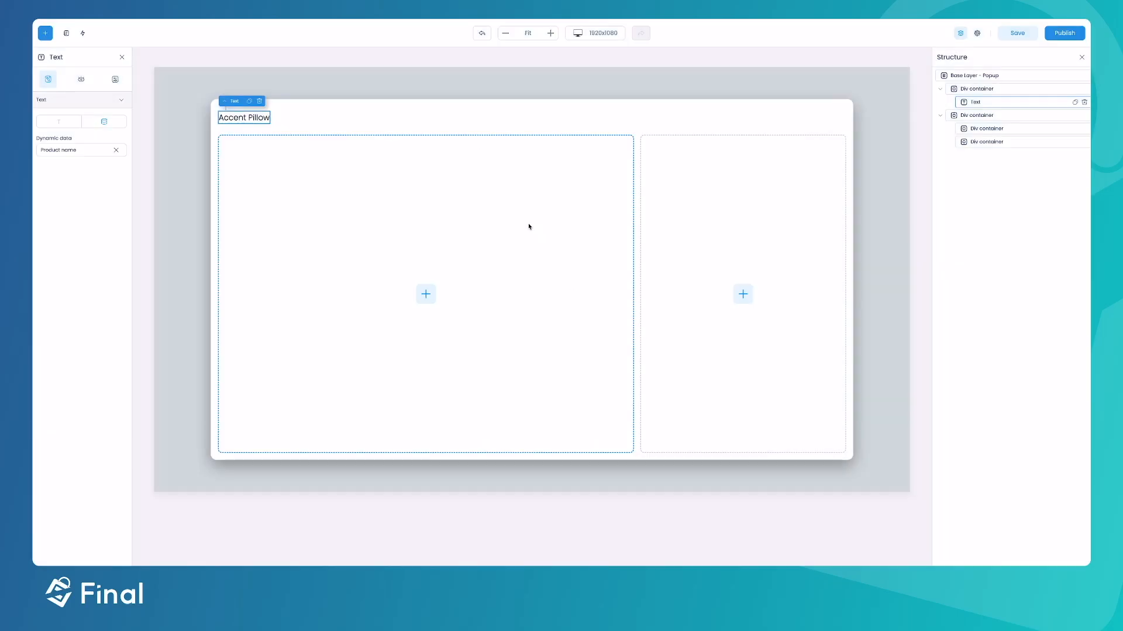
# Add an Icon element beside the header text and change its symbol to a cross, searching the icons for "cross".
pyautogui.click(46, 33)
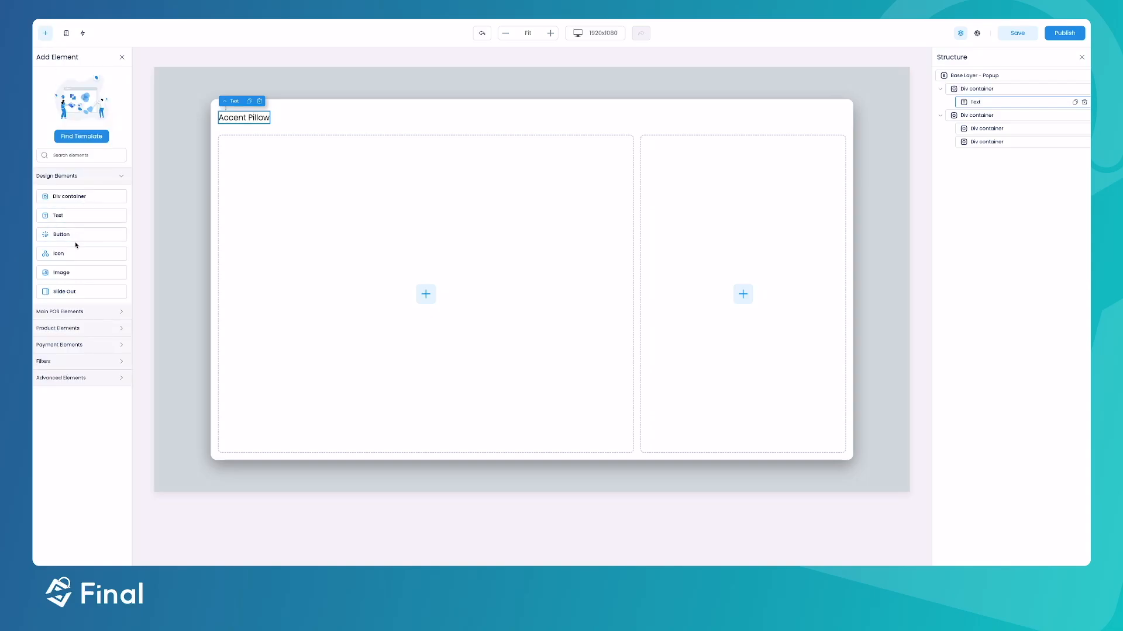
pyautogui.moveTo(70, 253); pyautogui.dragTo(576, 116)
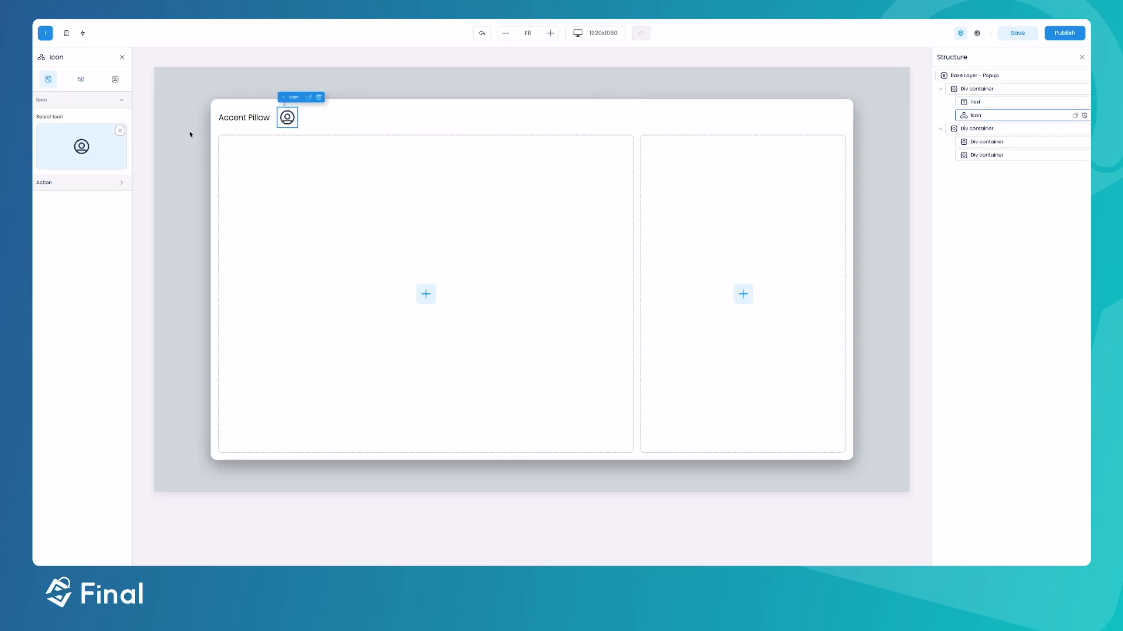
pyautogui.click(82, 146)
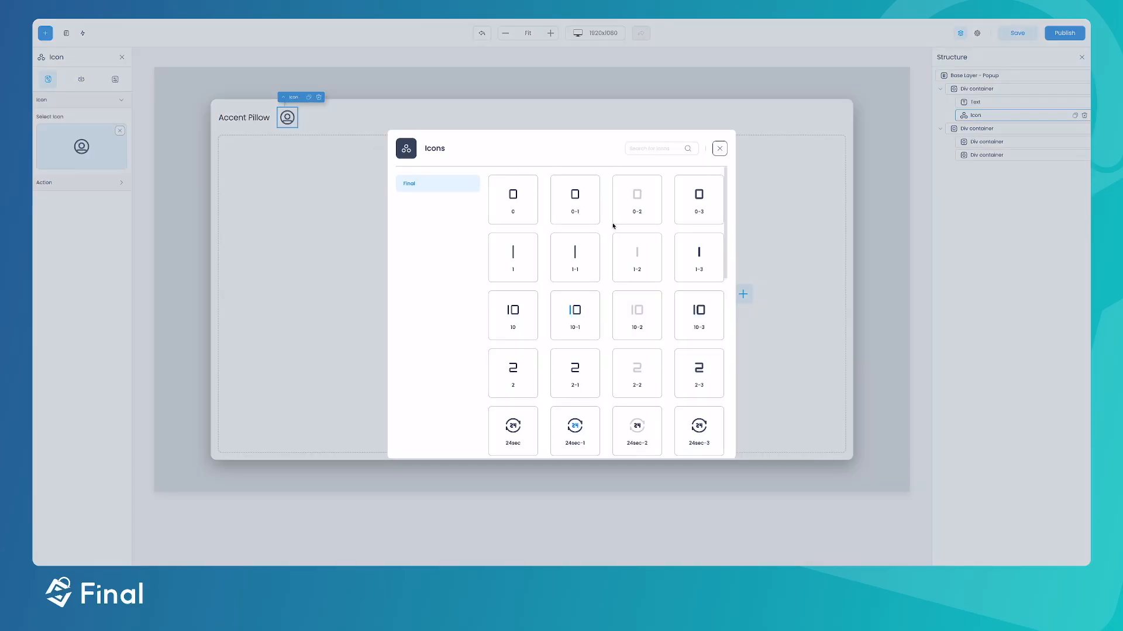
pyautogui.click(637, 148)
pyautogui.write('cross')
pyautogui.scroll(-10, 662, 244)
pyautogui.scroll(5, 662, 244)
pyautogui.scroll(-5, 591, 243)
pyautogui.click(512, 308)
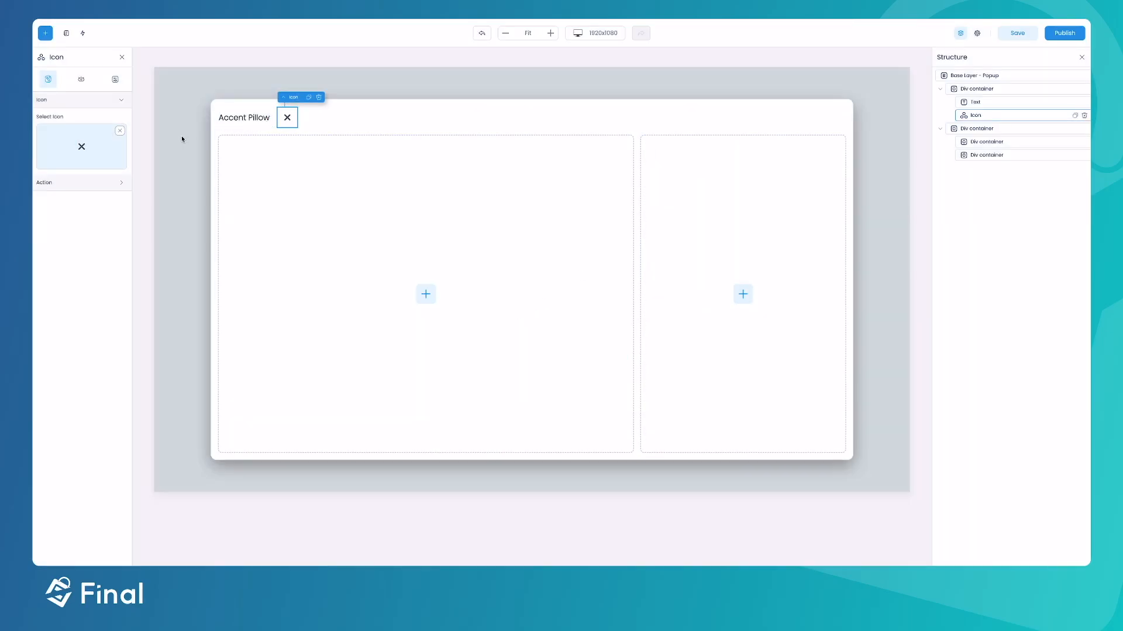
# Create a new manual action for the cross icon and name it "Toggle product".
pyautogui.click(81, 183)
pyautogui.click(116, 211)
pyautogui.click(744, 301)
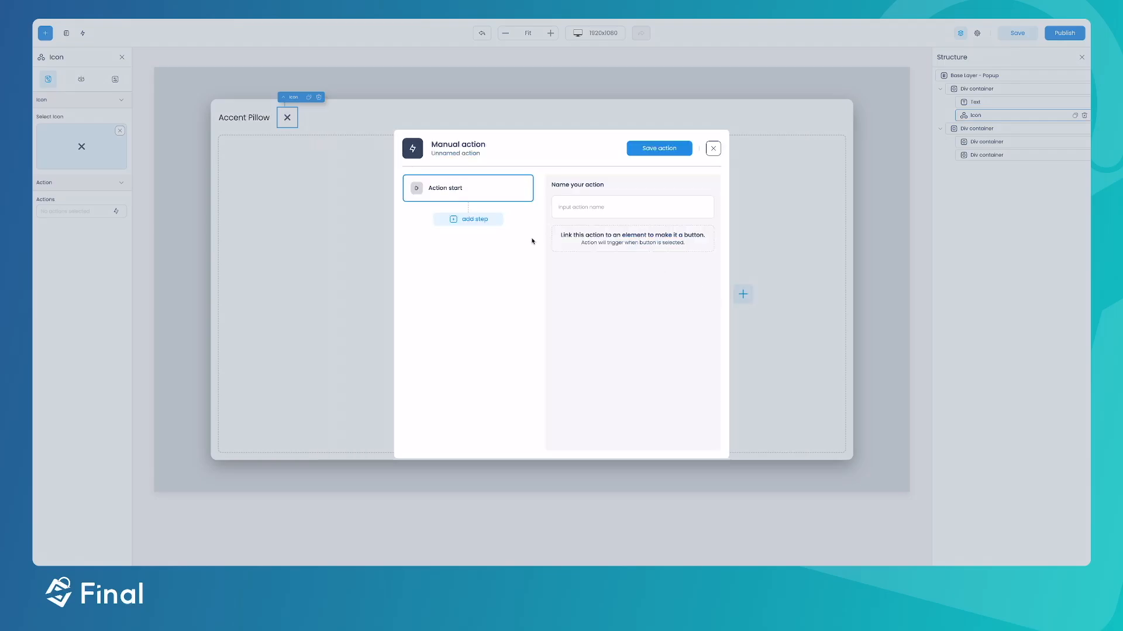
pyautogui.click(578, 207)
pyautogui.write('To')
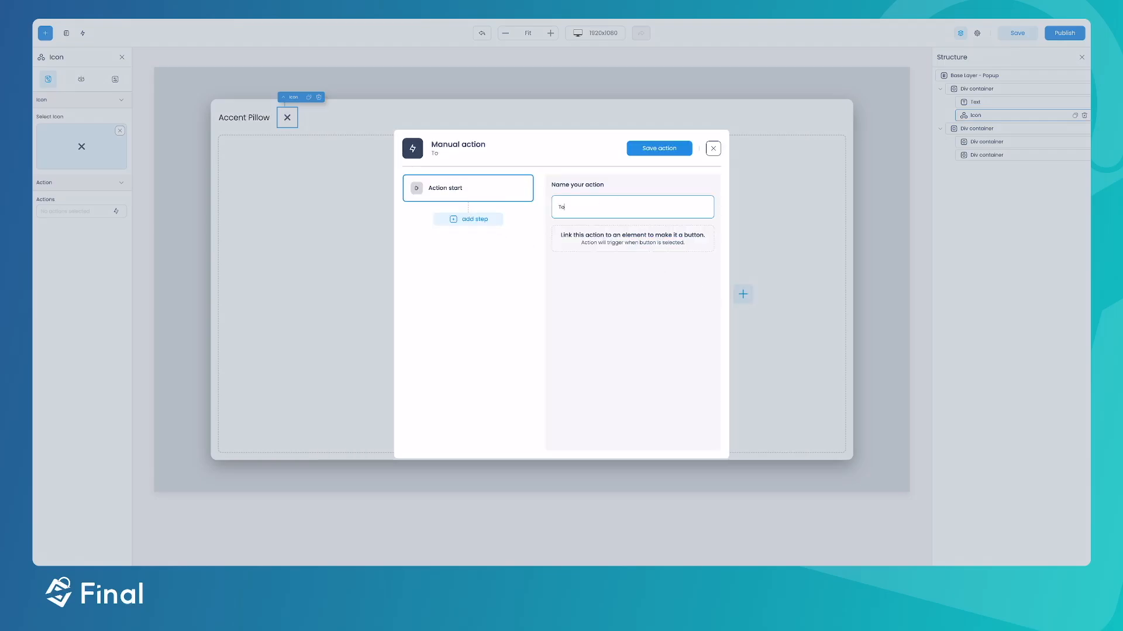
pyautogui.write('ggle product')
# Add a Toggle pop up step for the Product pop-up to the action and save the action.
pyautogui.click(469, 219)
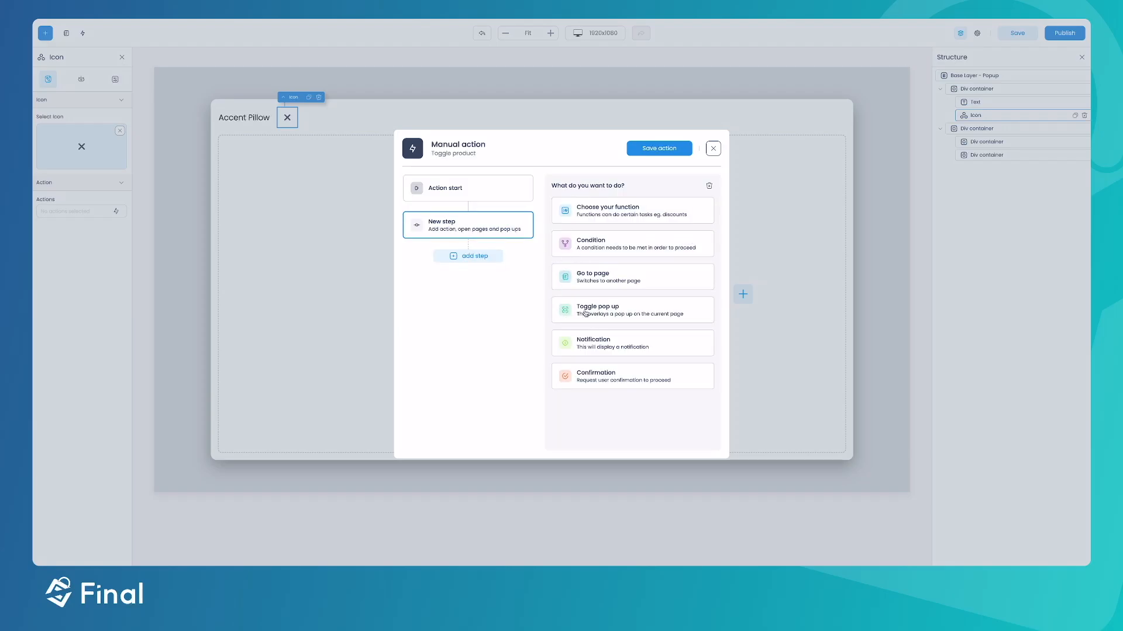
pyautogui.click(597, 313)
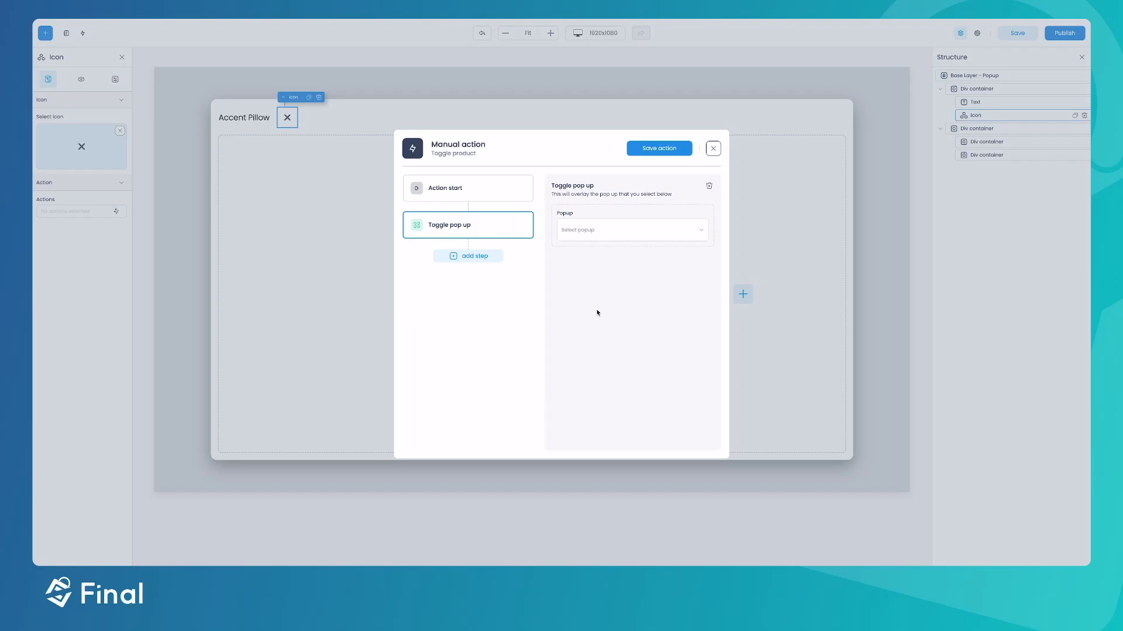
pyautogui.click(585, 234)
pyautogui.click(576, 256)
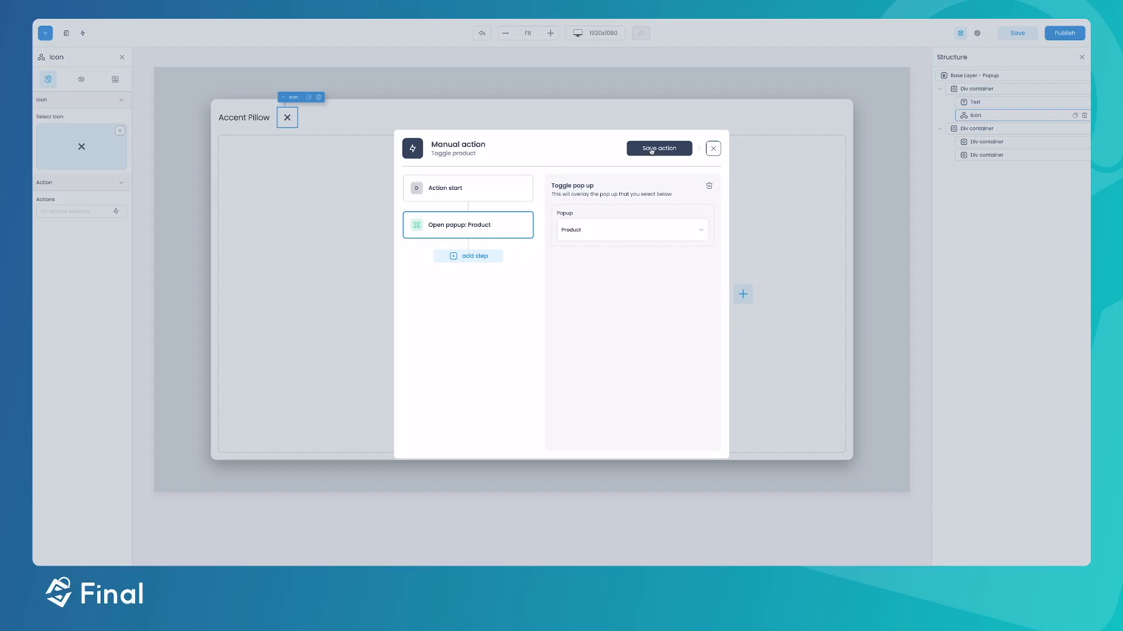
pyautogui.click(651, 150)
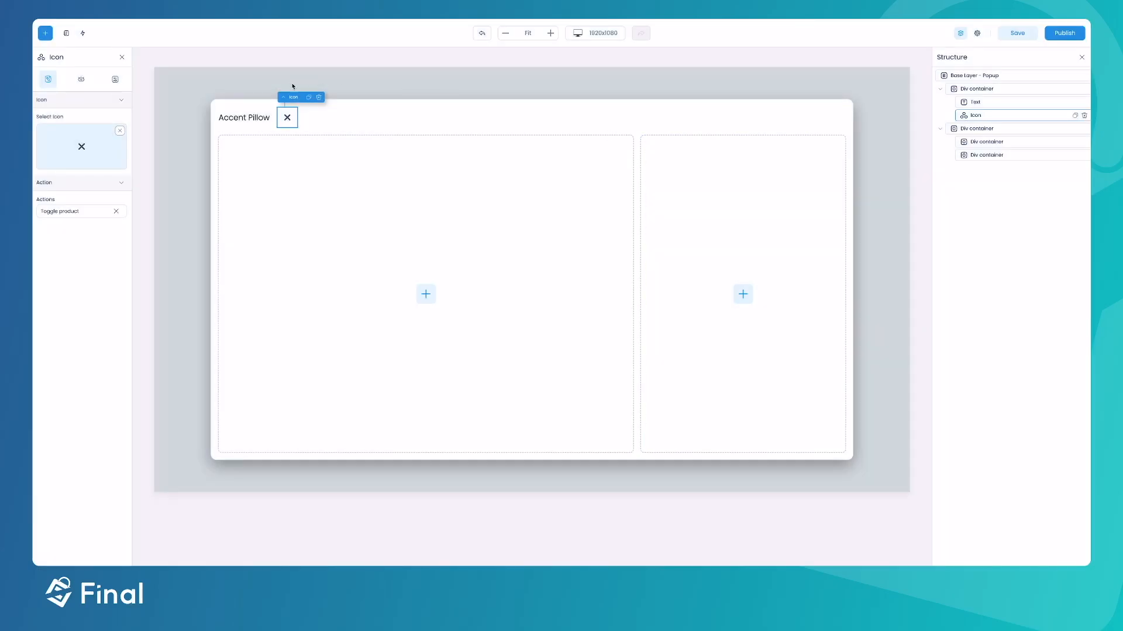
# Align the header container's content so the product name and cross icon sit at opposite ends.
pyautogui.click(327, 118)
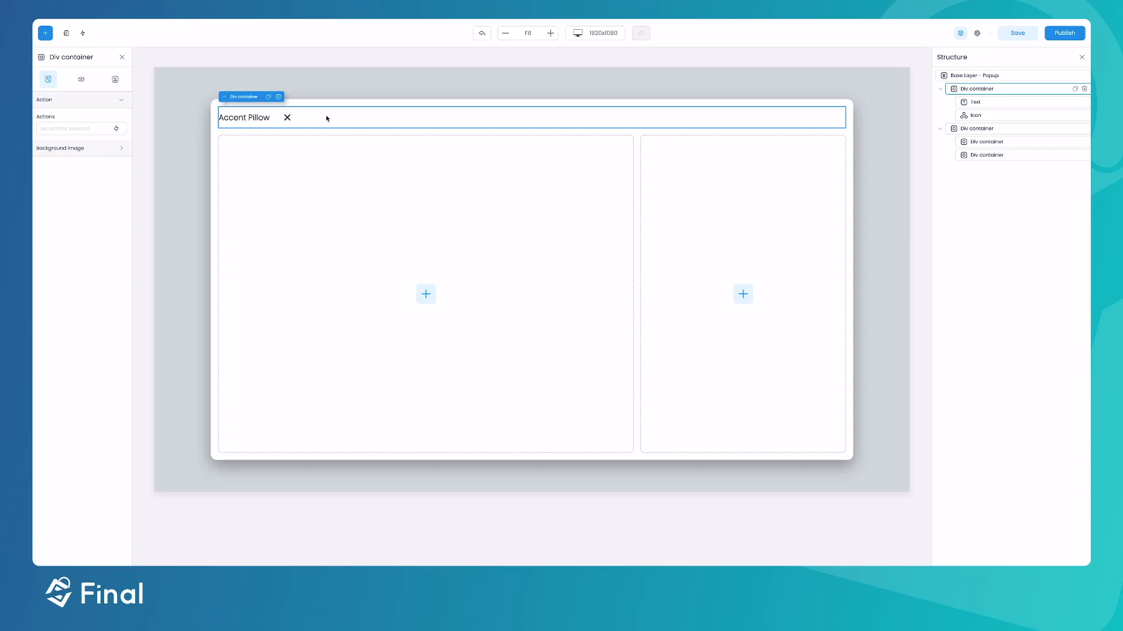
pyautogui.click(82, 82)
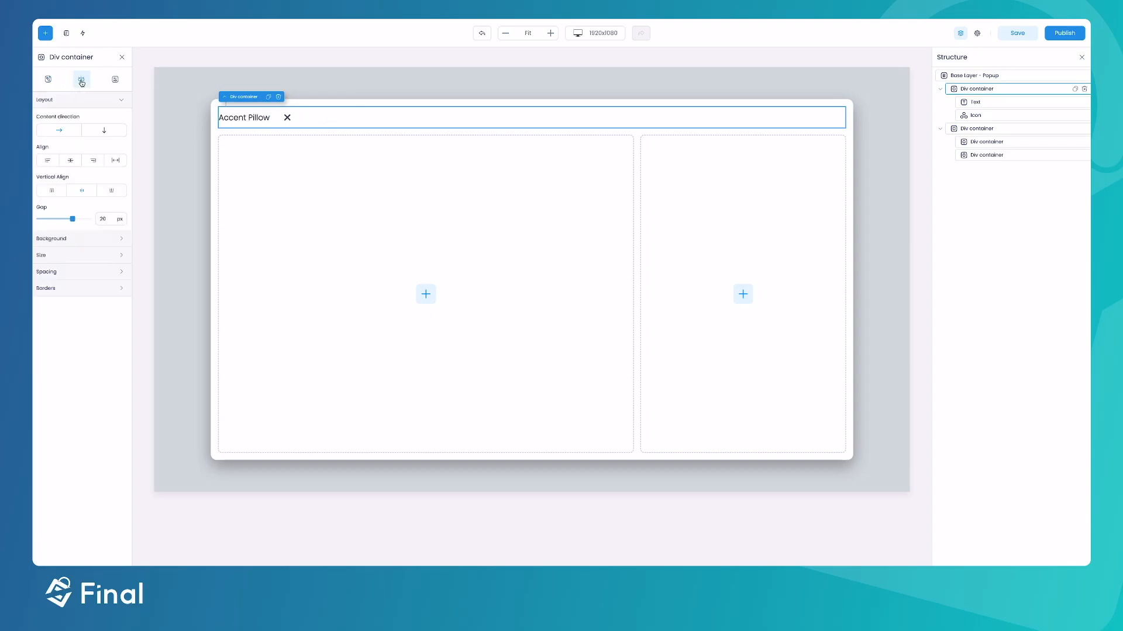
pyautogui.click(116, 161)
# Add a Product Variations element to the wide left body container of the pop-up.
pyautogui.click(321, 150)
pyautogui.click(45, 33)
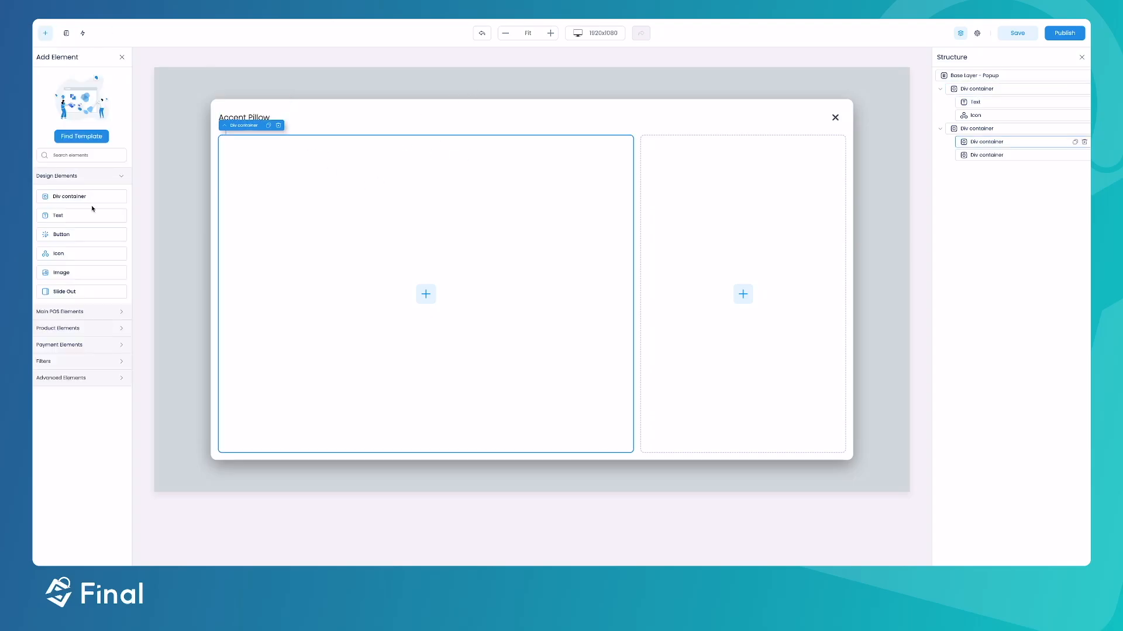
pyautogui.click(67, 331)
pyautogui.moveTo(65, 366); pyautogui.dragTo(328, 319)
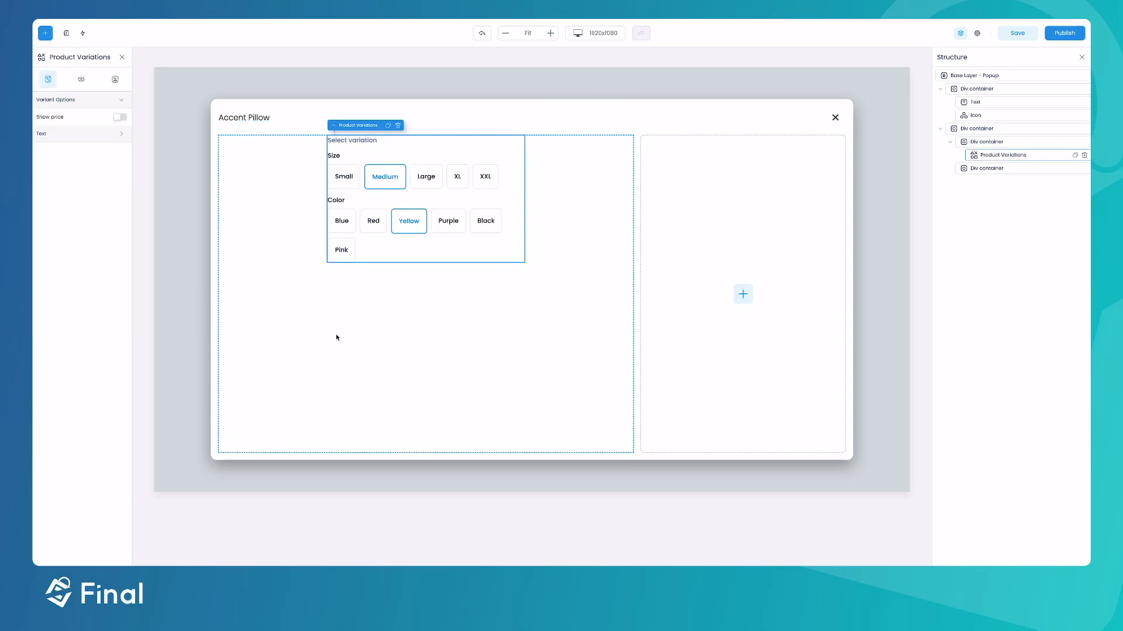
# Align the content of the container holding the product variations to the left.
pyautogui.click(336, 337)
pyautogui.click(85, 79)
pyautogui.click(52, 160)
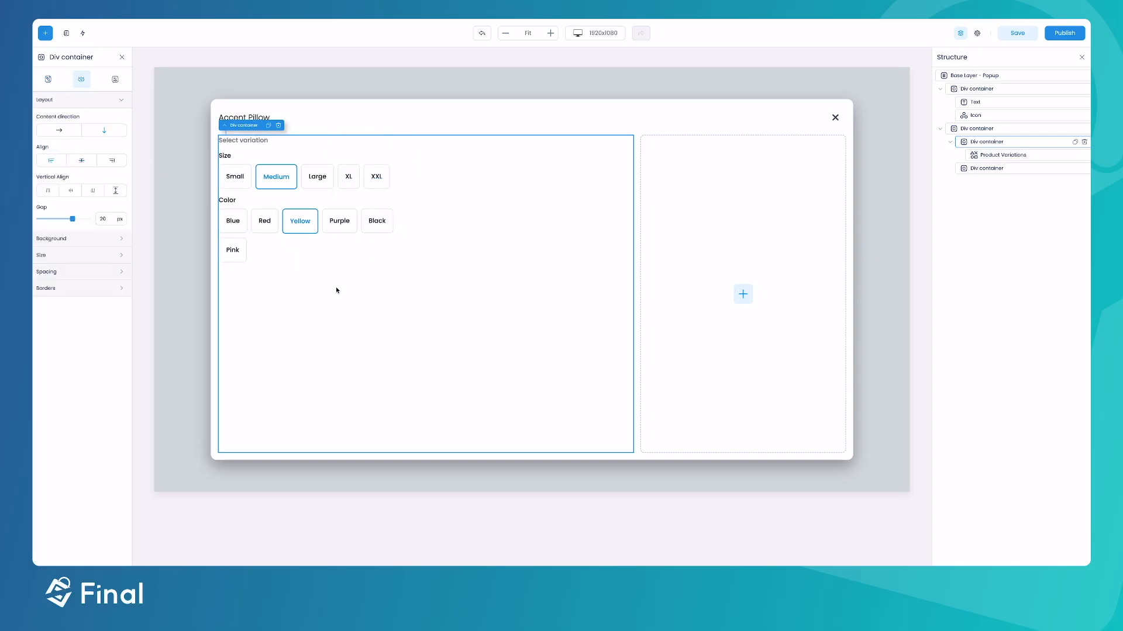
pyautogui.click(313, 240)
pyautogui.click(82, 79)
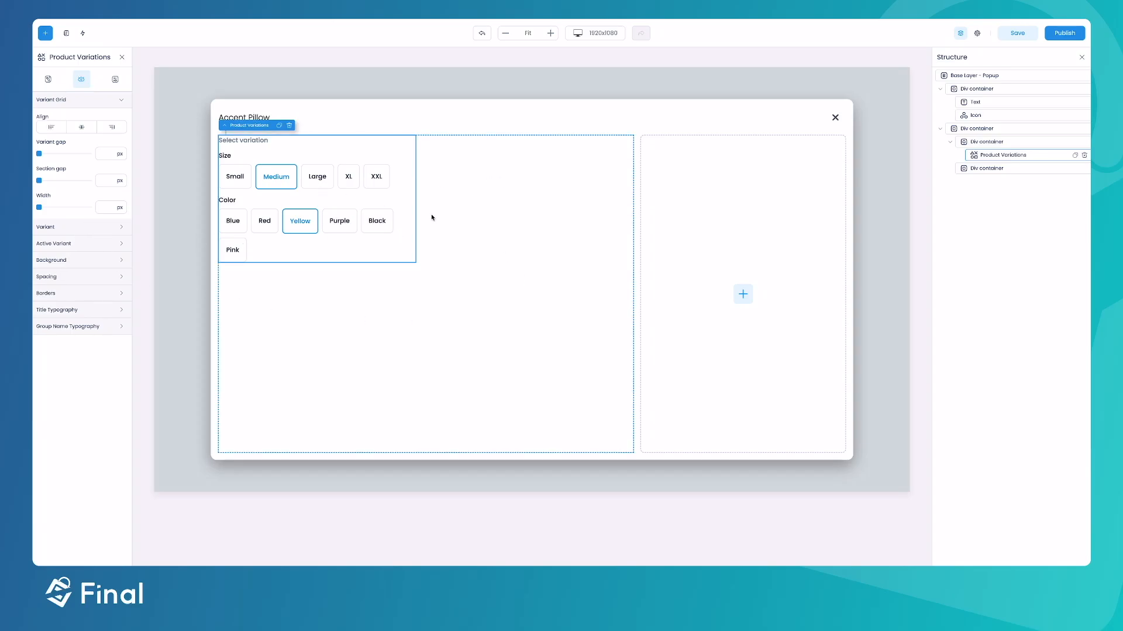
# Add a nested Div container inside the narrow right body container of the pop-up.
pyautogui.click(759, 276)
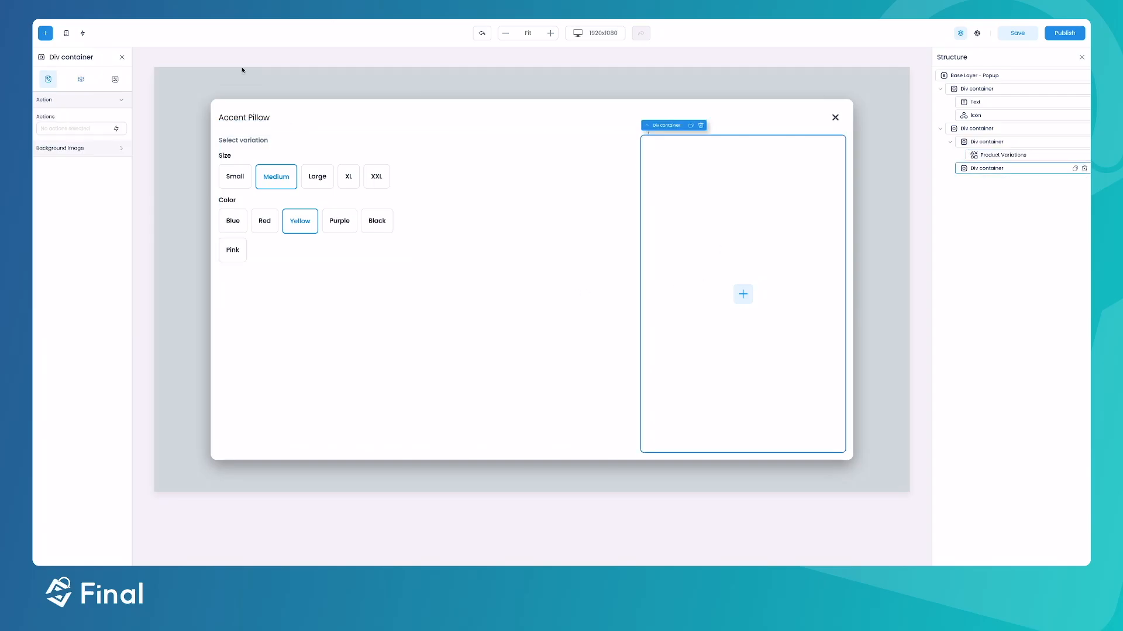
pyautogui.click(45, 32)
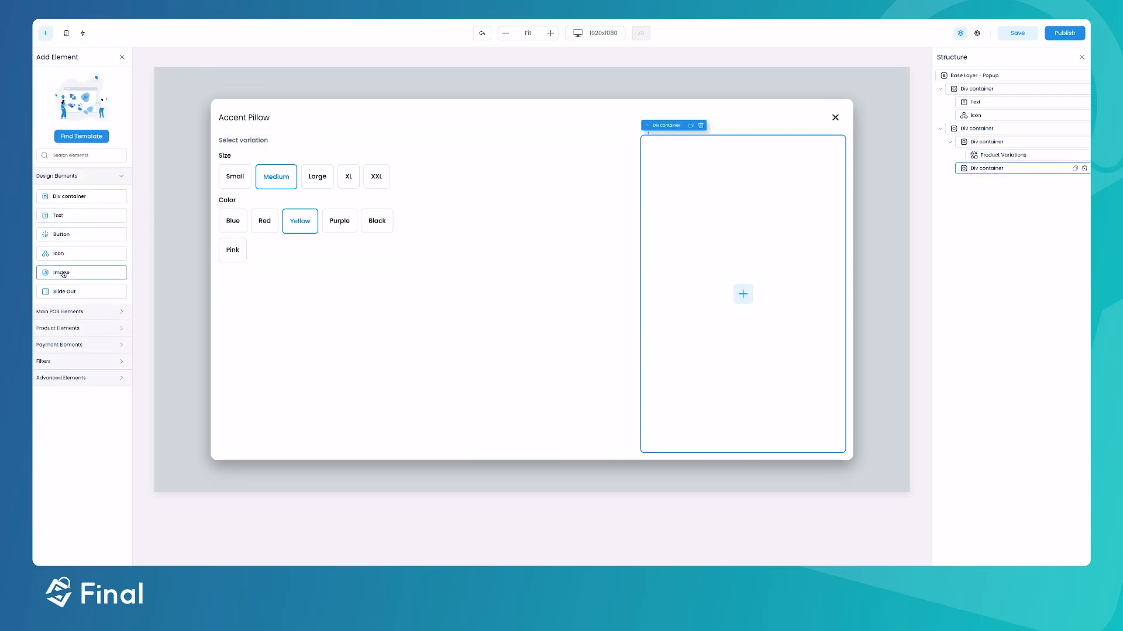
pyautogui.click(70, 197)
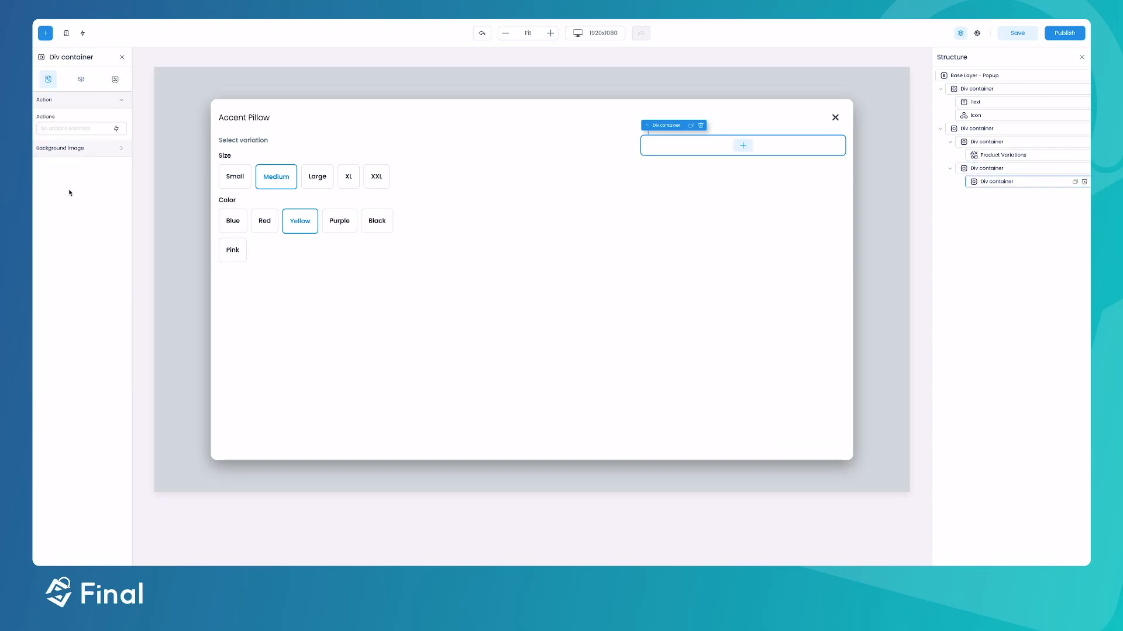
# Add an Image element to the nested container and link it to the dynamic Product image data.
pyautogui.click(45, 32)
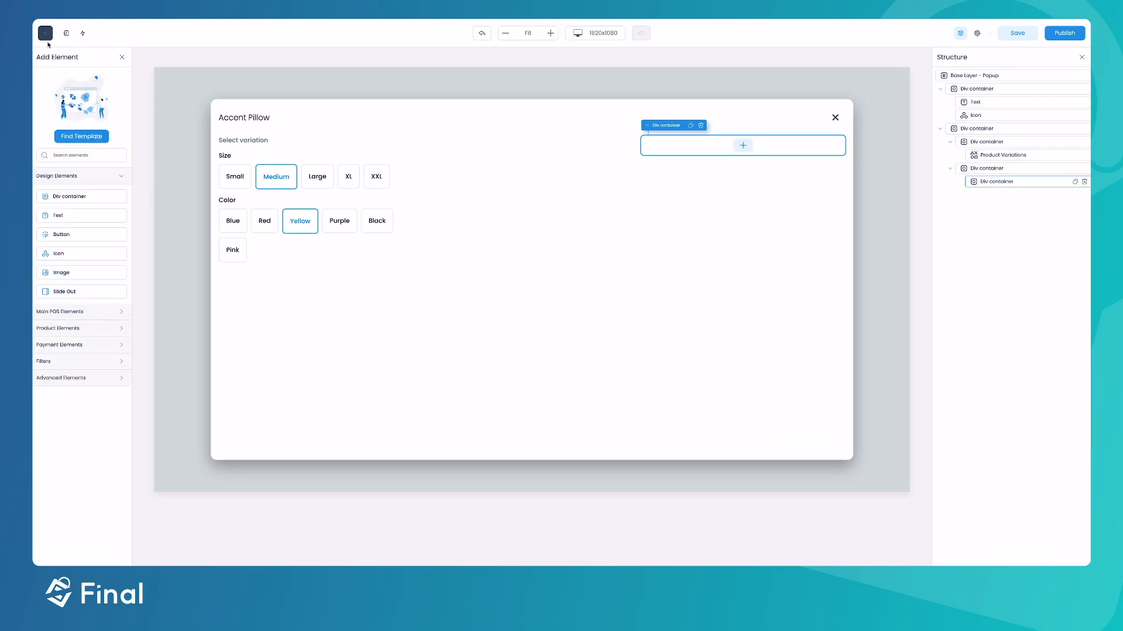
pyautogui.click(58, 273)
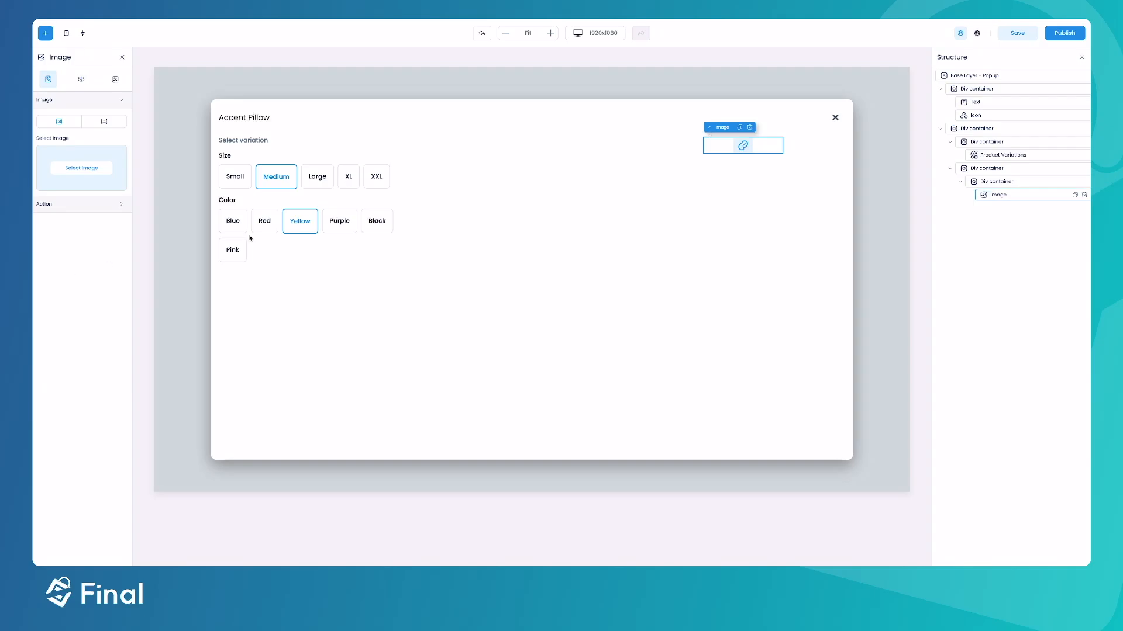
pyautogui.click(101, 124)
pyautogui.click(115, 155)
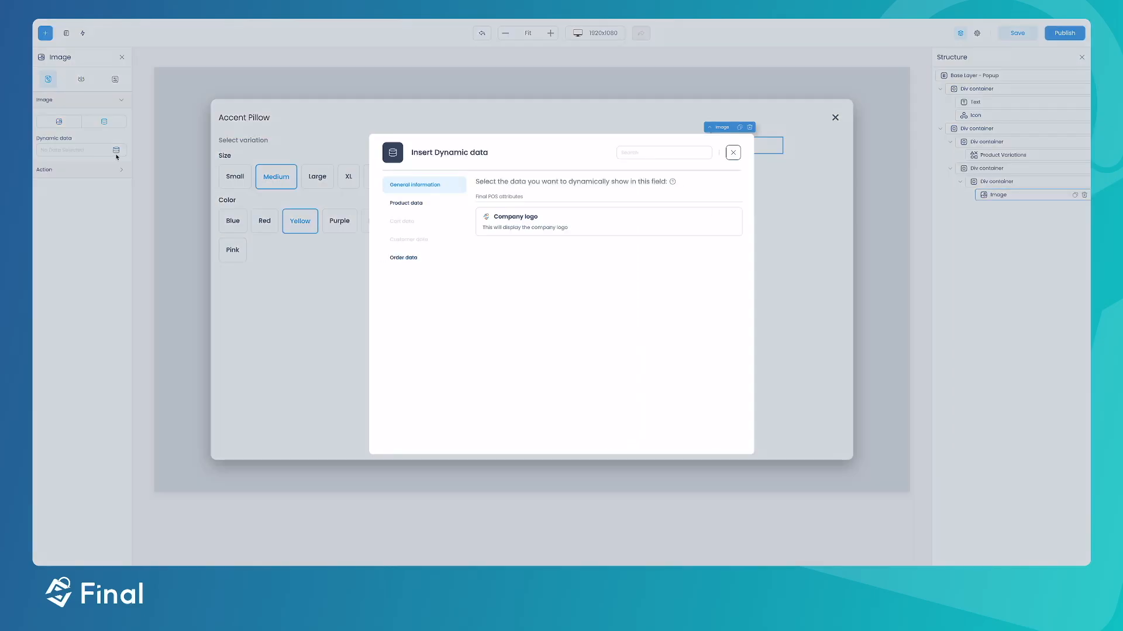
pyautogui.click(406, 203)
pyautogui.click(523, 228)
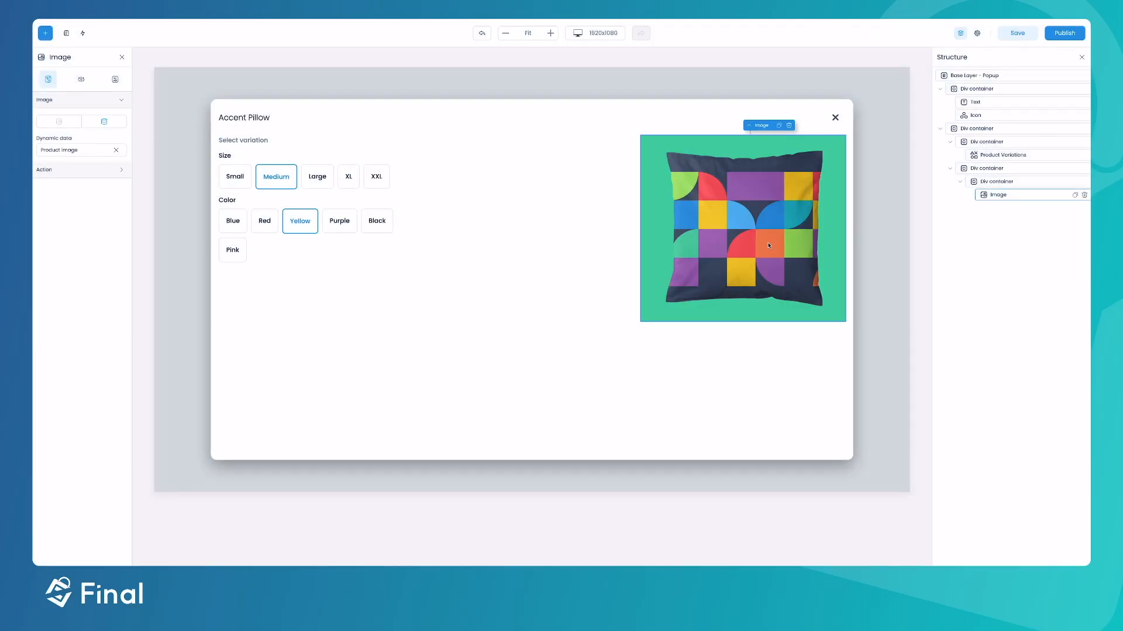
# Add a Text element below the product image and link it to the dynamic product Price data.
pyautogui.click(46, 34)
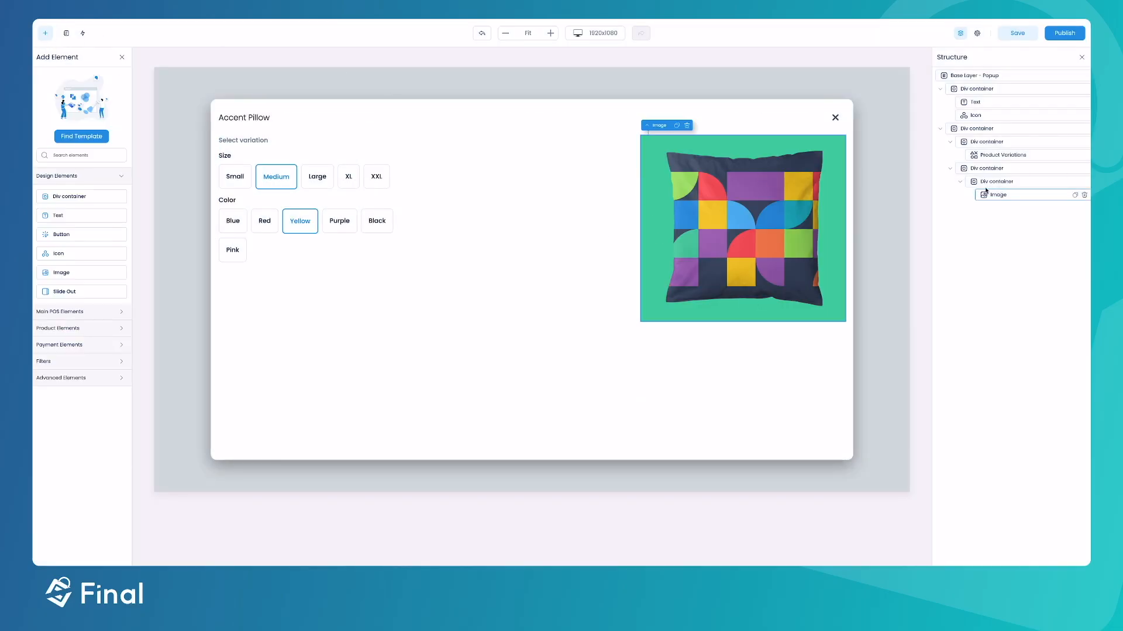
pyautogui.click(57, 216)
pyautogui.click(104, 122)
pyautogui.click(117, 150)
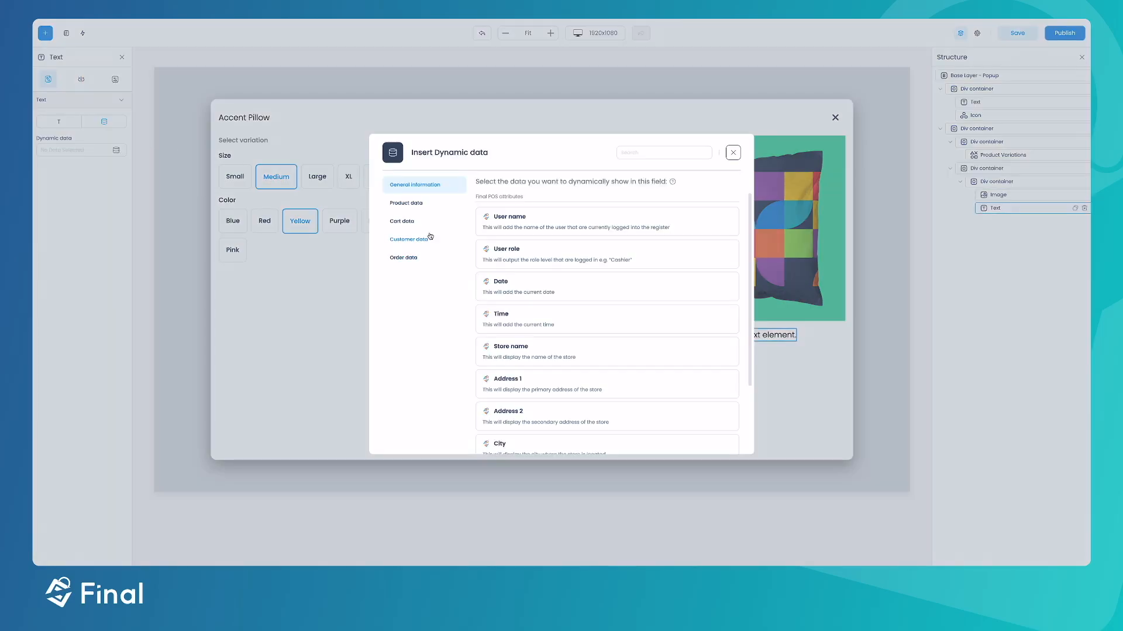
pyautogui.click(405, 203)
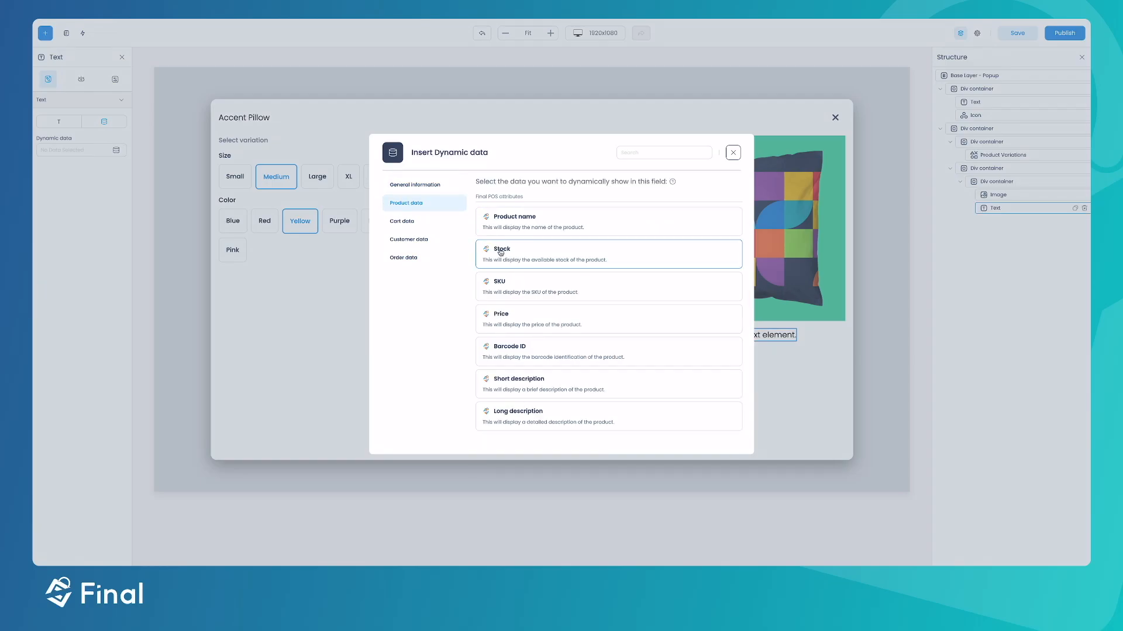
pyautogui.click(512, 322)
# Prepend "Price: $" to the dynamic price text below the product image.
pyautogui.click(84, 77)
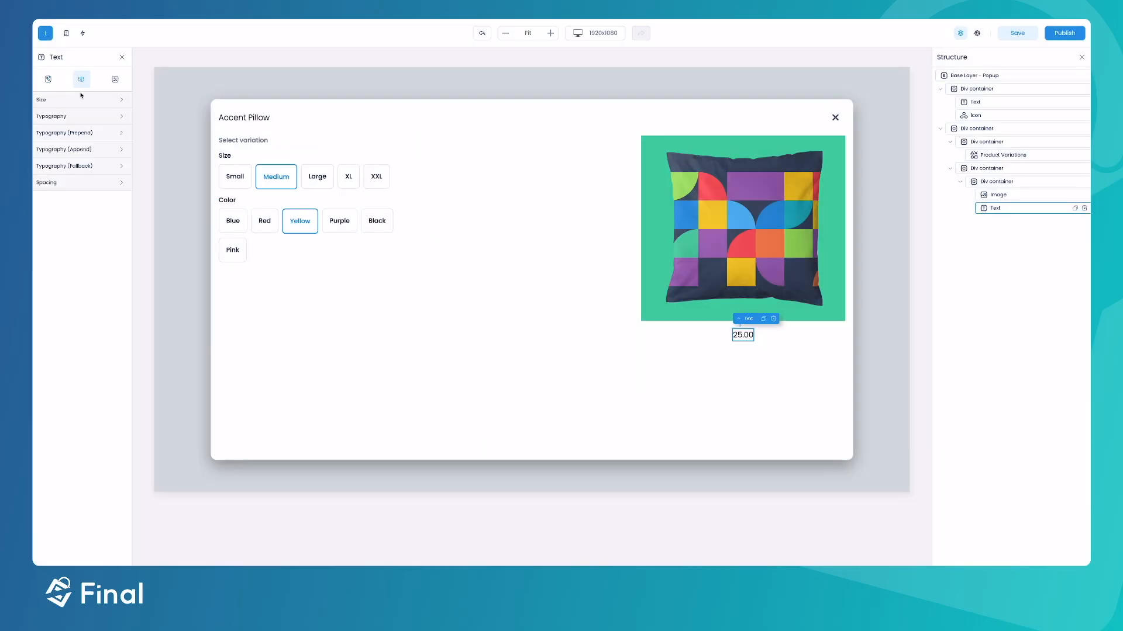
pyautogui.click(63, 118)
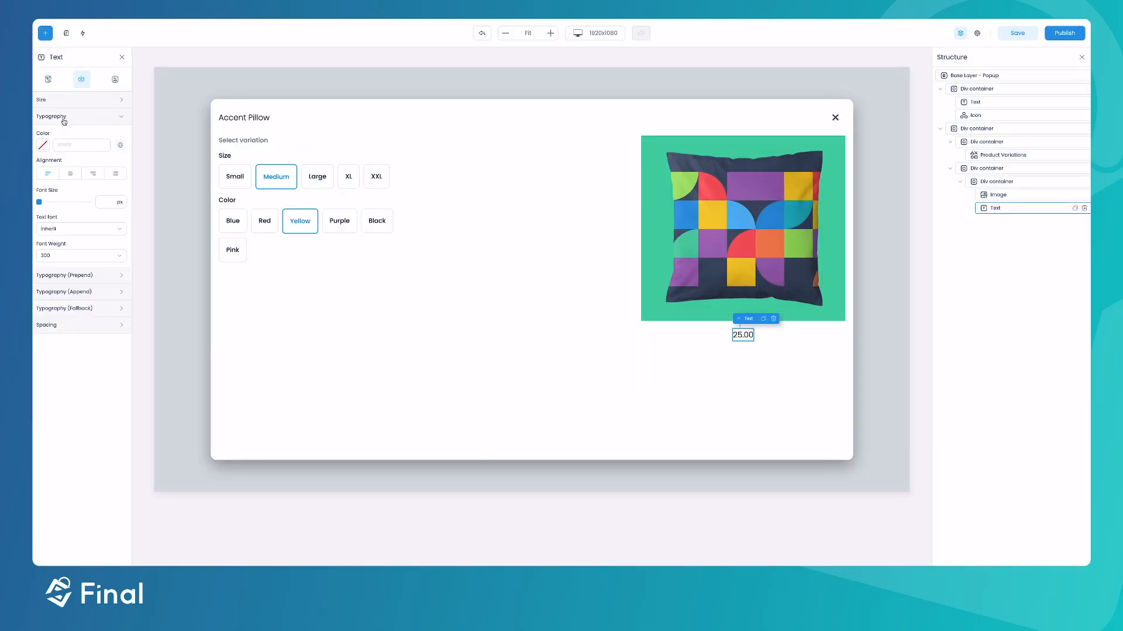
pyautogui.click(116, 81)
pyautogui.click(70, 174)
pyautogui.click(54, 206)
pyautogui.write('Price')
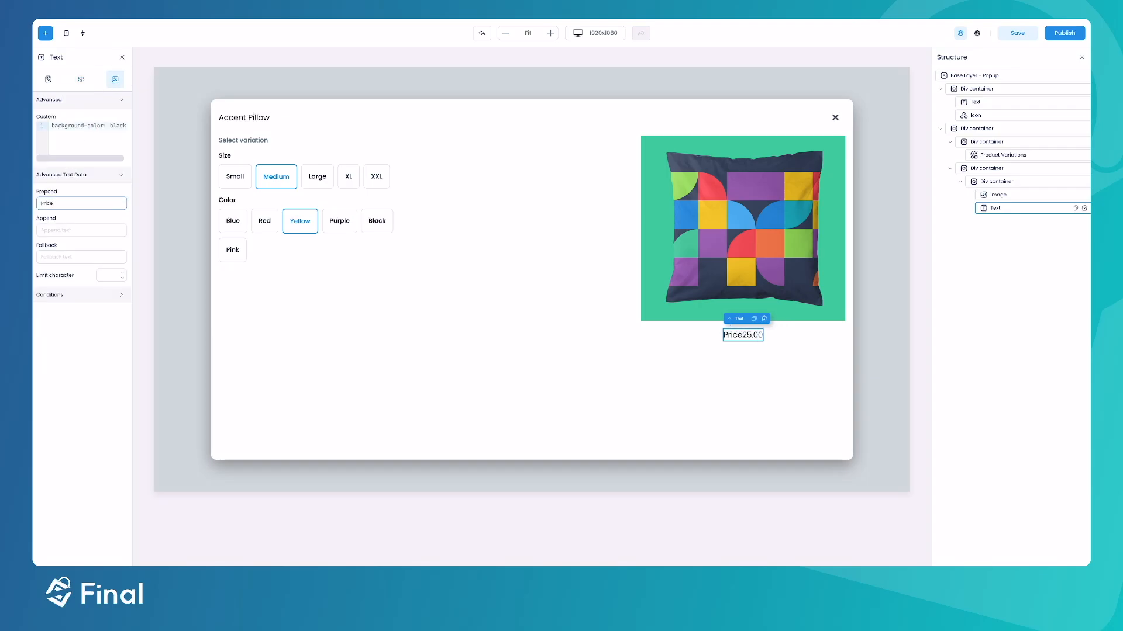
pyautogui.write(': $')
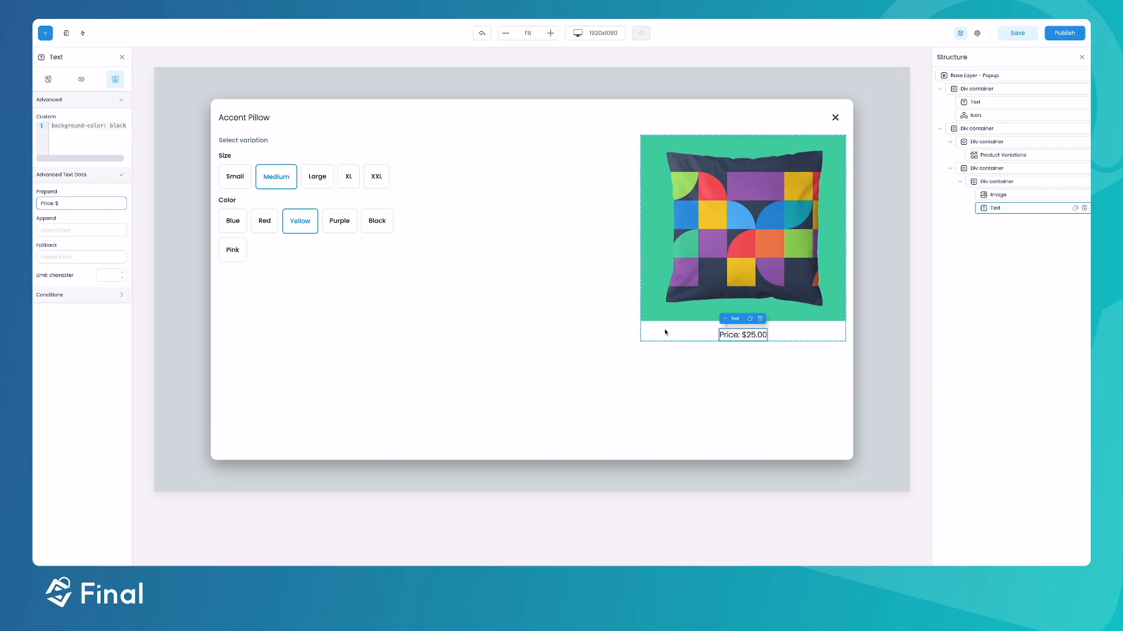
# Add a Button element to the narrow right body container of the pop-up, below the price.
pyautogui.click(987, 169)
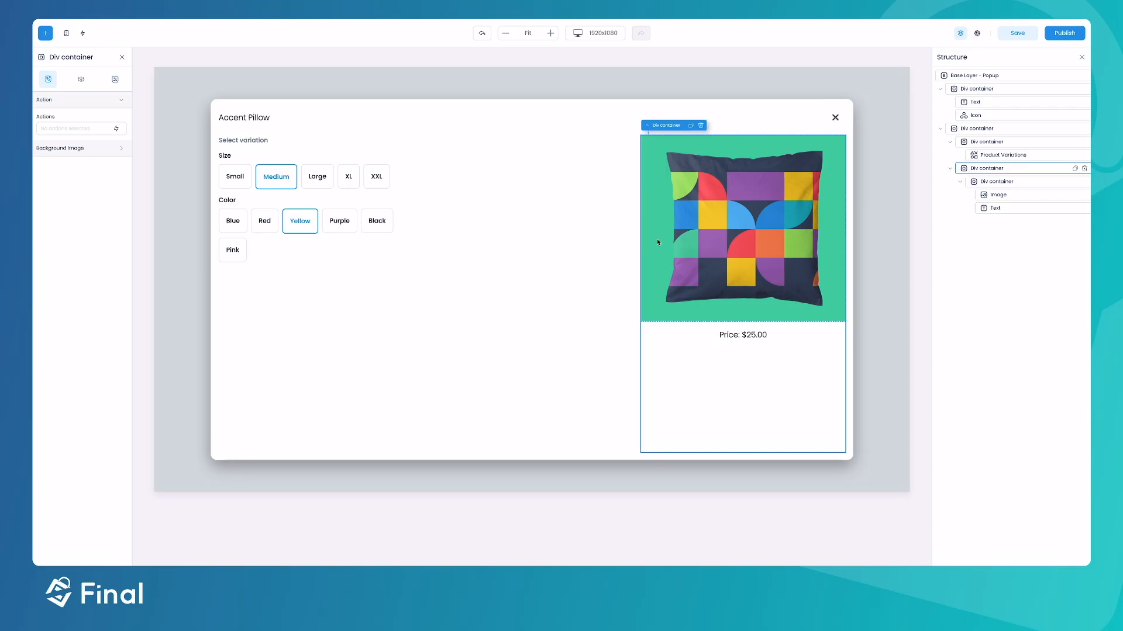
pyautogui.click(50, 29)
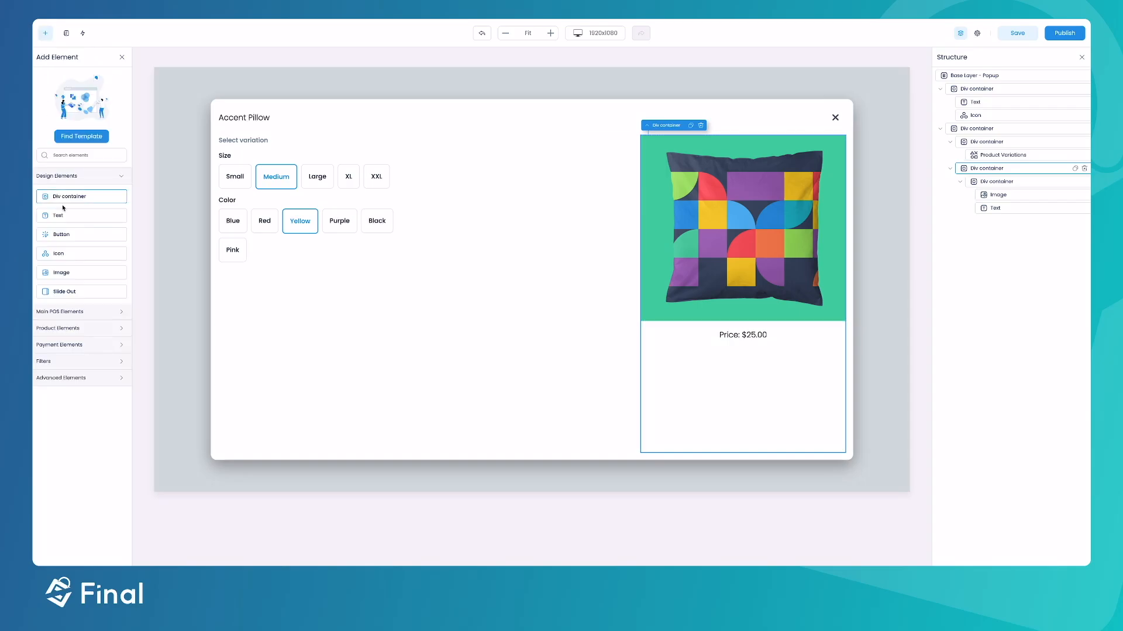
pyautogui.click(64, 240)
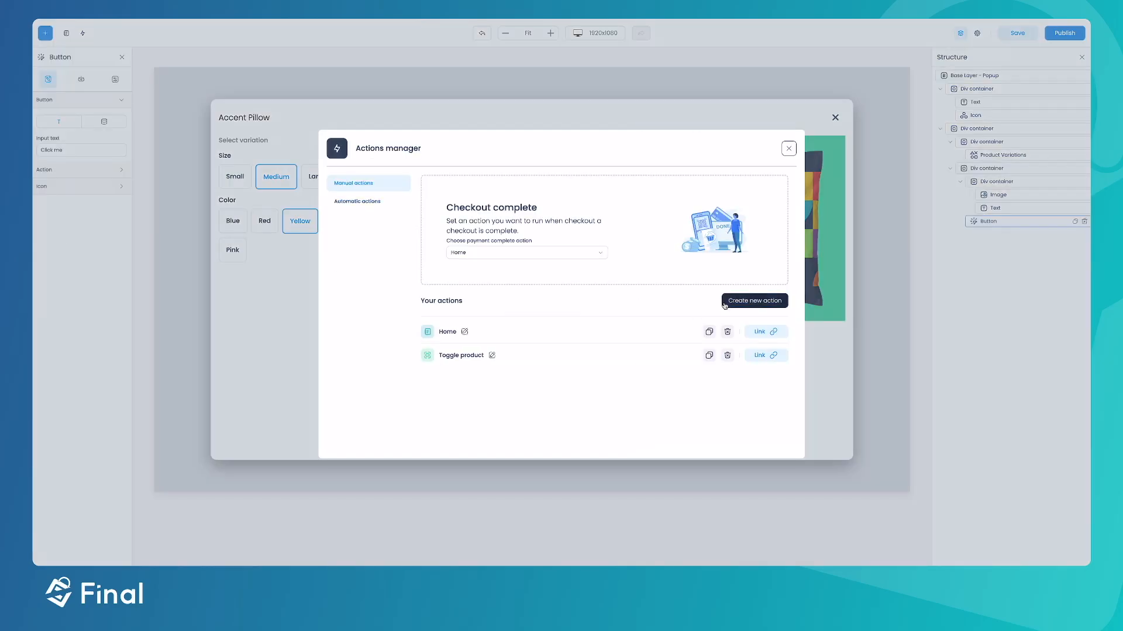
# Create and save a manual action named "Add to cart" with the Add product to cart function set to the active product.
pyautogui.click(754, 300)
pyautogui.click(603, 212)
pyautogui.write('Add to cart')
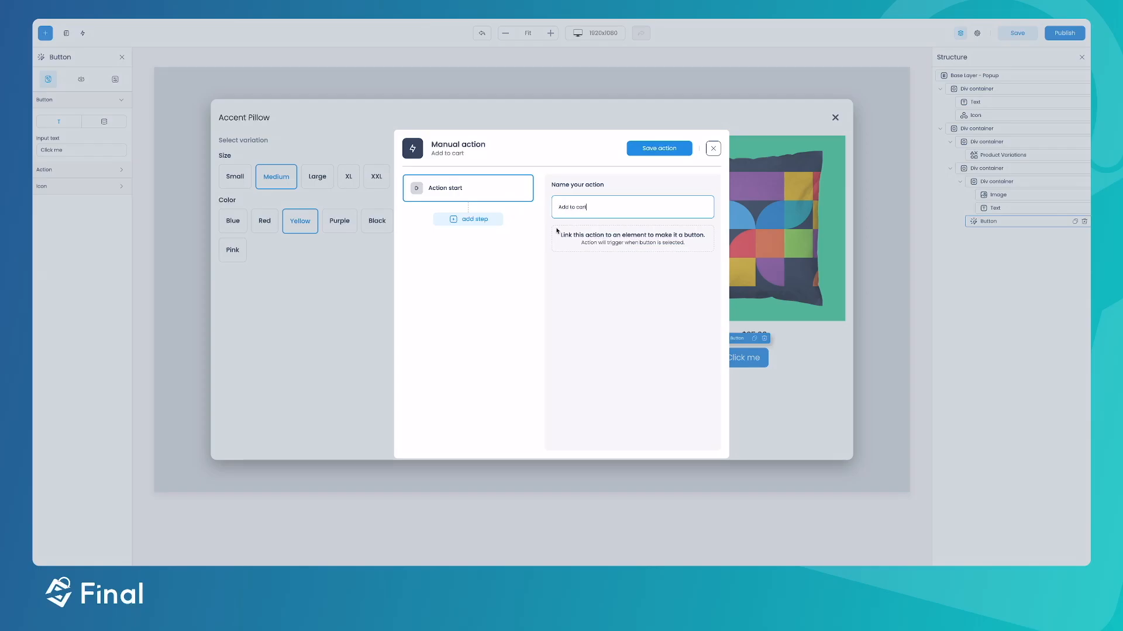
pyautogui.click(471, 219)
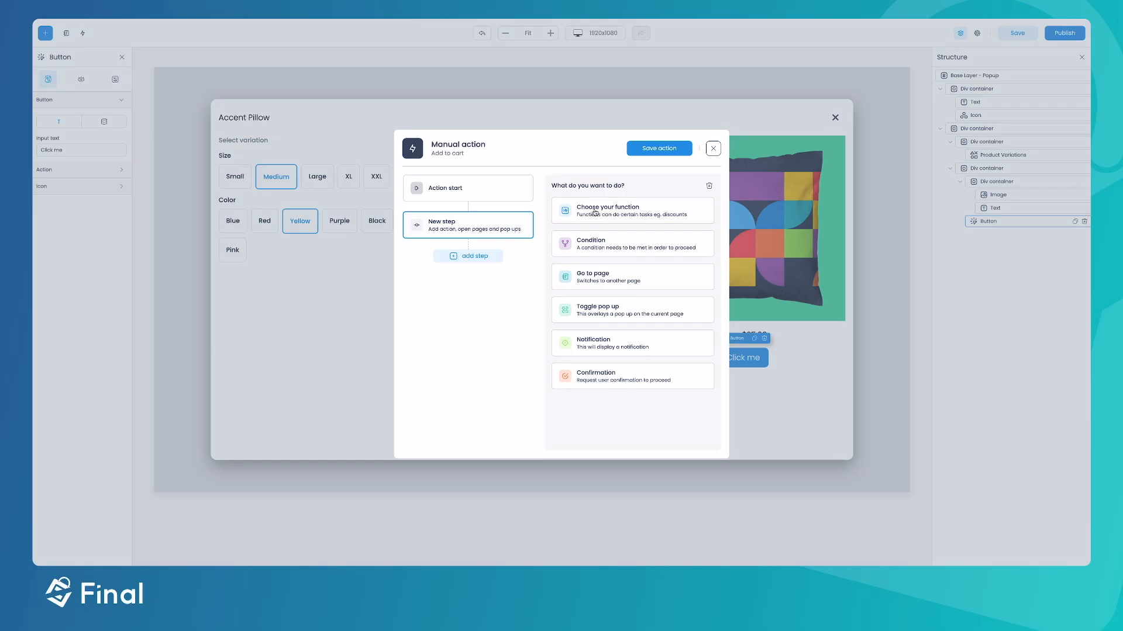
pyautogui.click(595, 213)
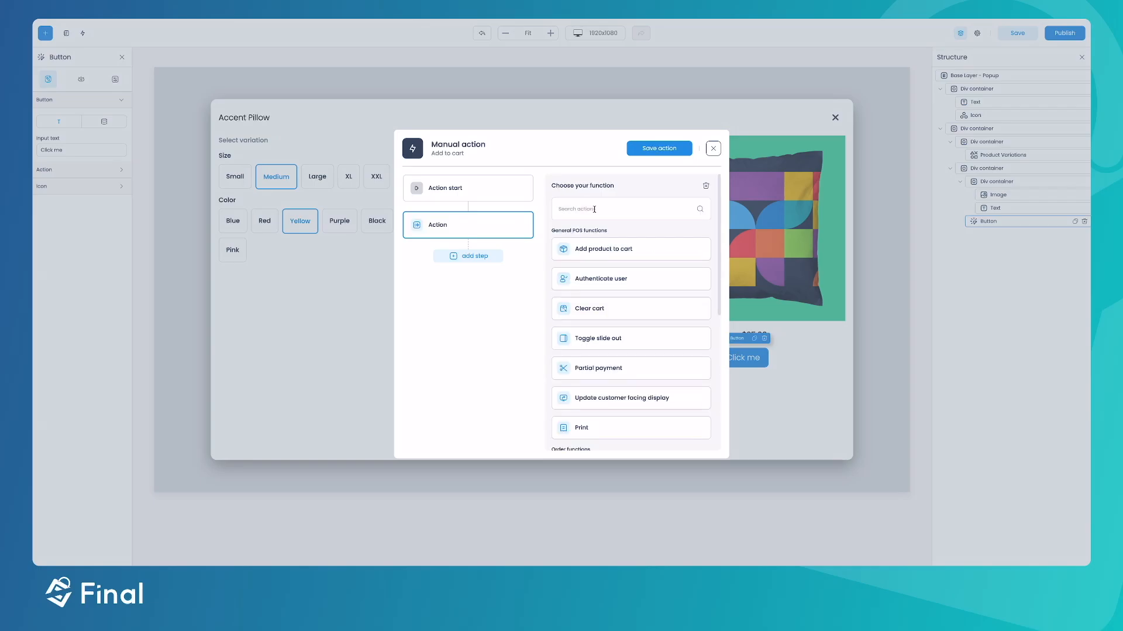
pyautogui.click(589, 250)
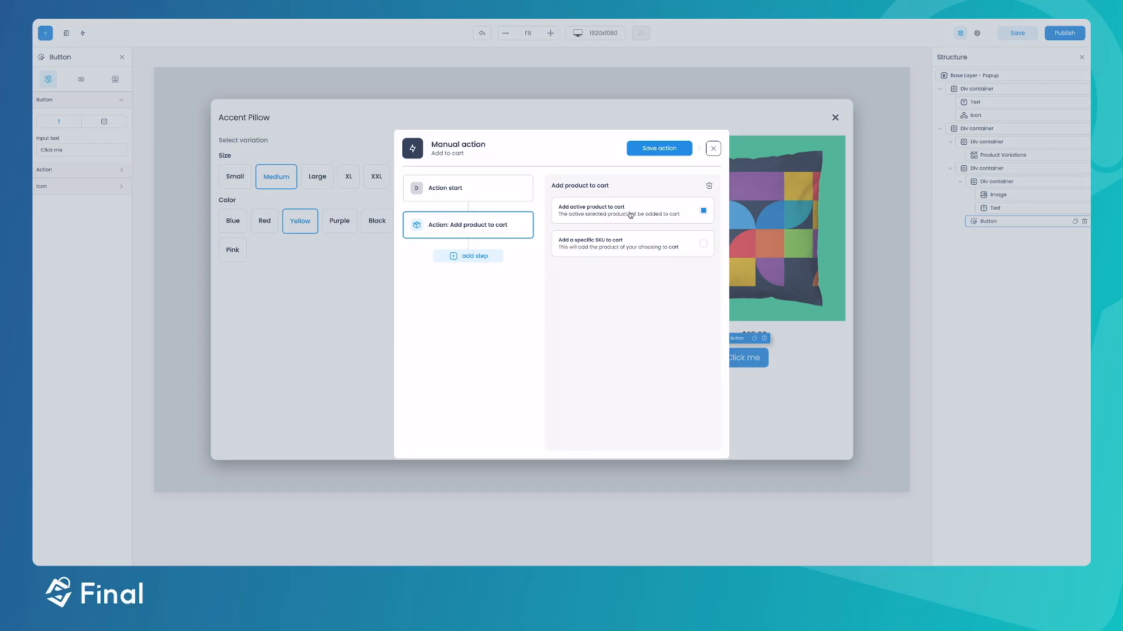
pyautogui.click(583, 248)
pyautogui.click(566, 219)
pyautogui.click(653, 149)
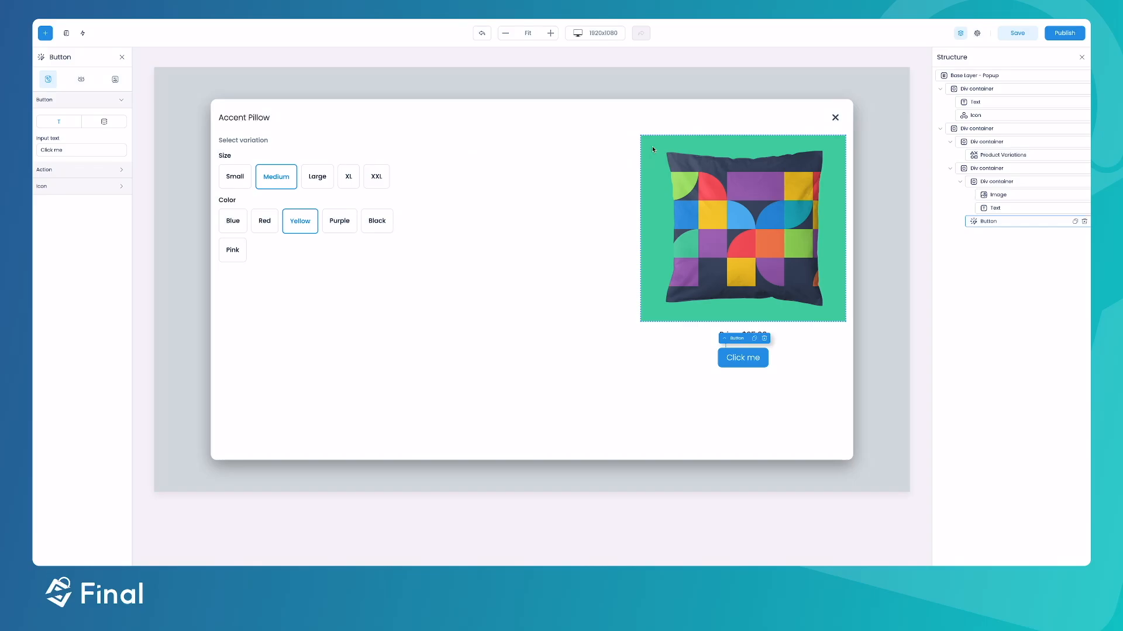
# Change the new button's text to "Add to cart" and set its width to Fill.
pyautogui.tripleClick(87, 150)
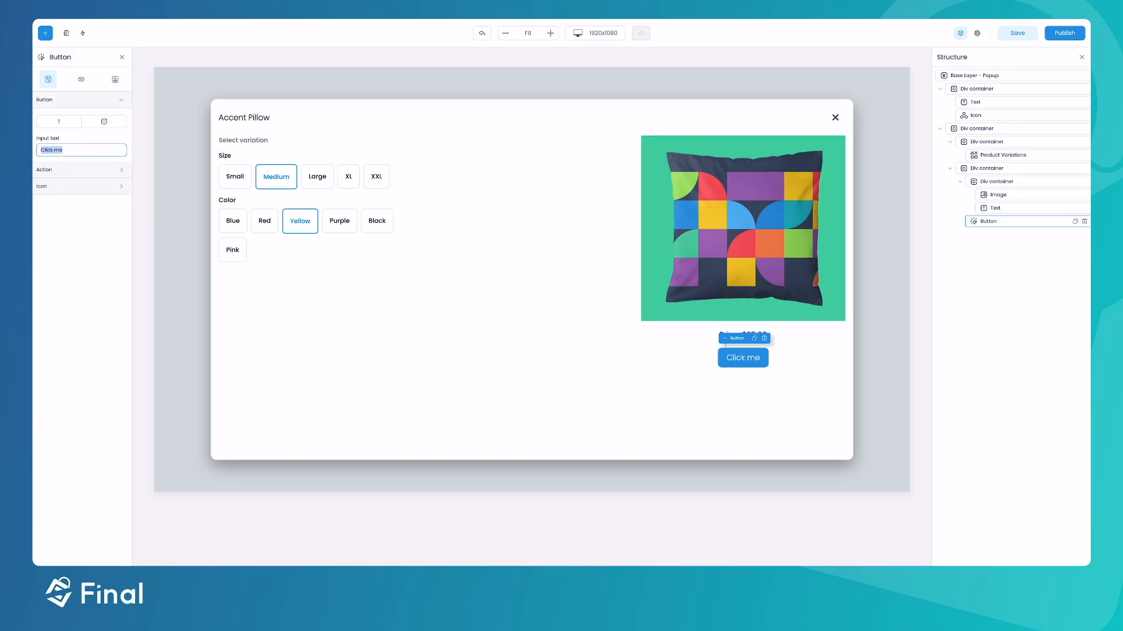
pyautogui.write('Add to cart')
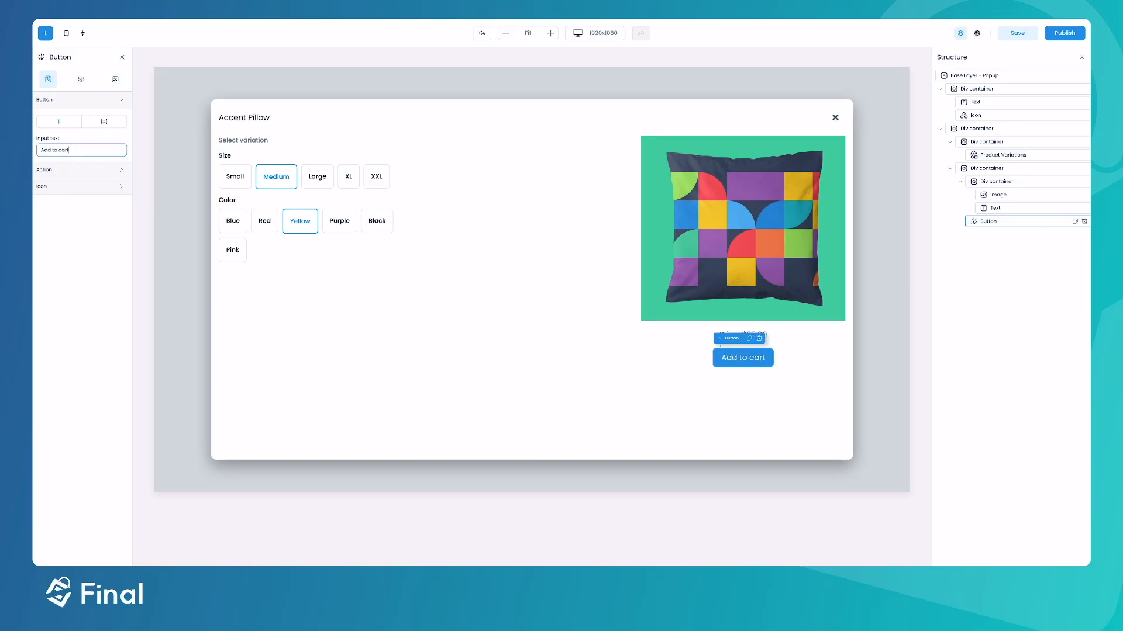
pyautogui.click(82, 79)
pyautogui.click(42, 211)
pyautogui.click(50, 269)
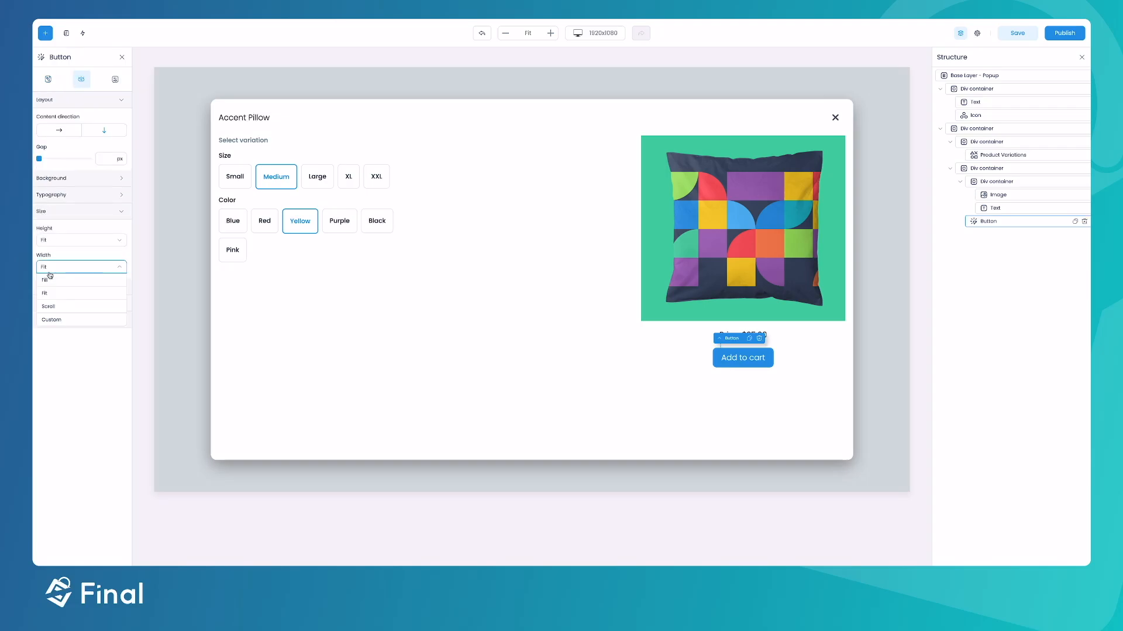
pyautogui.click(47, 281)
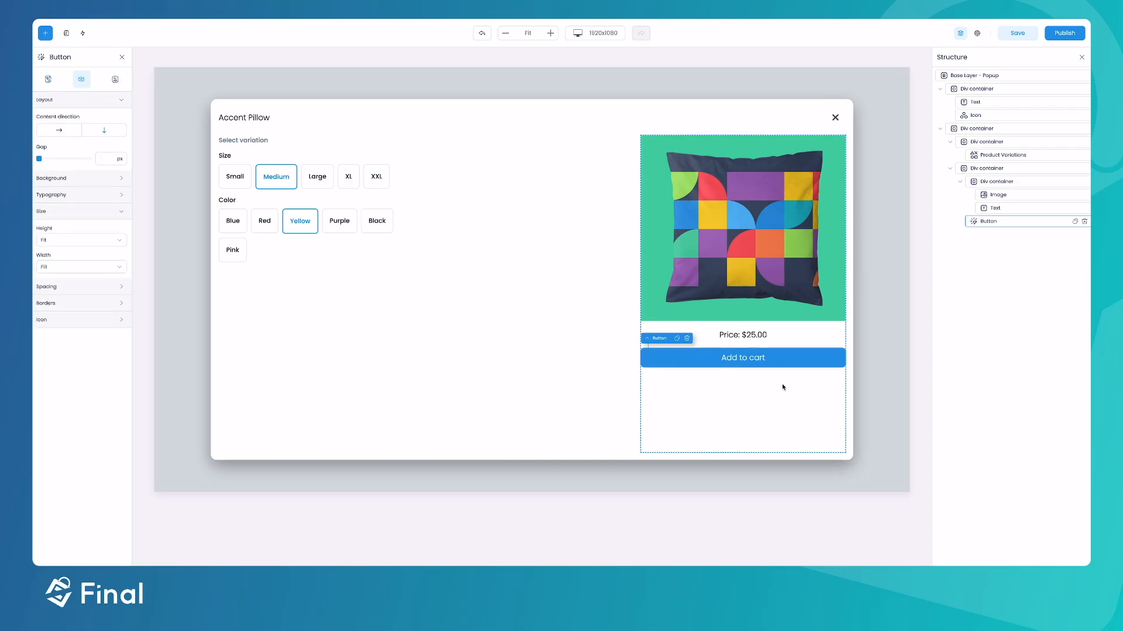
# Spread the right body container's content vertically so that the Add to cart button sits at the container's bottom edge.
pyautogui.click(847, 210)
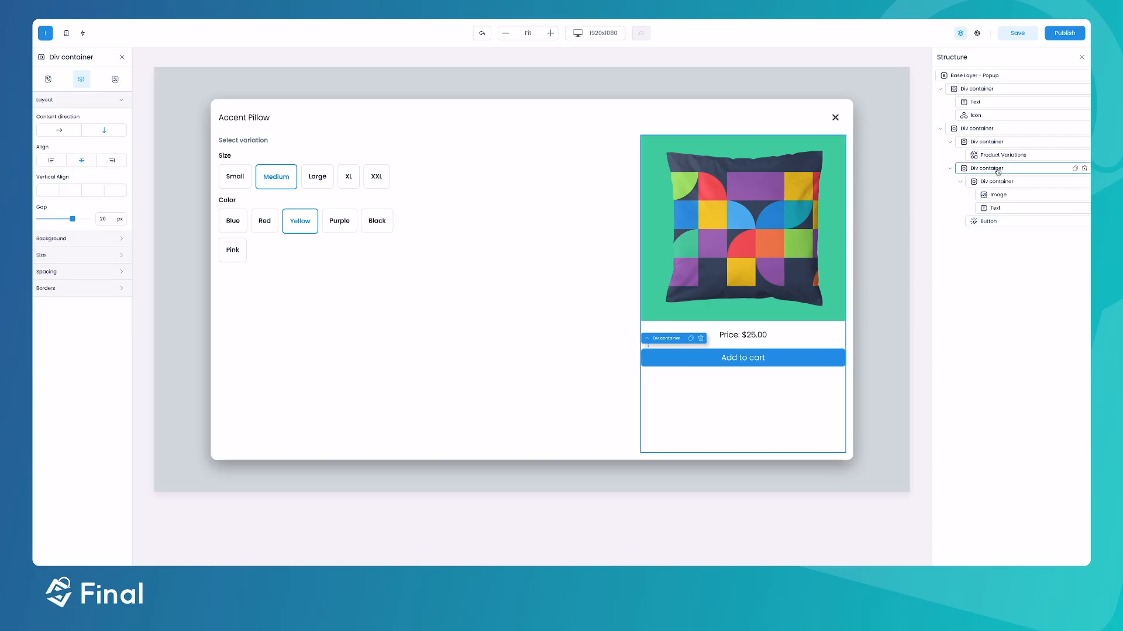
pyautogui.click(80, 79)
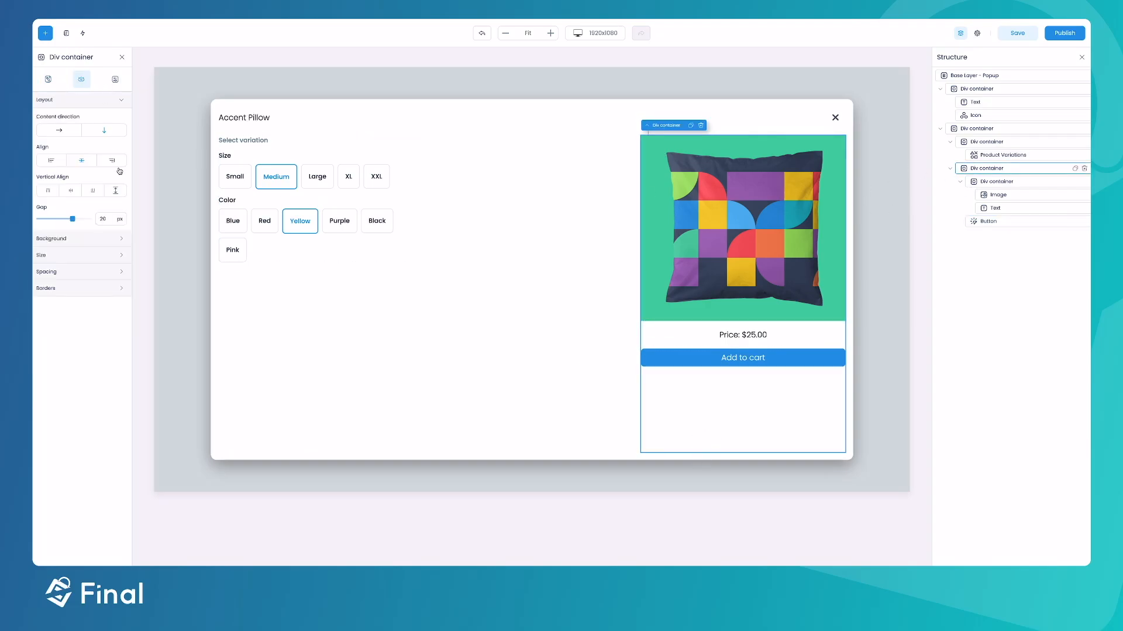
pyautogui.click(117, 191)
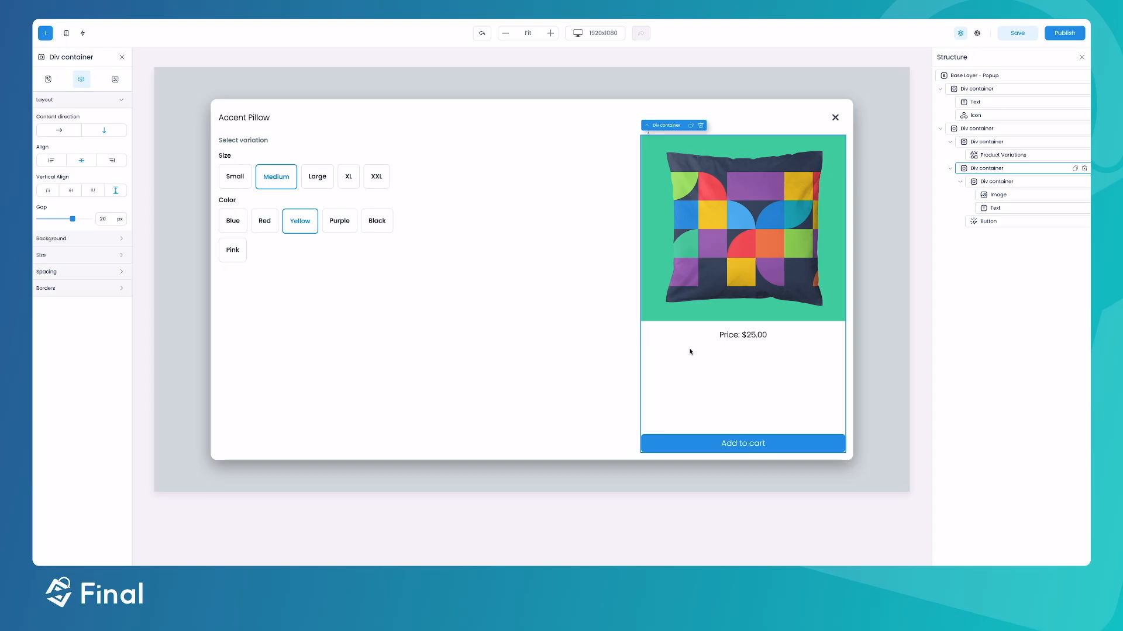
# Round the product image's top-right and bottom-left corners with a 48 px border radius.
pyautogui.click(744, 260)
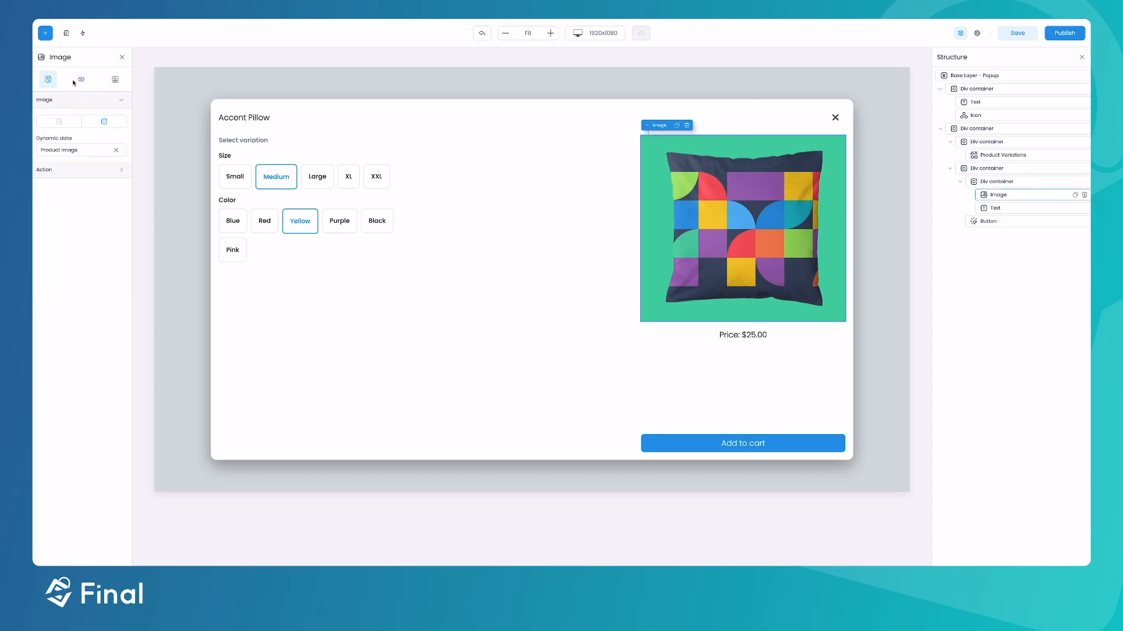
pyautogui.click(50, 250)
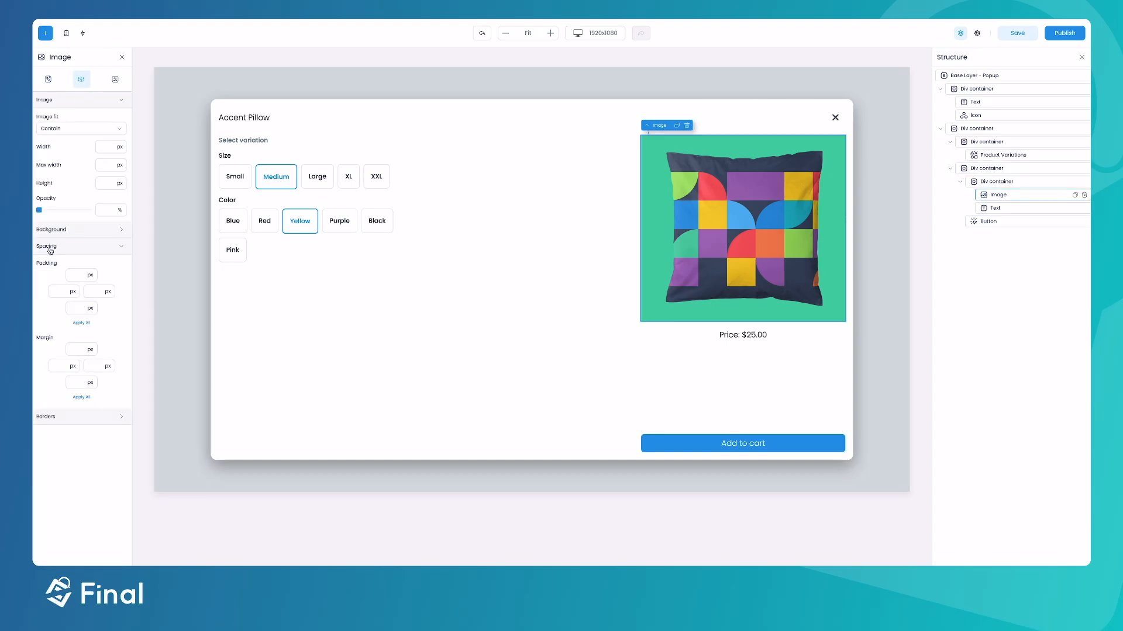
pyautogui.click(50, 250)
pyautogui.click(61, 267)
pyautogui.click(106, 292)
pyautogui.write('48')
pyautogui.click(59, 312)
pyautogui.write('48')
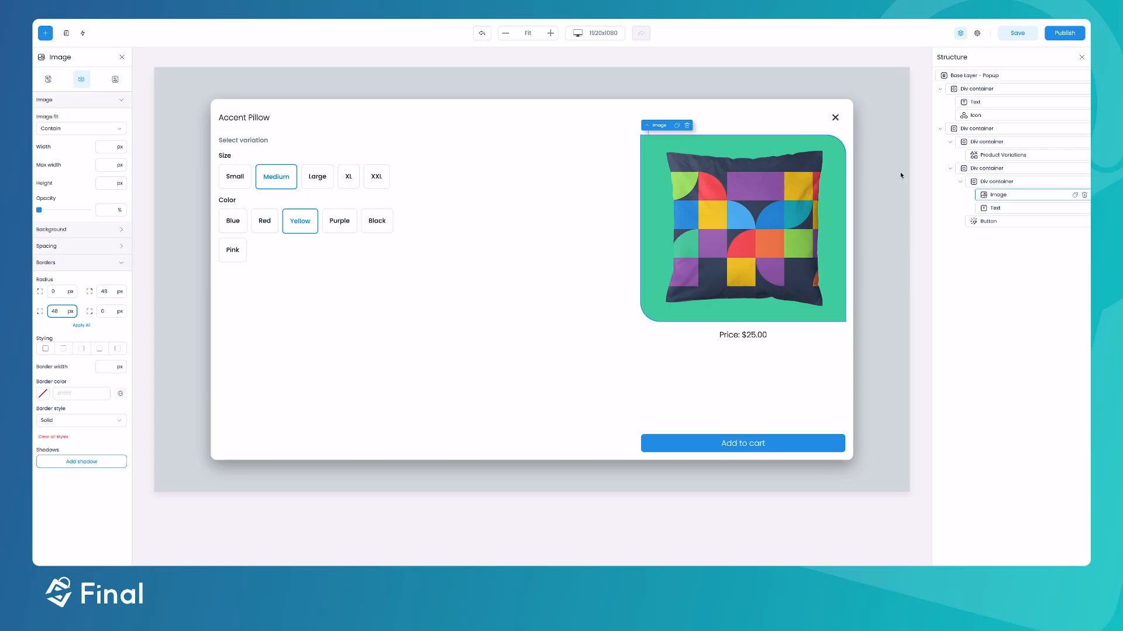
# Save the build and switch from the Product pop-up to the main point-of-sale page.
pyautogui.click(1018, 33)
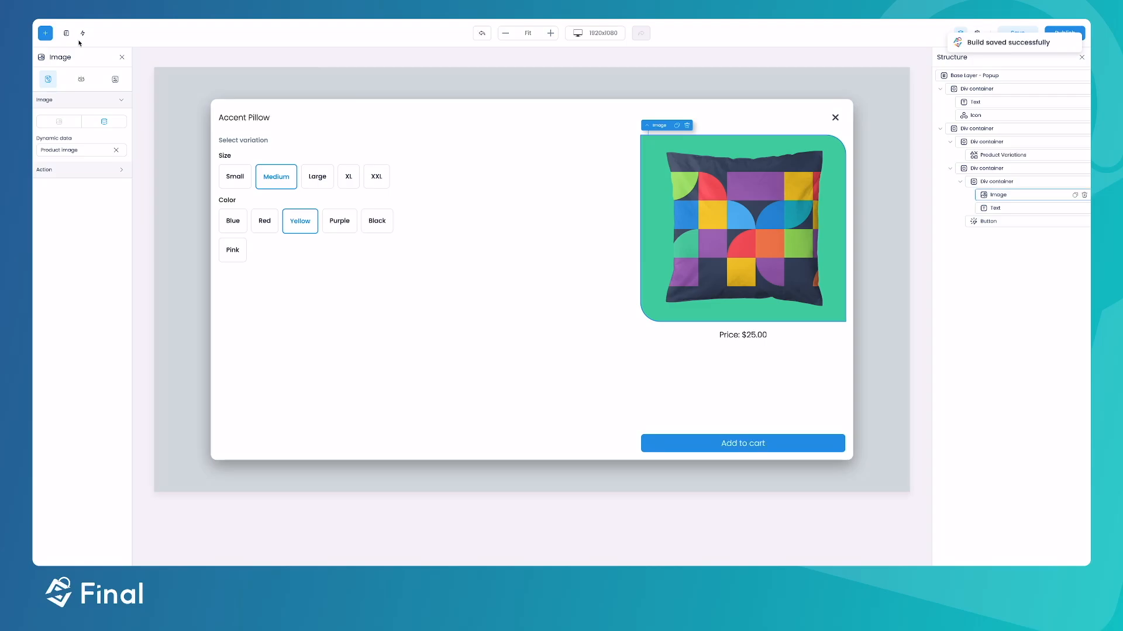
pyautogui.click(67, 34)
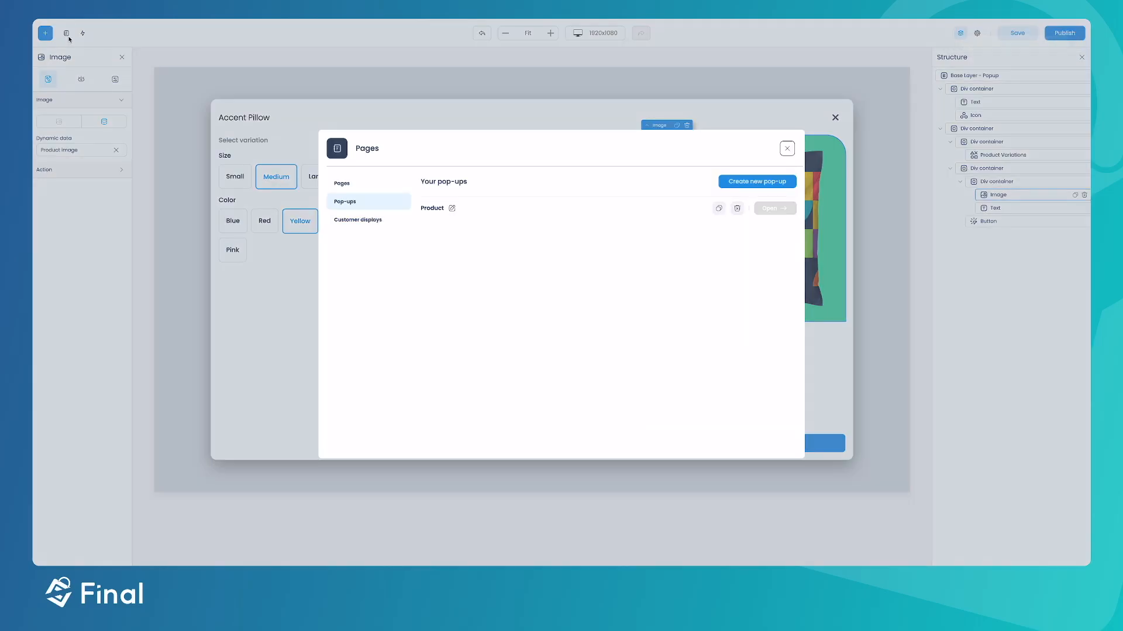
pyautogui.click(367, 186)
pyautogui.click(766, 315)
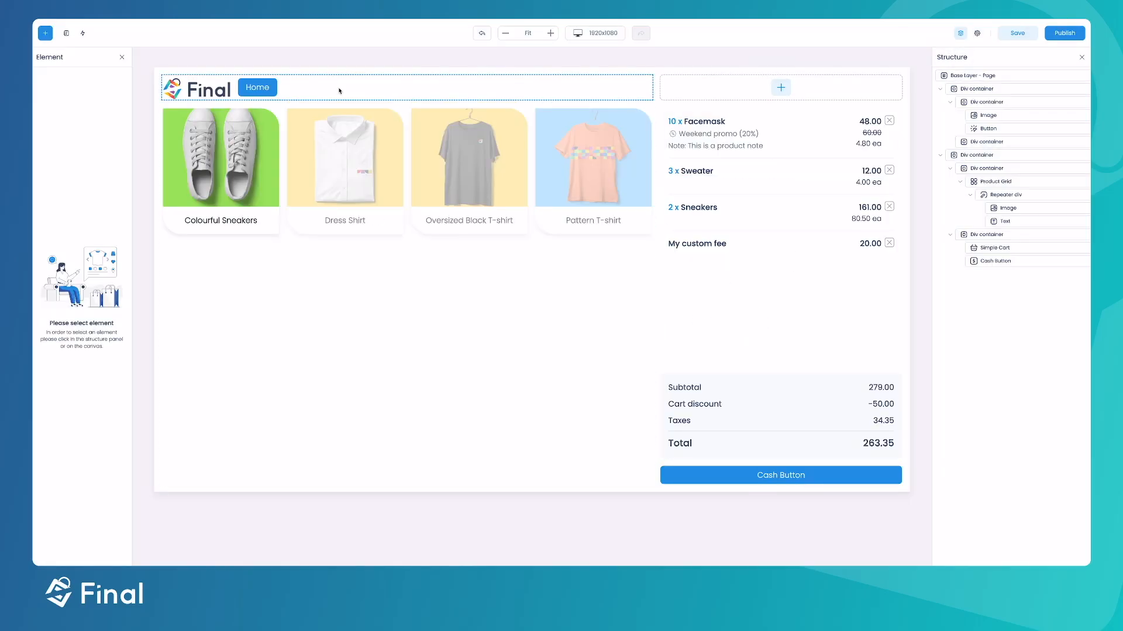
# Set the Product Grid to show 3 items per row.
pyautogui.click(350, 283)
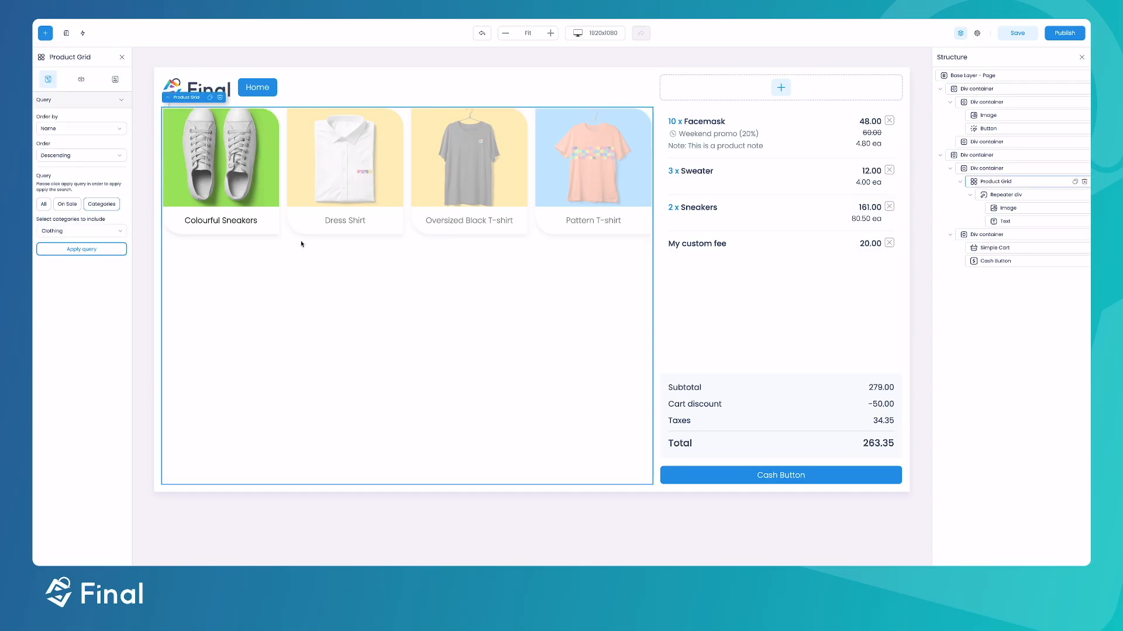
pyautogui.click(80, 80)
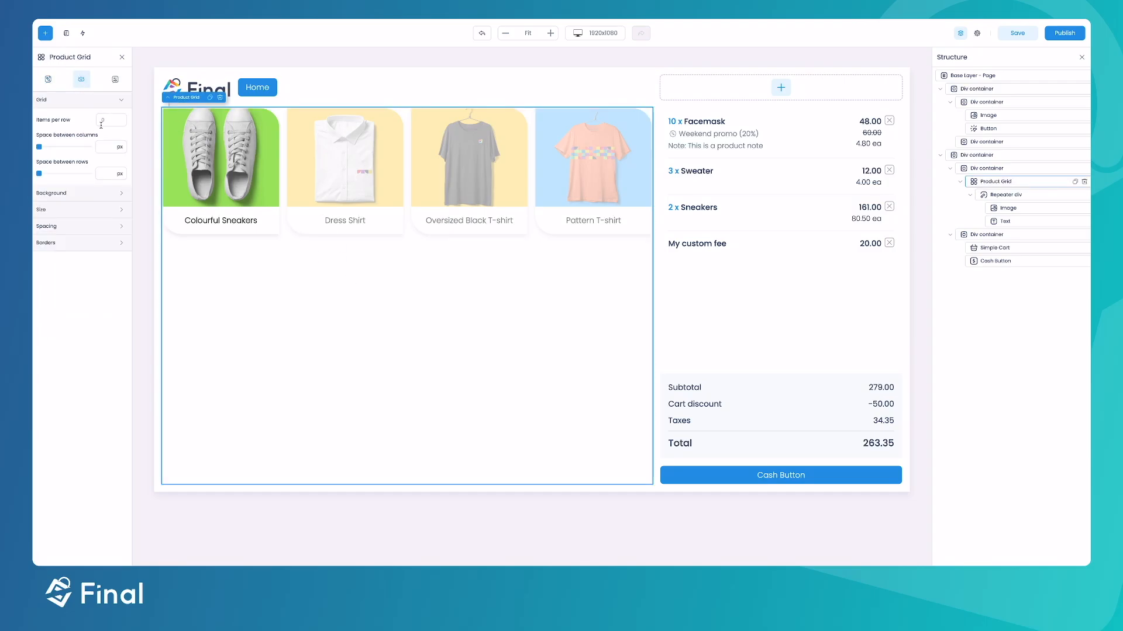
pyautogui.click(78, 118)
pyautogui.write('3')
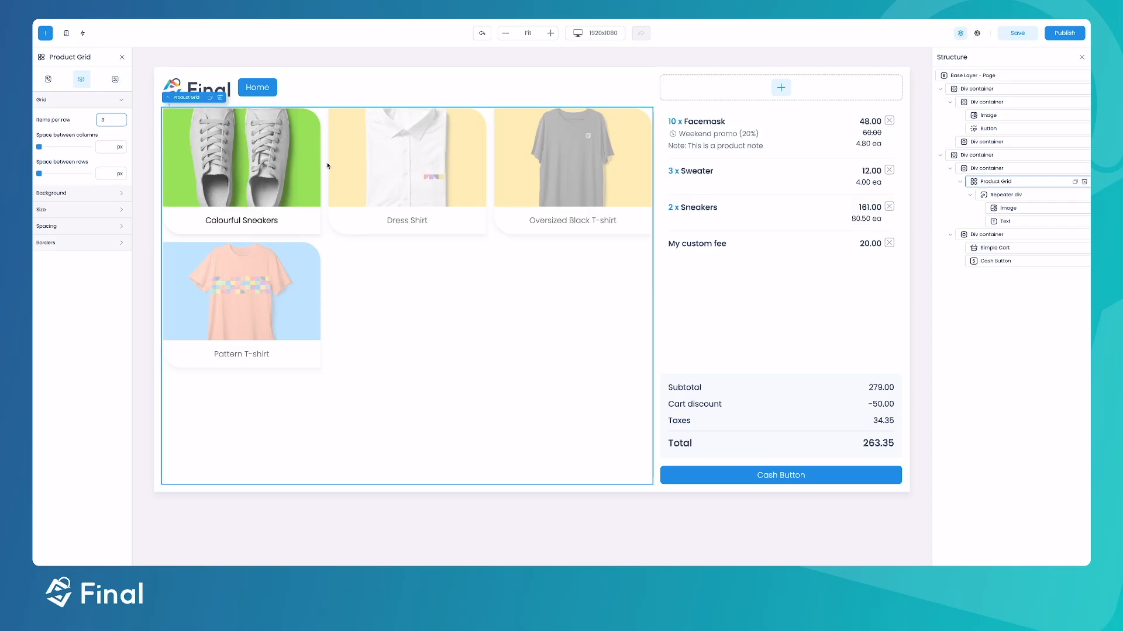
pyautogui.click(48, 81)
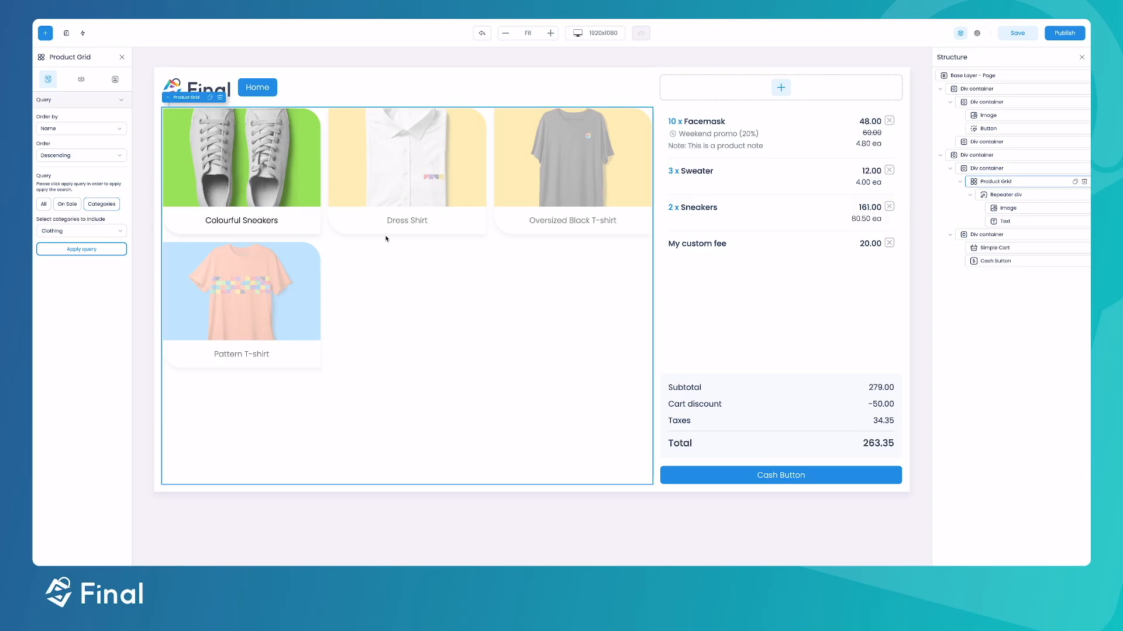
# Link the Toggle product action to the Repeater div of the product grid.
pyautogui.click(1001, 198)
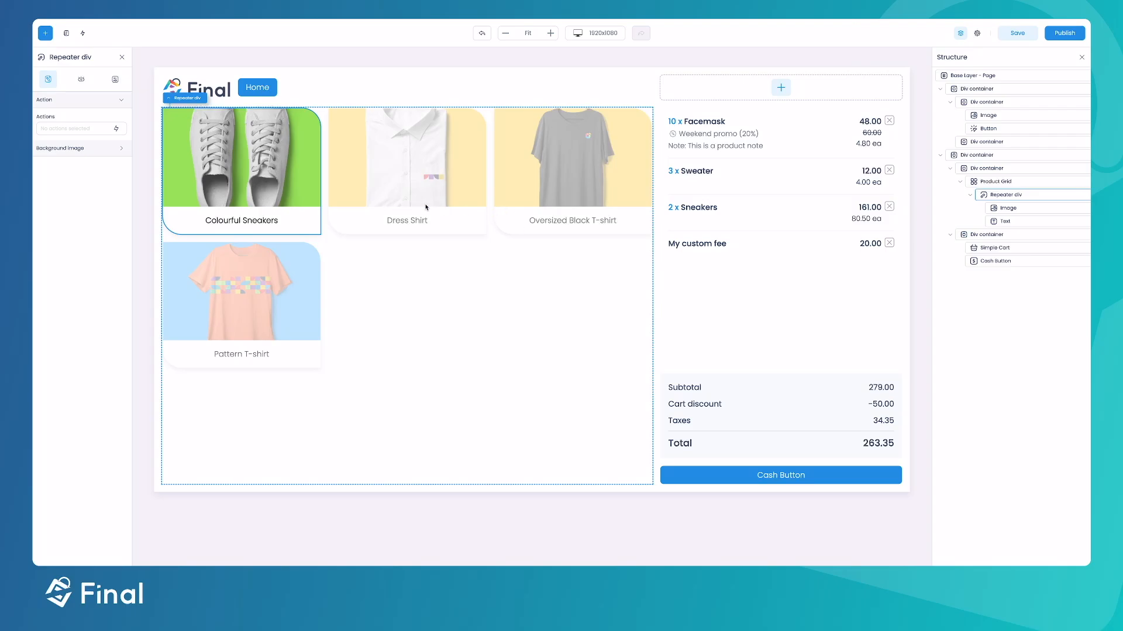
pyautogui.click(116, 129)
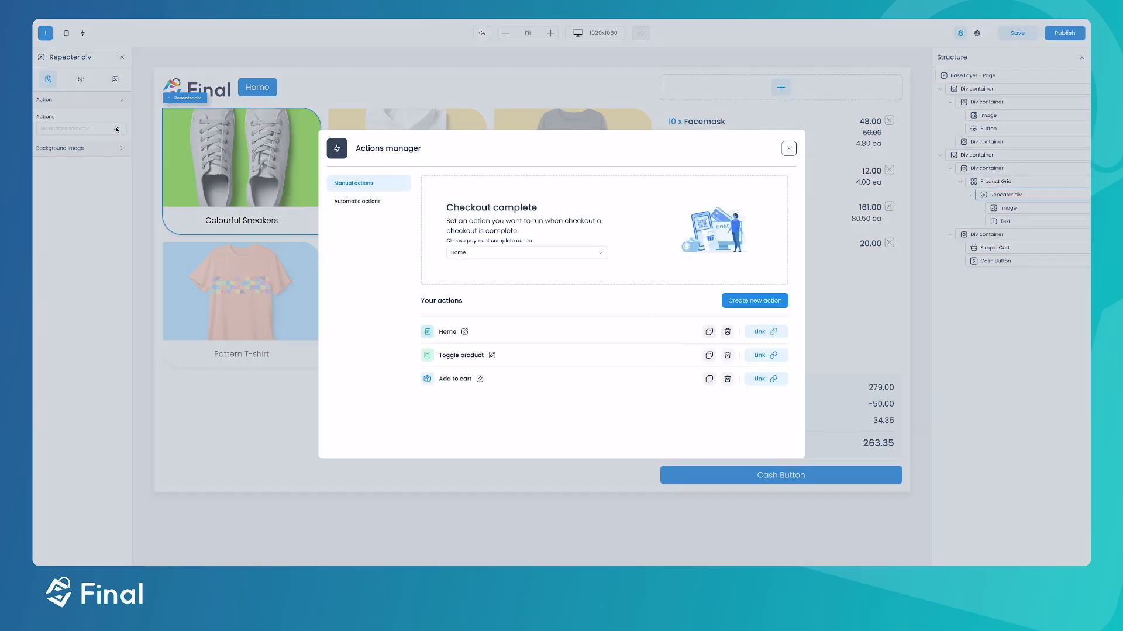
pyautogui.click(773, 356)
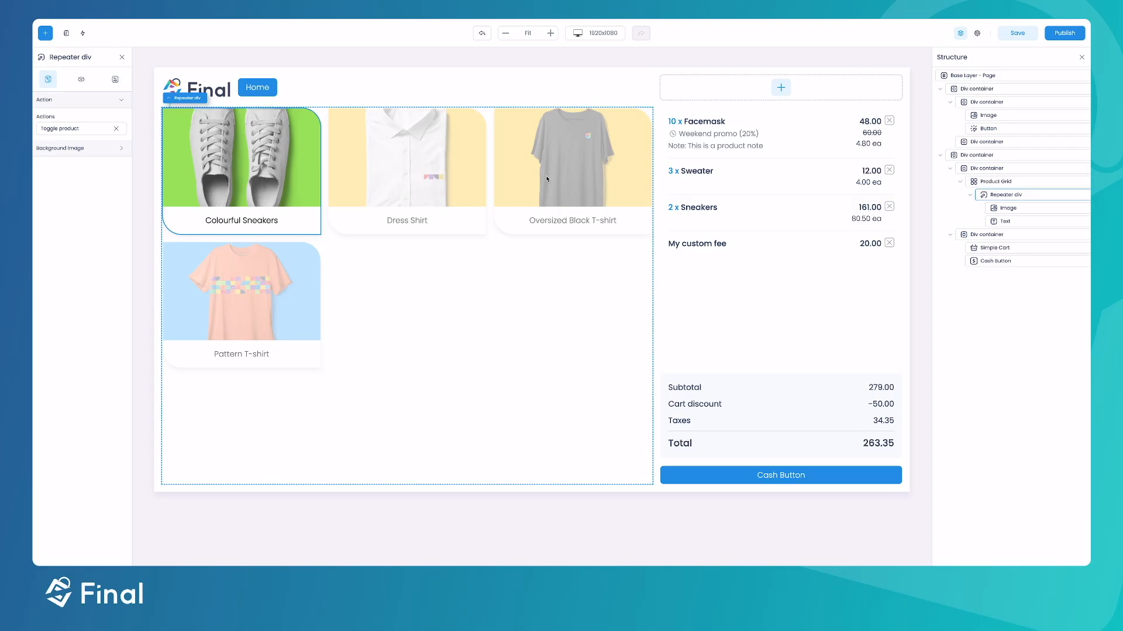
# Create a new page named "Checkout page" using the Header and body layout.
pyautogui.click(66, 33)
pyautogui.click(737, 289)
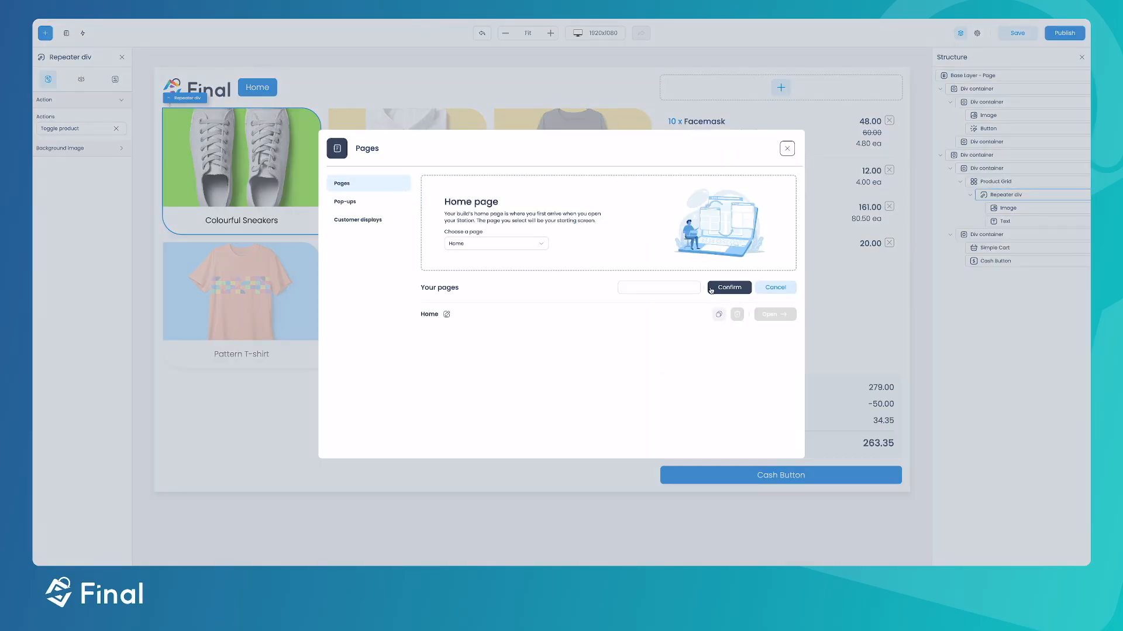
pyautogui.click(661, 284)
pyautogui.write('Checkou')
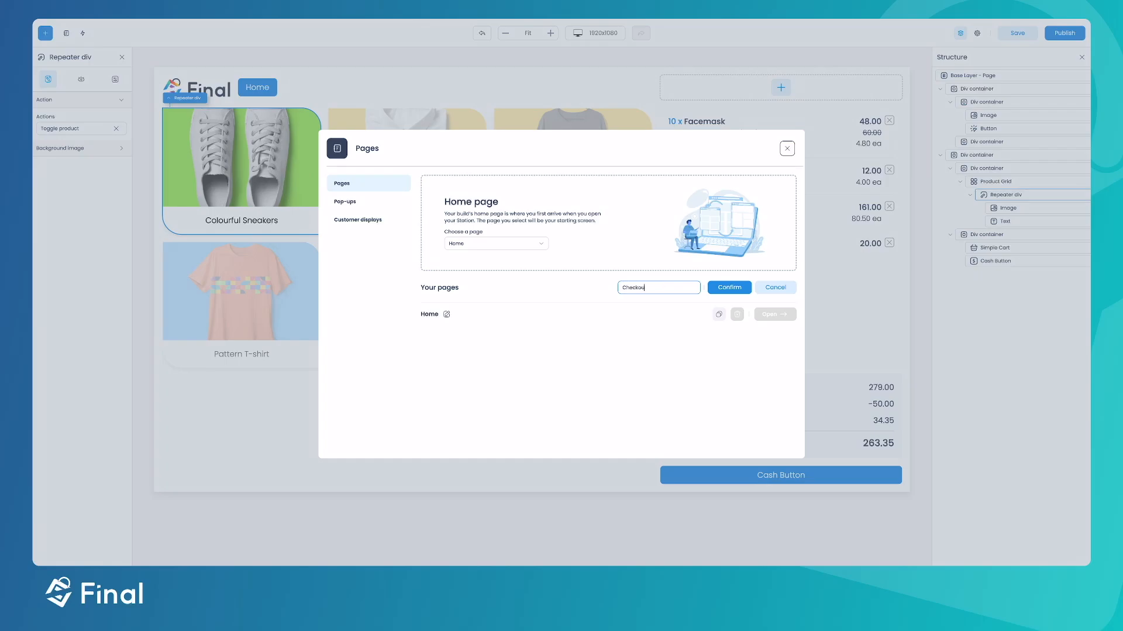
pyautogui.write('t page')
pyautogui.click(720, 286)
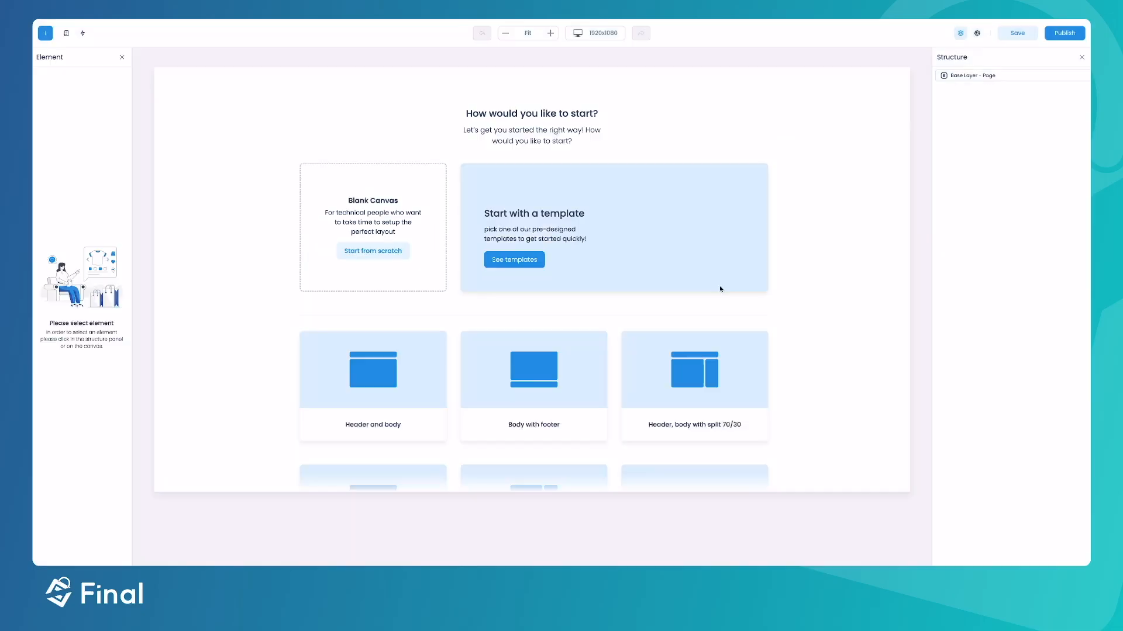
pyautogui.click(388, 377)
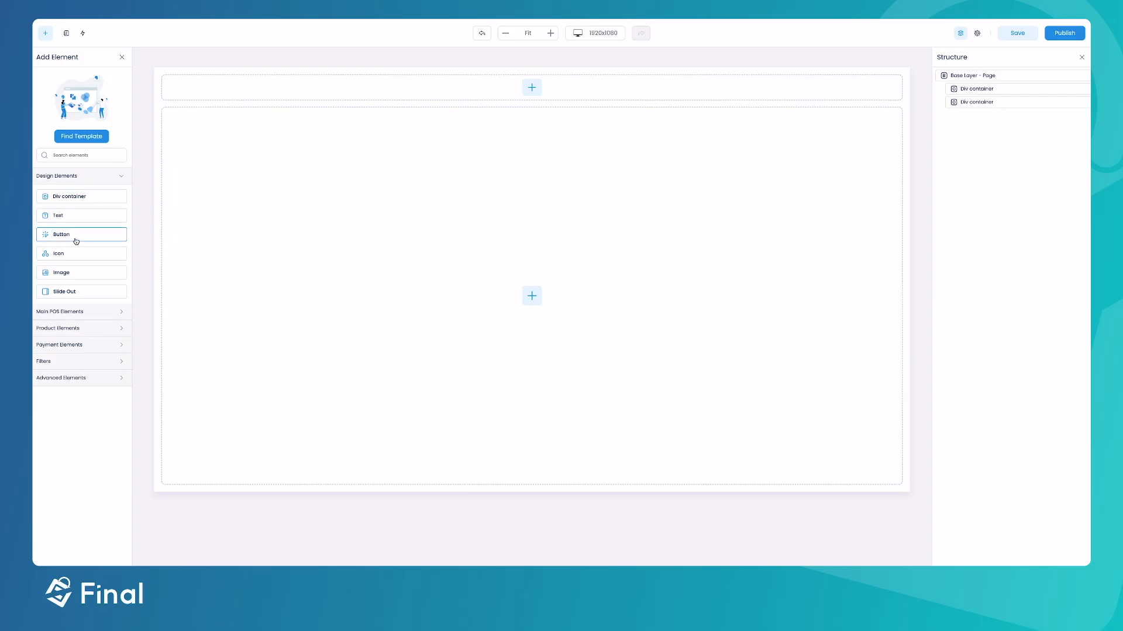
# Place an image element showing the Final logo horizontally centred in the header container.
pyautogui.moveTo(64, 273); pyautogui.dragTo(586, 87)
pyautogui.click(391, 97)
pyautogui.click(81, 79)
pyautogui.click(71, 161)
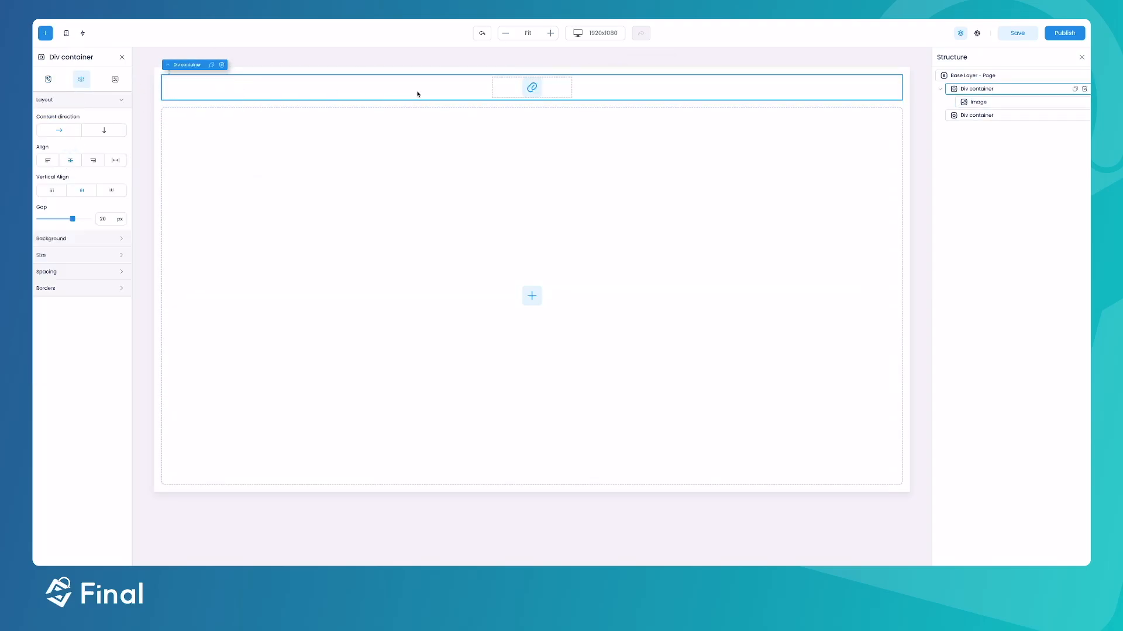
pyautogui.doubleClick(531, 87)
pyautogui.click(632, 385)
# Add a text element reading "Checkout complete" to the body container.
pyautogui.click(494, 269)
pyautogui.click(45, 32)
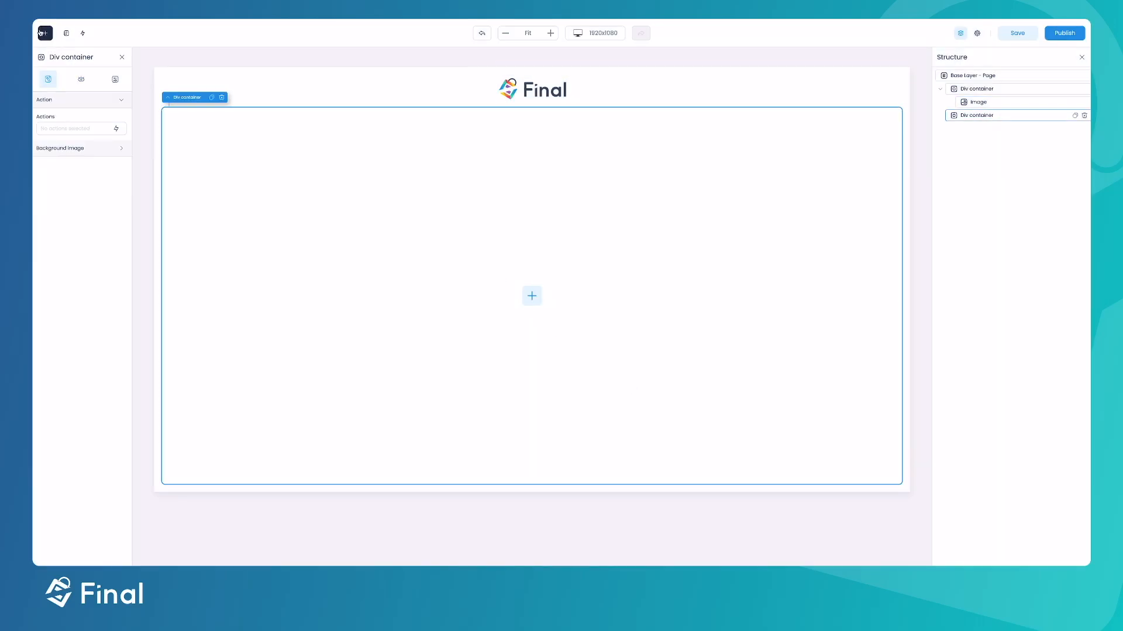
pyautogui.moveTo(99, 214); pyautogui.dragTo(562, 336)
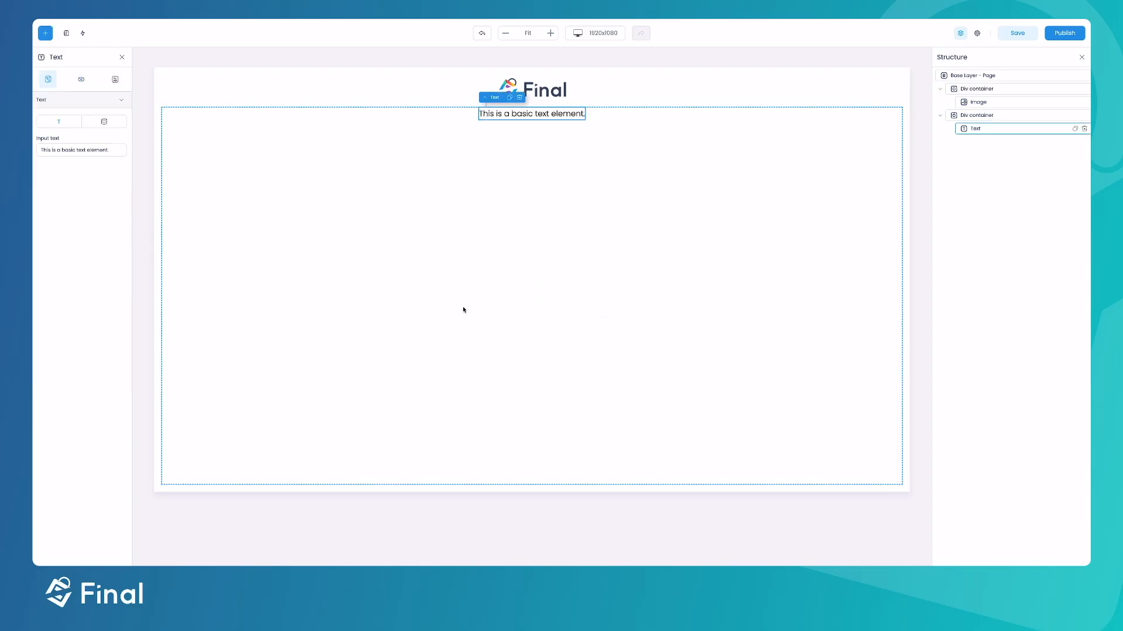
pyautogui.tripleClick(91, 150)
pyautogui.write('Che')
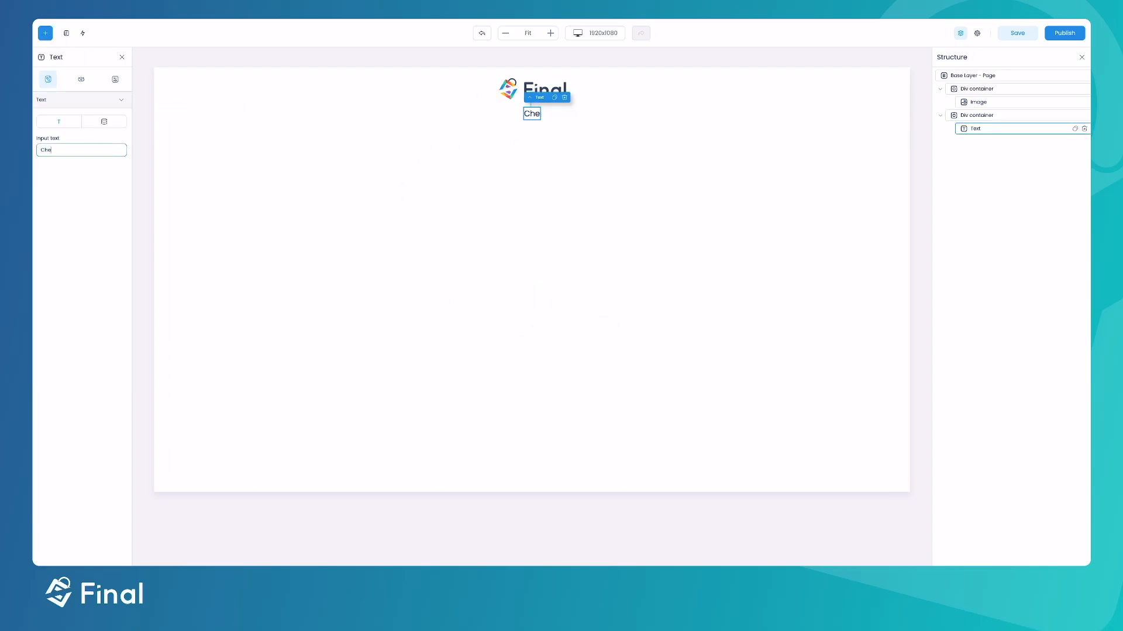
pyautogui.write('ckout complete')
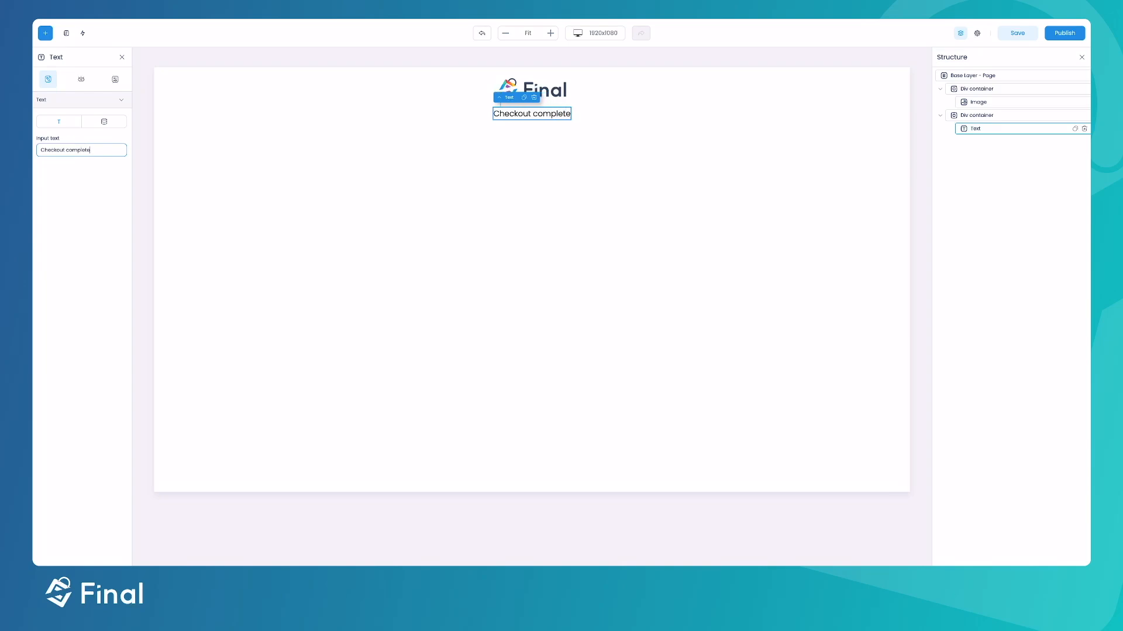
# Centre the content of the body container vertically.
pyautogui.click(384, 201)
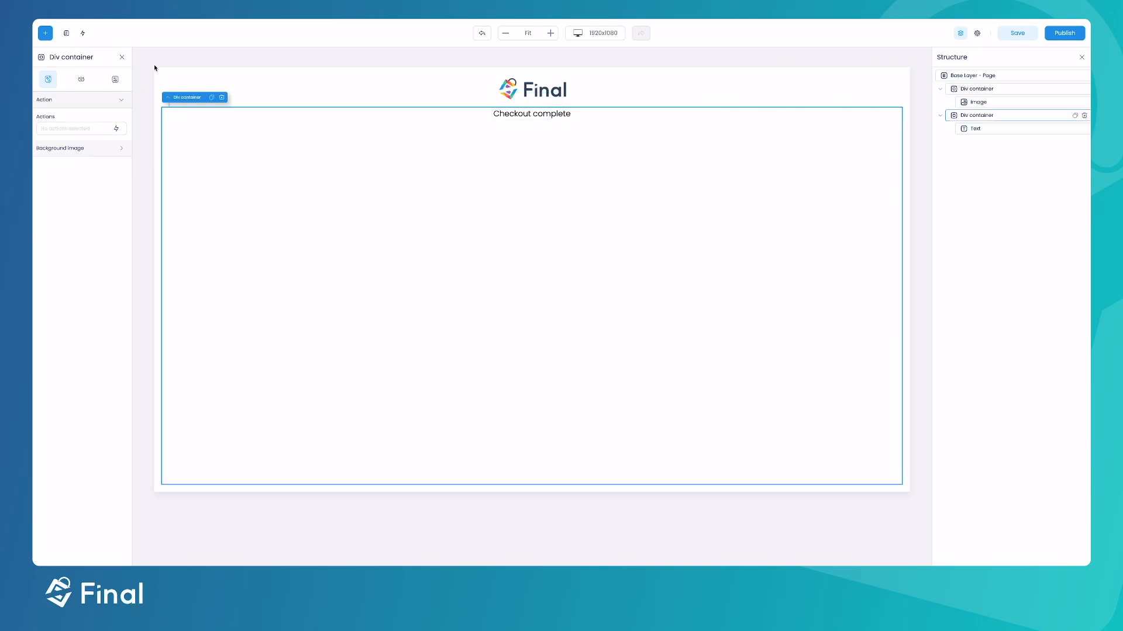
pyautogui.click(67, 34)
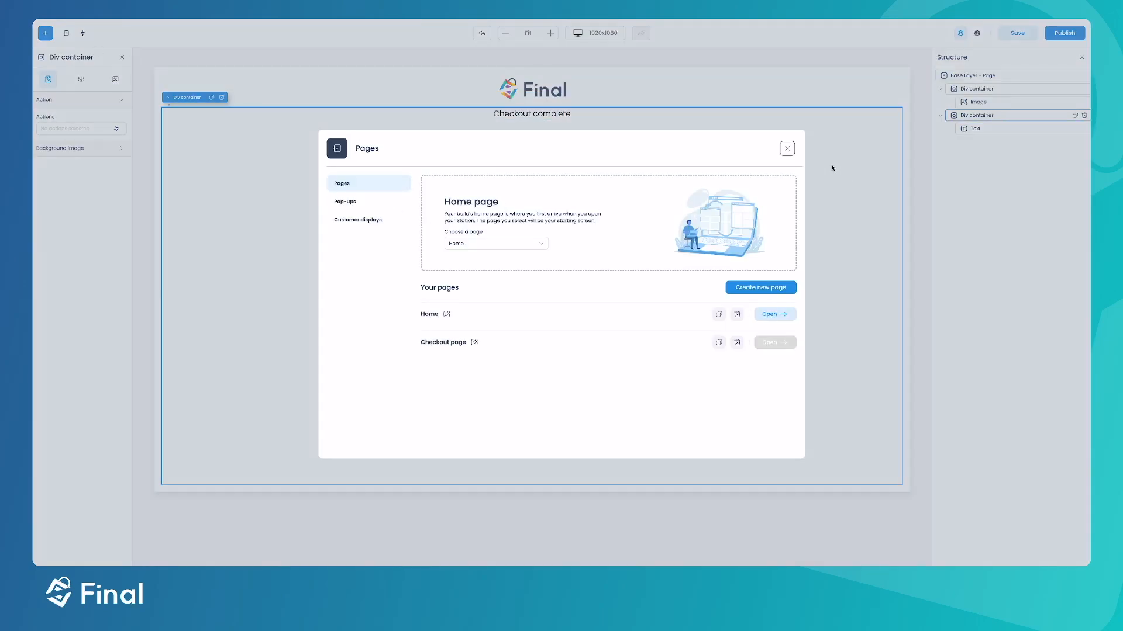
pyautogui.click(787, 149)
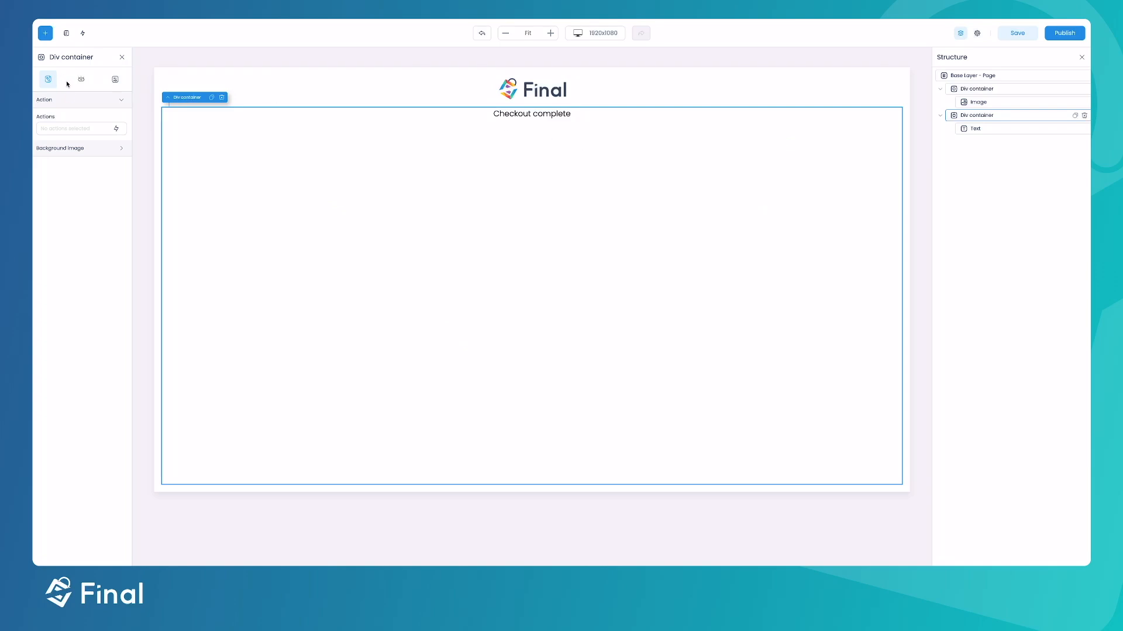
pyautogui.click(82, 78)
pyautogui.click(72, 191)
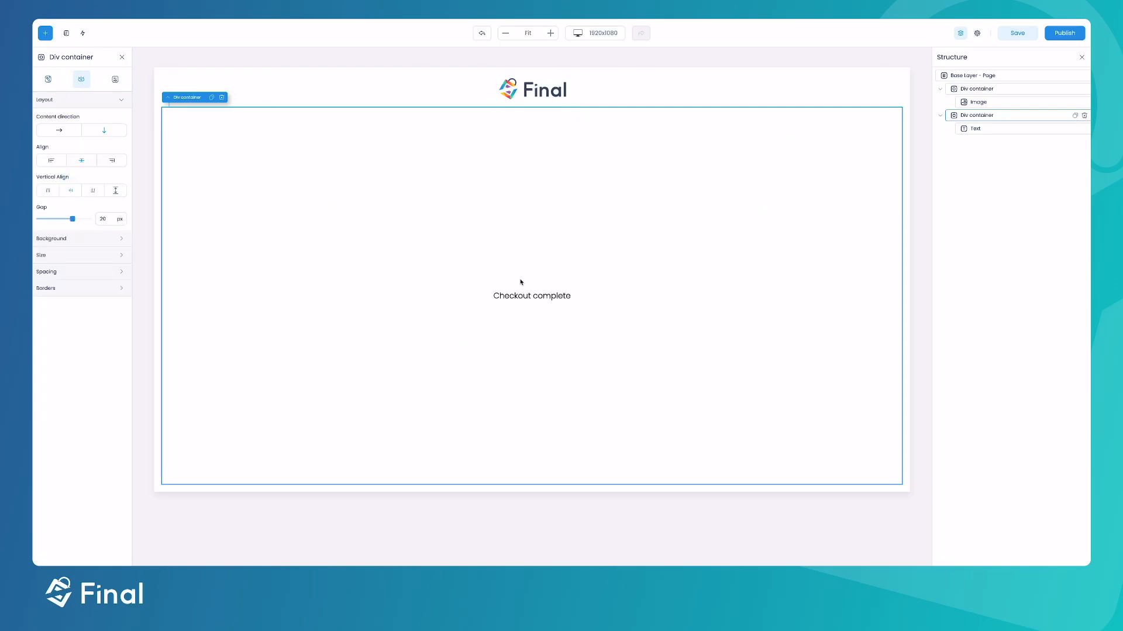
# Set the font size of the "Checkout complete" text to 30 px.
pyautogui.click(532, 297)
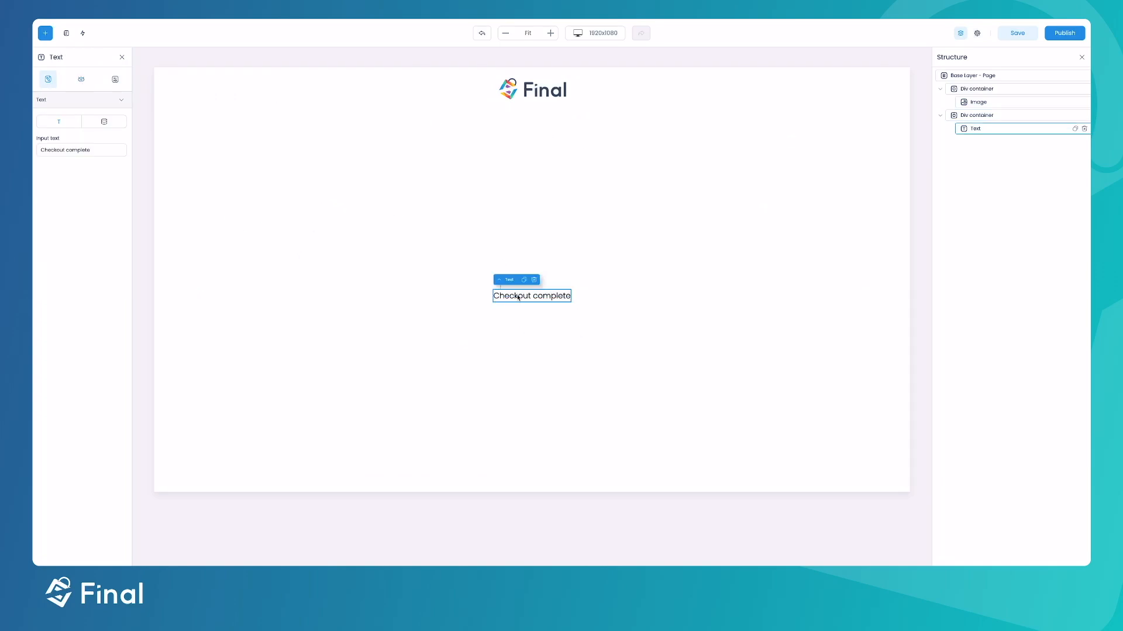
pyautogui.click(82, 79)
pyautogui.click(58, 117)
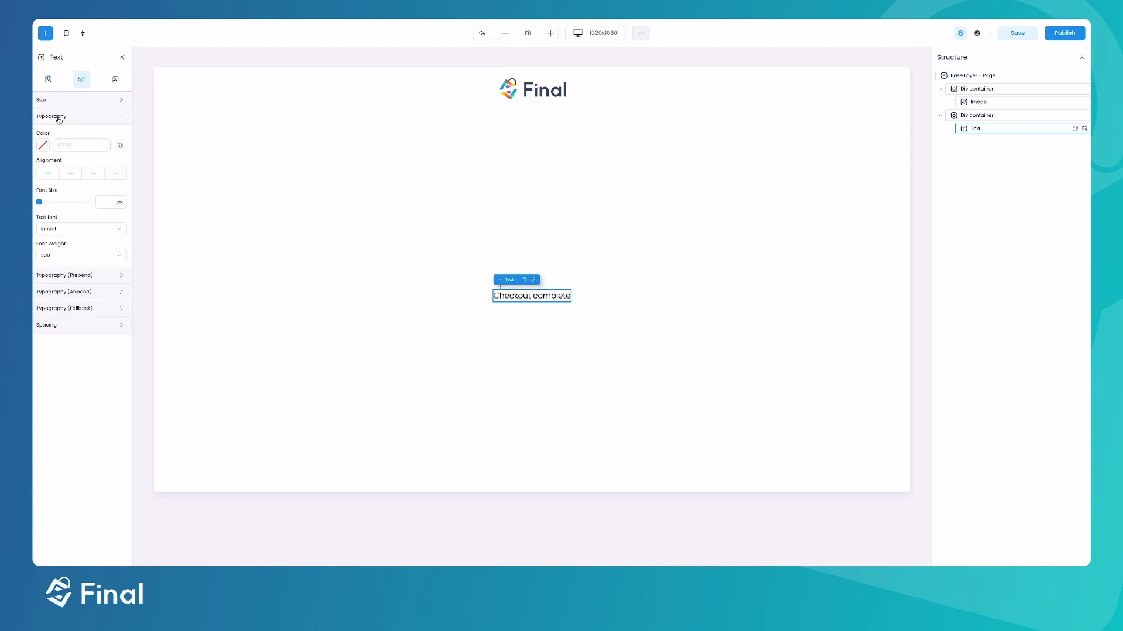
pyautogui.moveTo(41, 202); pyautogui.dragTo(69, 203)
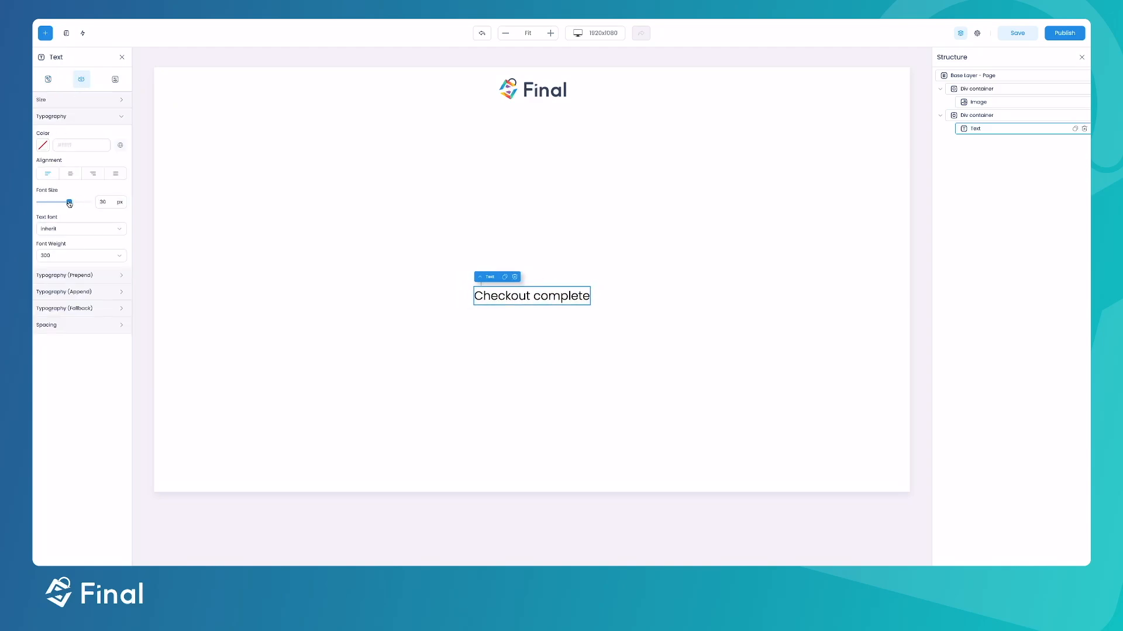
pyautogui.click(45, 85)
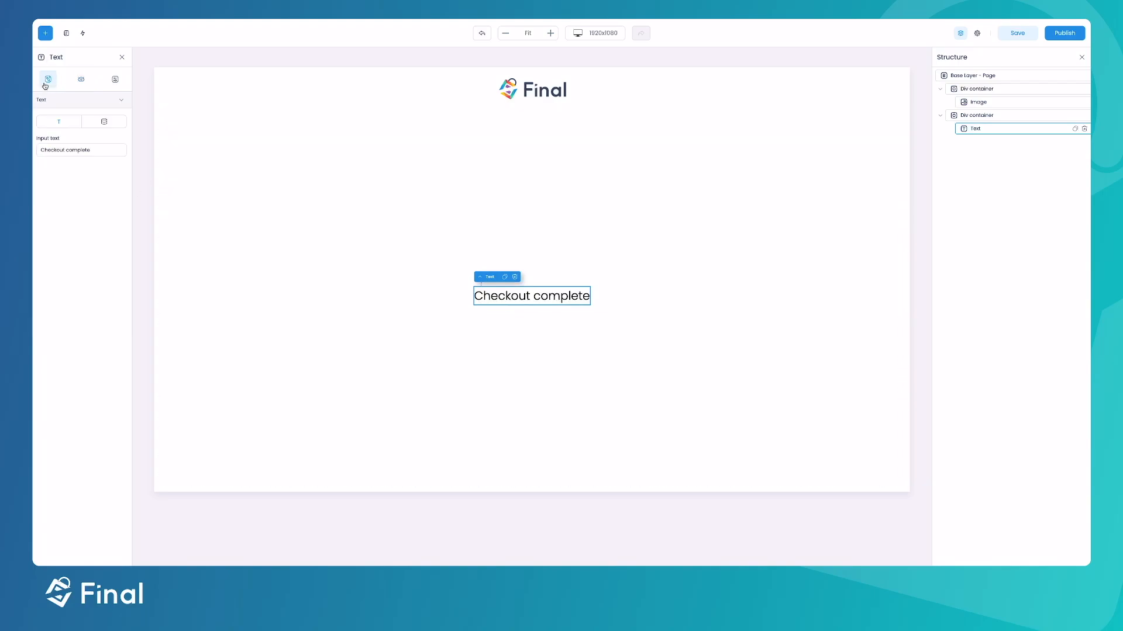
# Add a button below the "Checkout complete" text and link it to the Home action.
pyautogui.click(46, 36)
pyautogui.moveTo(81, 240); pyautogui.dragTo(469, 345)
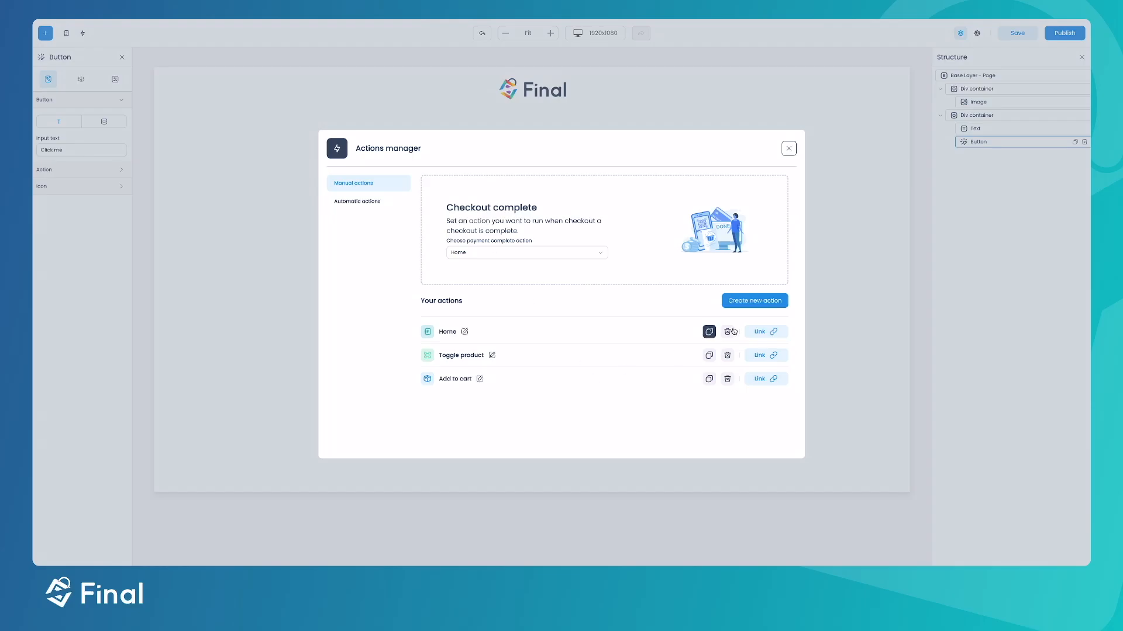
pyautogui.click(762, 331)
# Change the label of the new button to "Home".
pyautogui.tripleClick(51, 149)
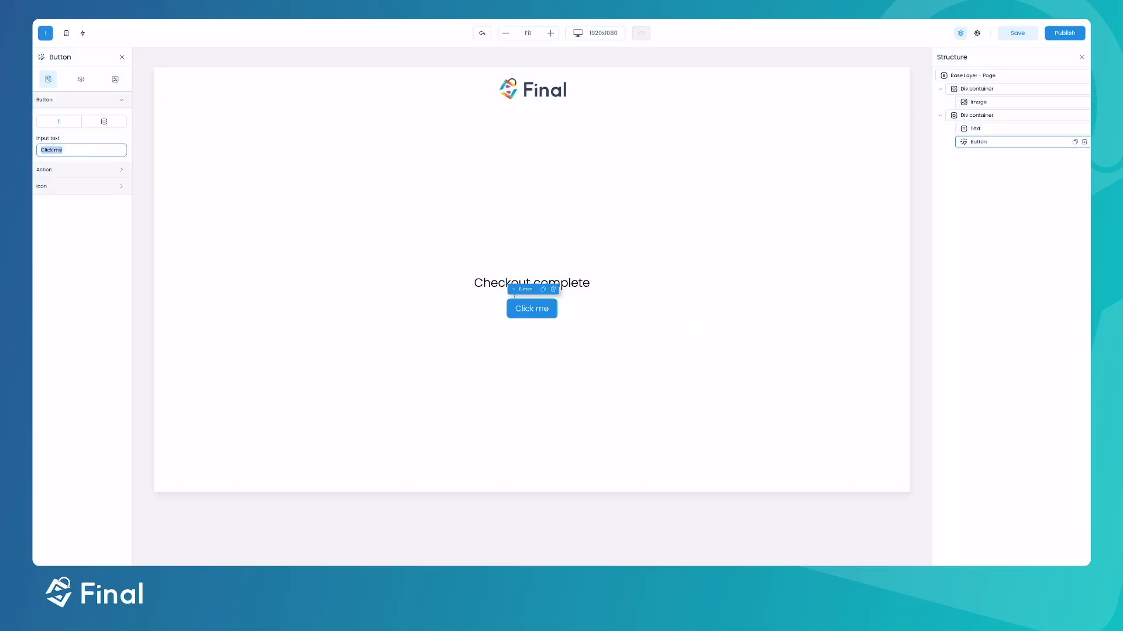
pyautogui.write('Homme')
pyautogui.press('BackSpace')
pyautogui.press('BackSpace')
pyautogui.write('e')
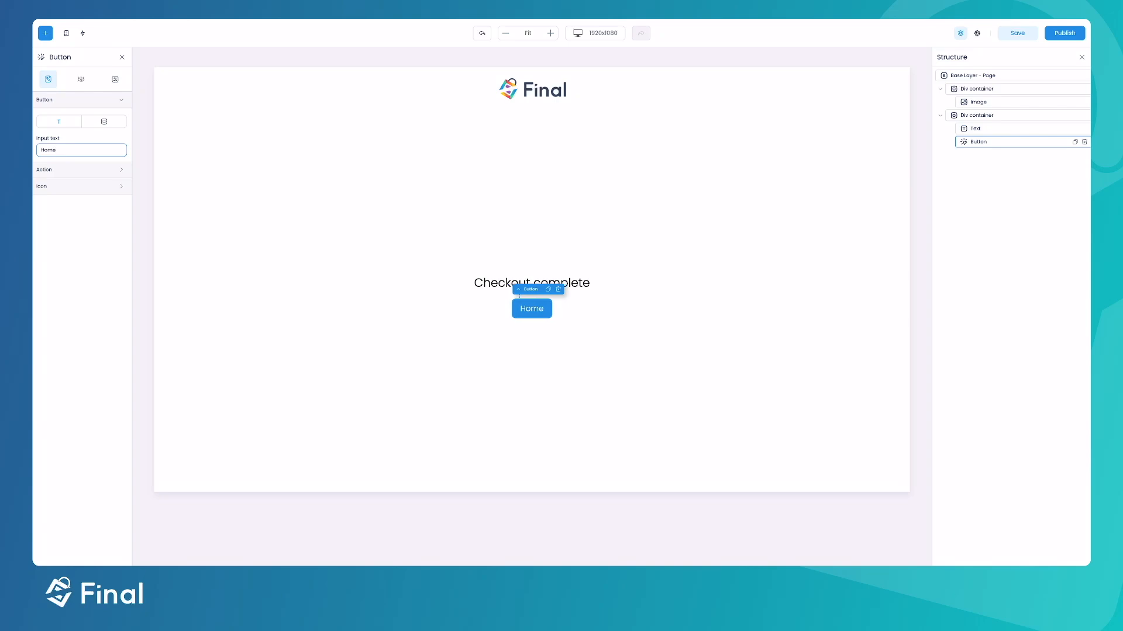
# Save the build and open the Home page for editing.
pyautogui.click(1015, 33)
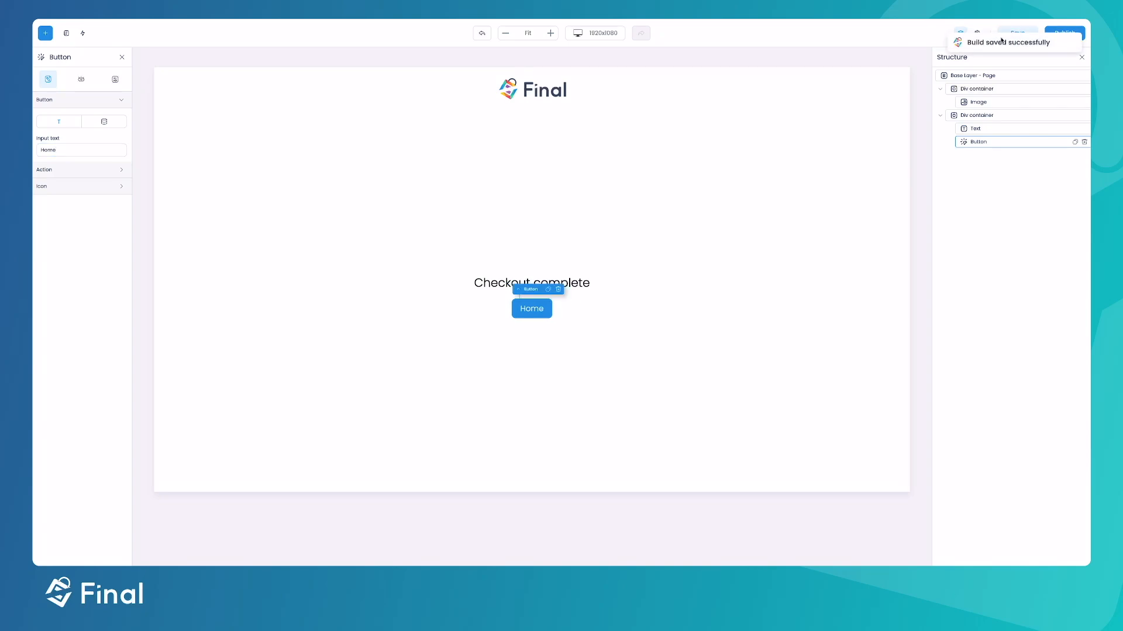
pyautogui.click(66, 33)
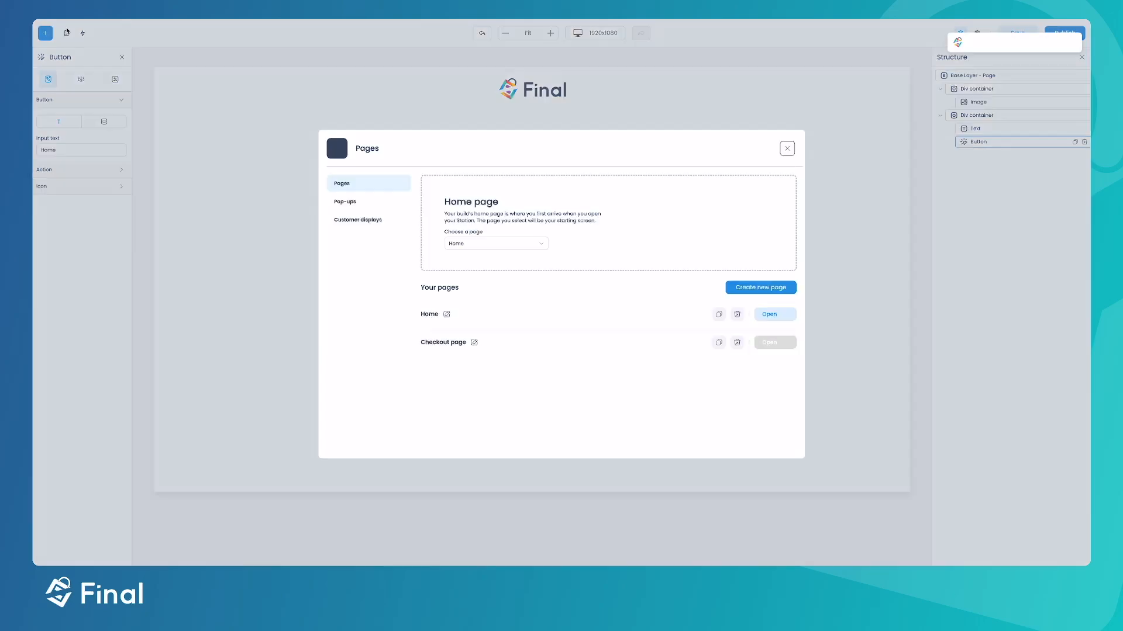
pyautogui.click(777, 314)
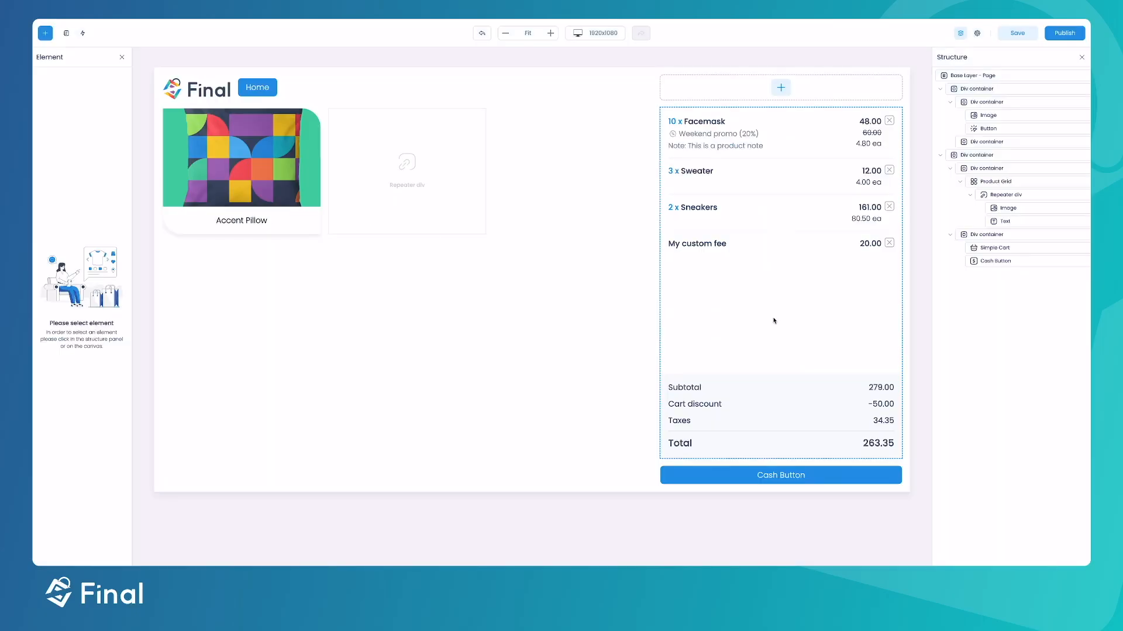
# Set the Cash Button's checkout complete page to Checkout page.
pyautogui.click(759, 473)
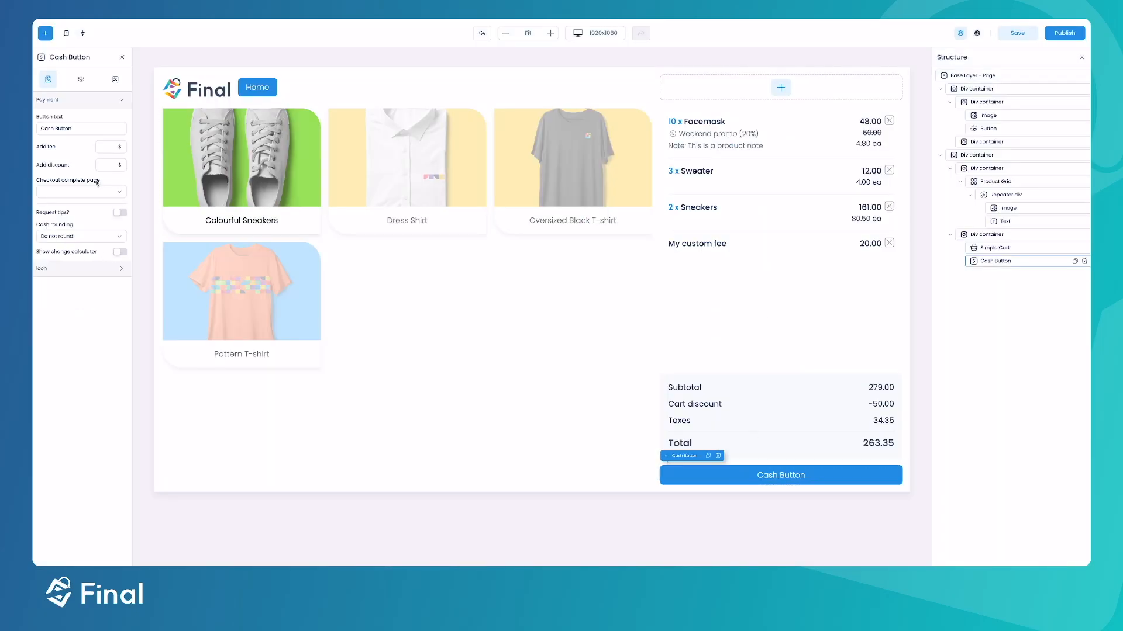
pyautogui.click(61, 192)
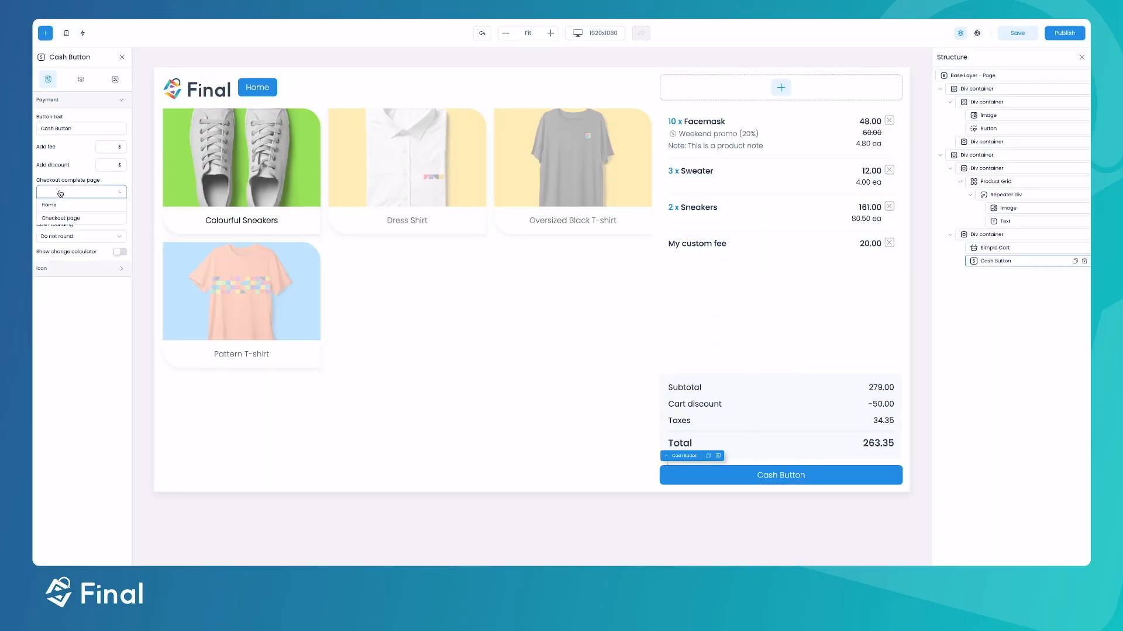
pyautogui.click(69, 220)
# Save the build and publish it as a new version.
pyautogui.click(1017, 33)
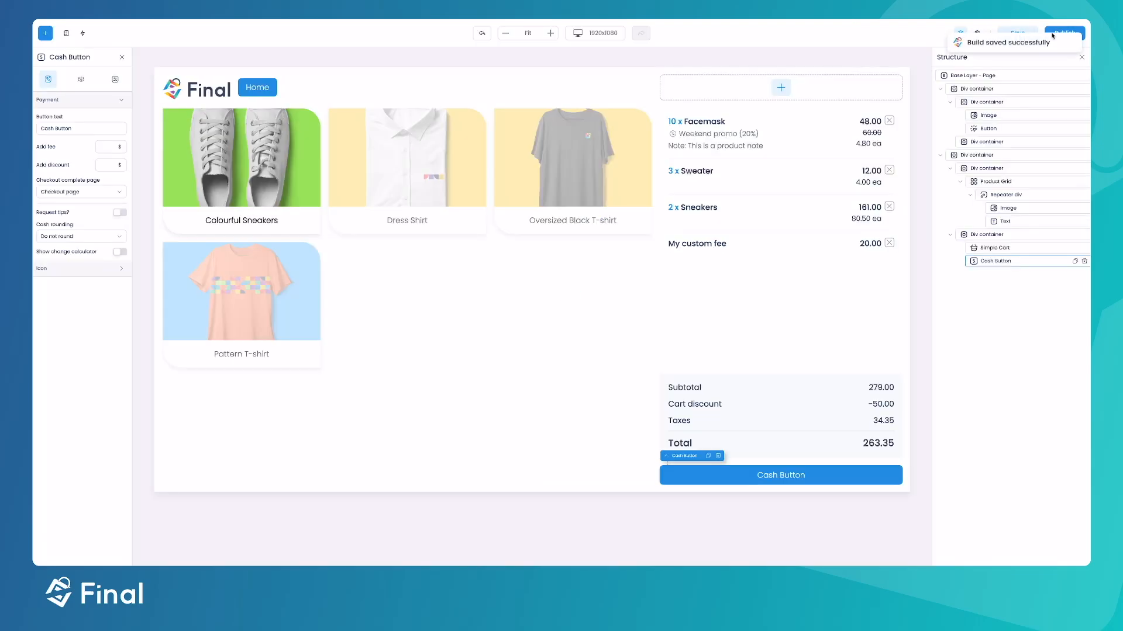
pyautogui.click(1063, 31)
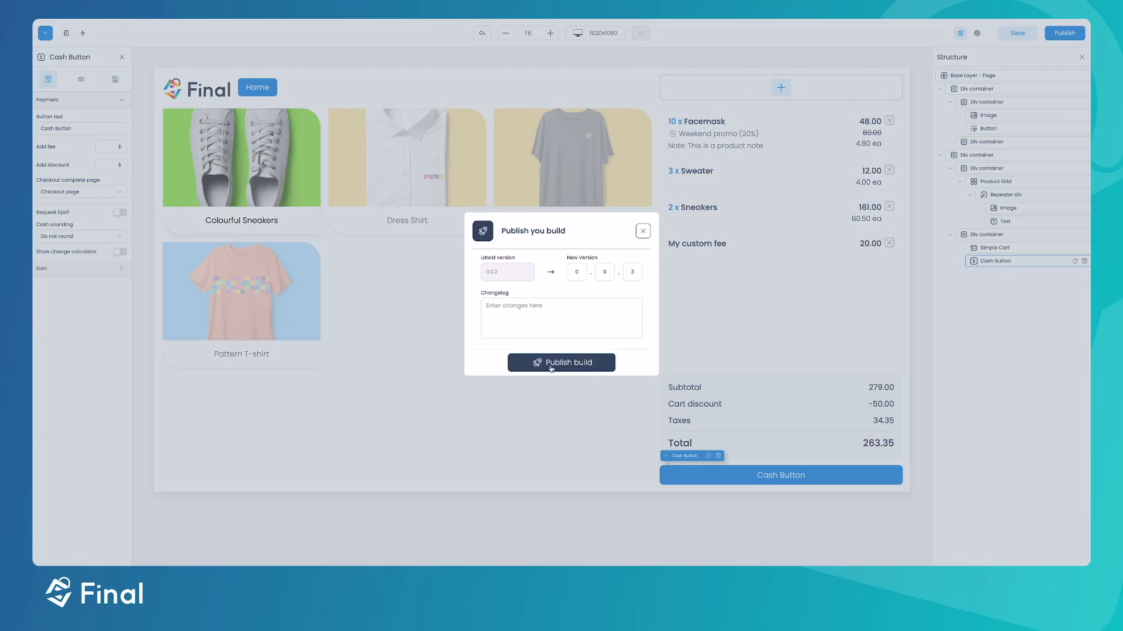
pyautogui.click(551, 364)
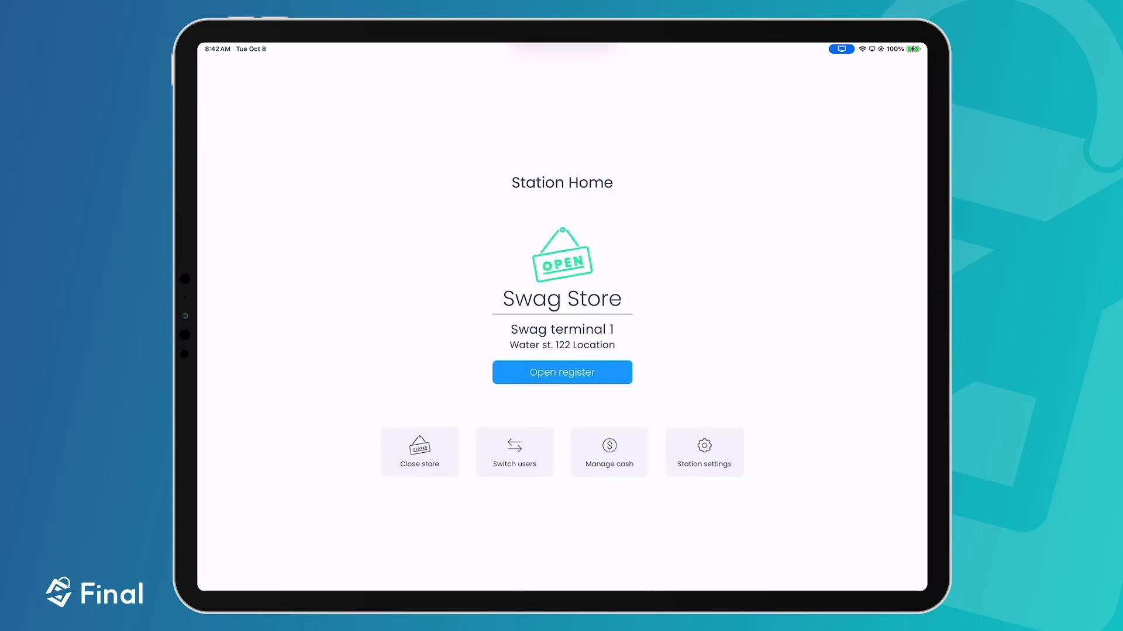
# Switch to the store's station on the tablet and open Build Versions in the station settings.
pyautogui.click(704, 452)
pyautogui.click(328, 270)
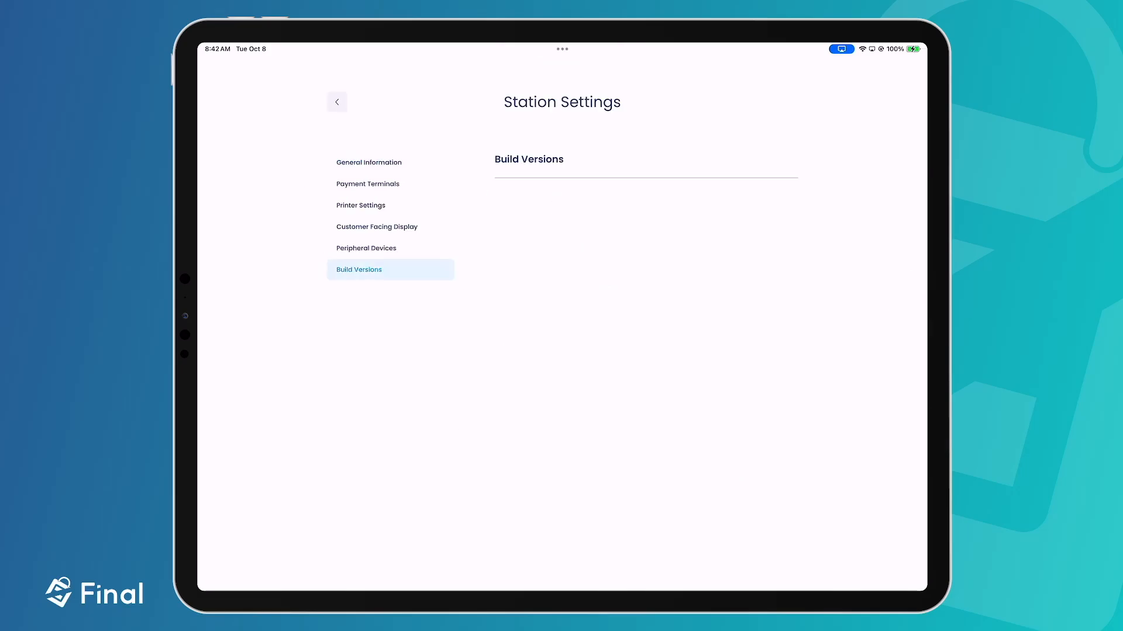
pyautogui.click(757, 197)
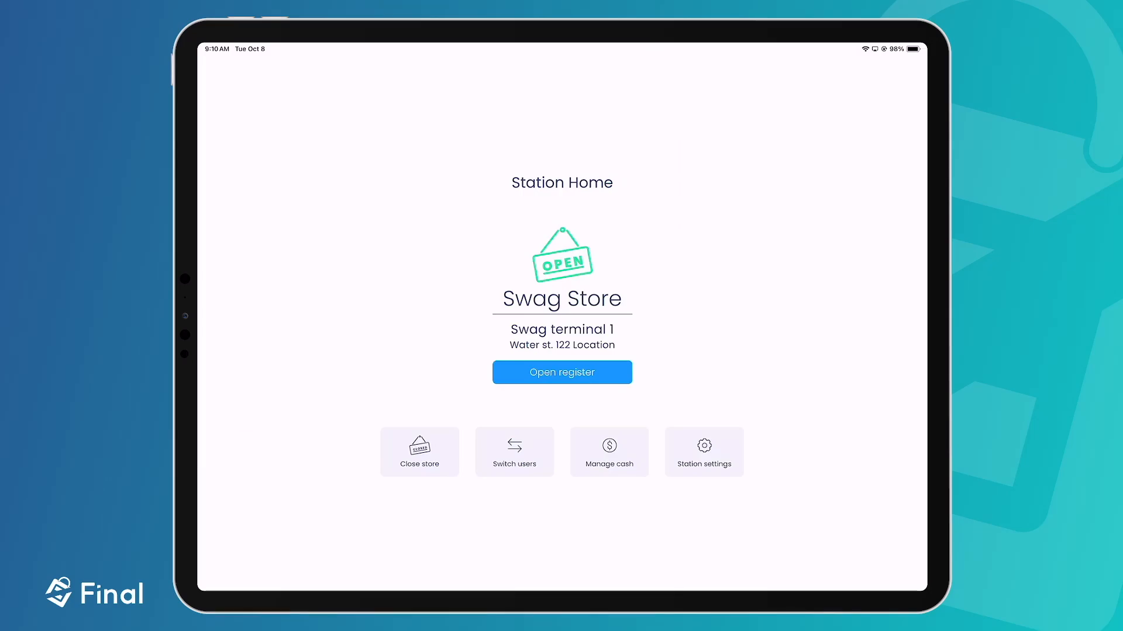
# Open the register, add the Colourful Sneakers to the cart and close the product pop-up.
pyautogui.click(562, 372)
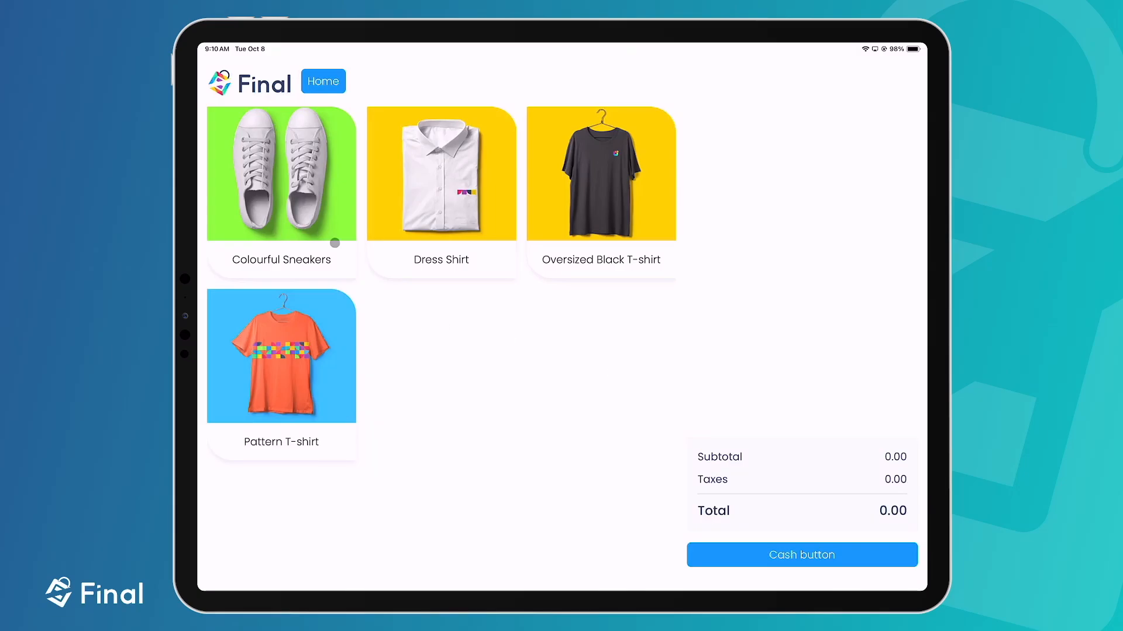
pyautogui.click(279, 182)
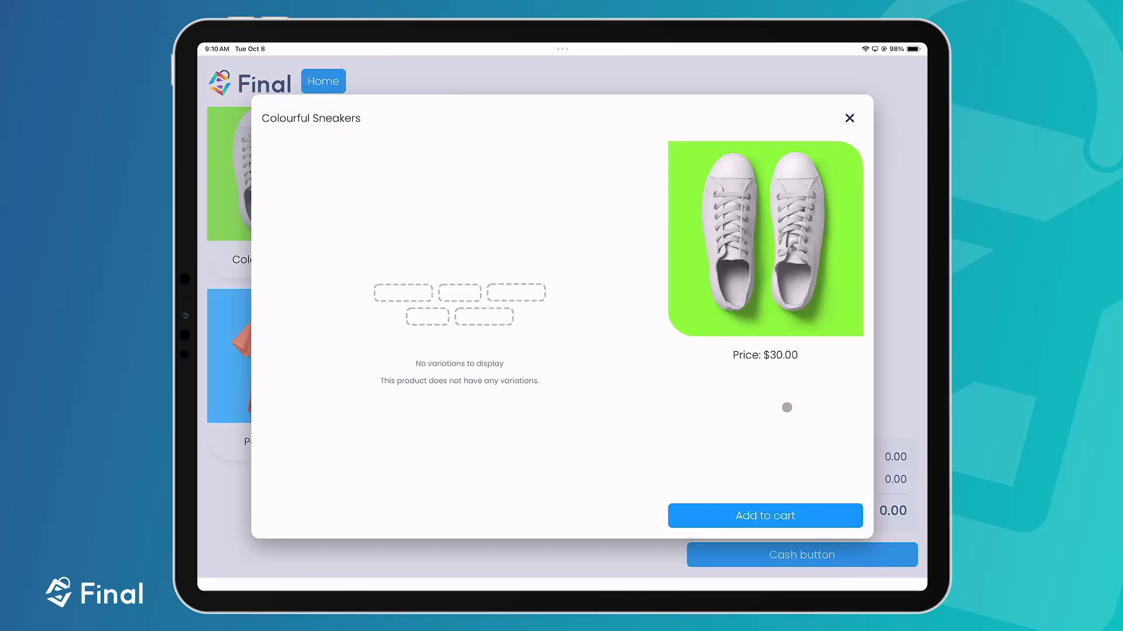
pyautogui.click(773, 520)
pyautogui.click(850, 118)
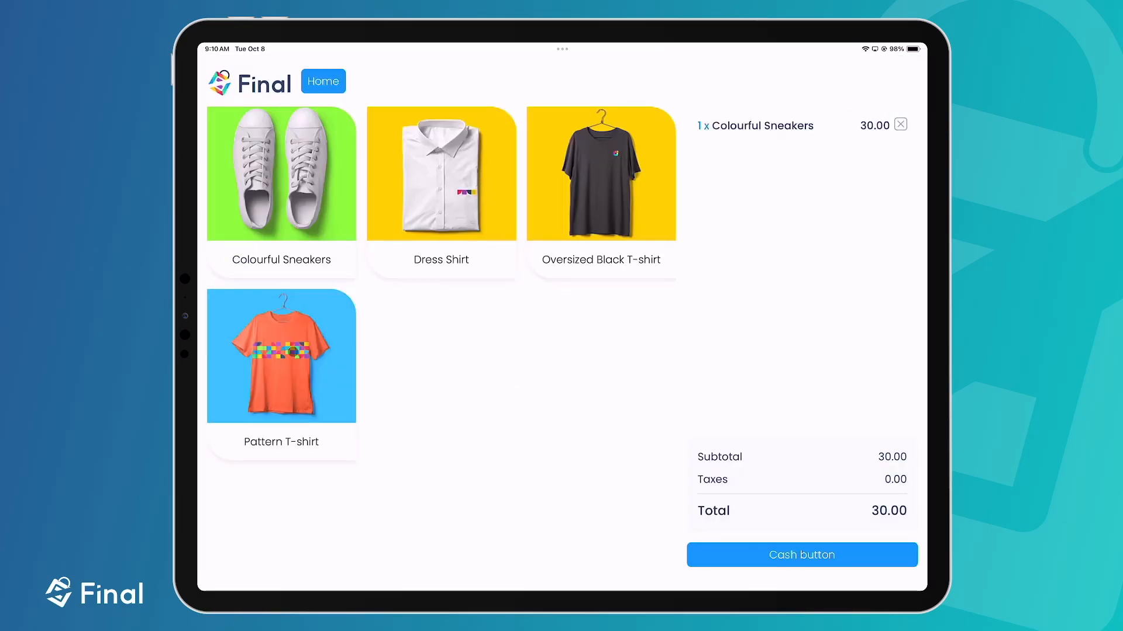
# Add the Pattern T-shirt in size Large to the cart and close its product pop-up.
pyautogui.click(293, 351)
pyautogui.click(326, 206)
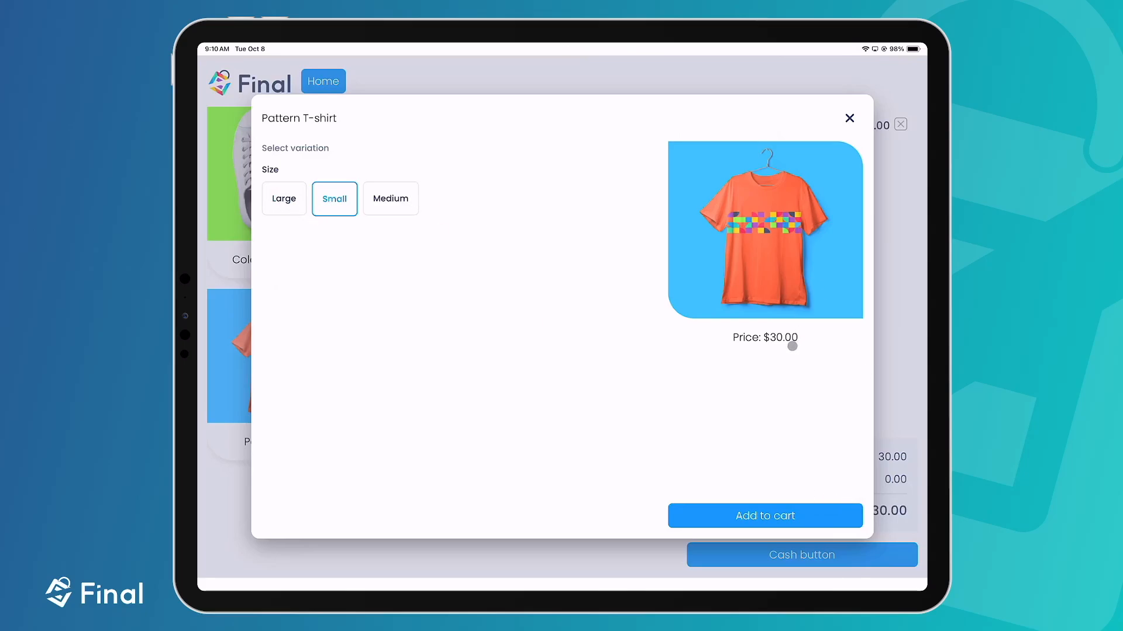
pyautogui.click(406, 195)
pyautogui.click(276, 200)
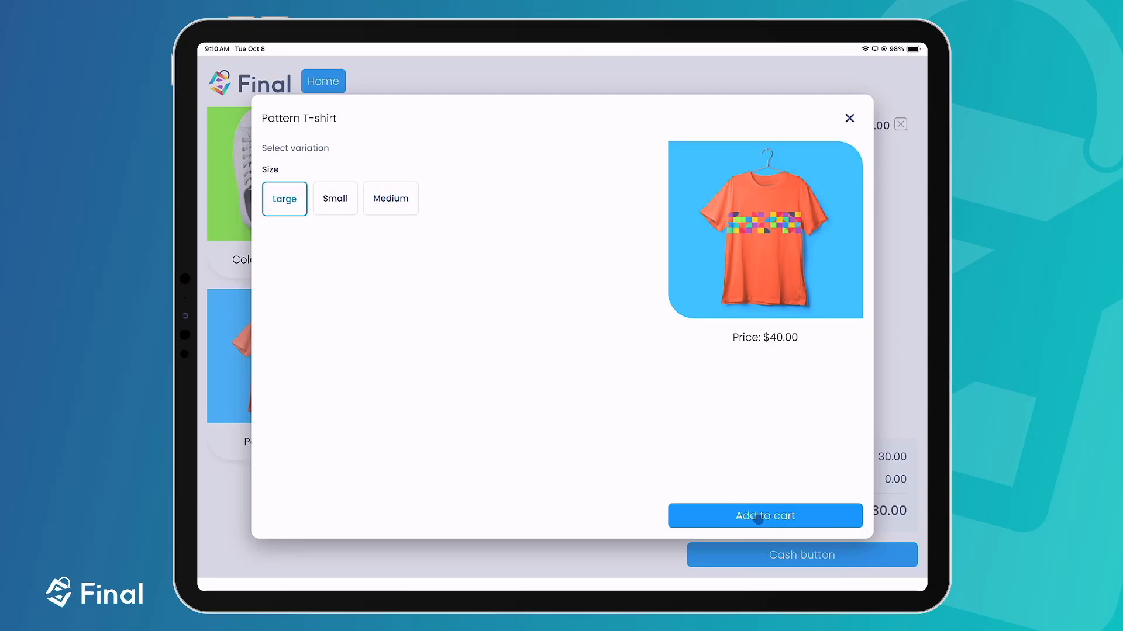
pyautogui.click(754, 516)
pyautogui.click(850, 120)
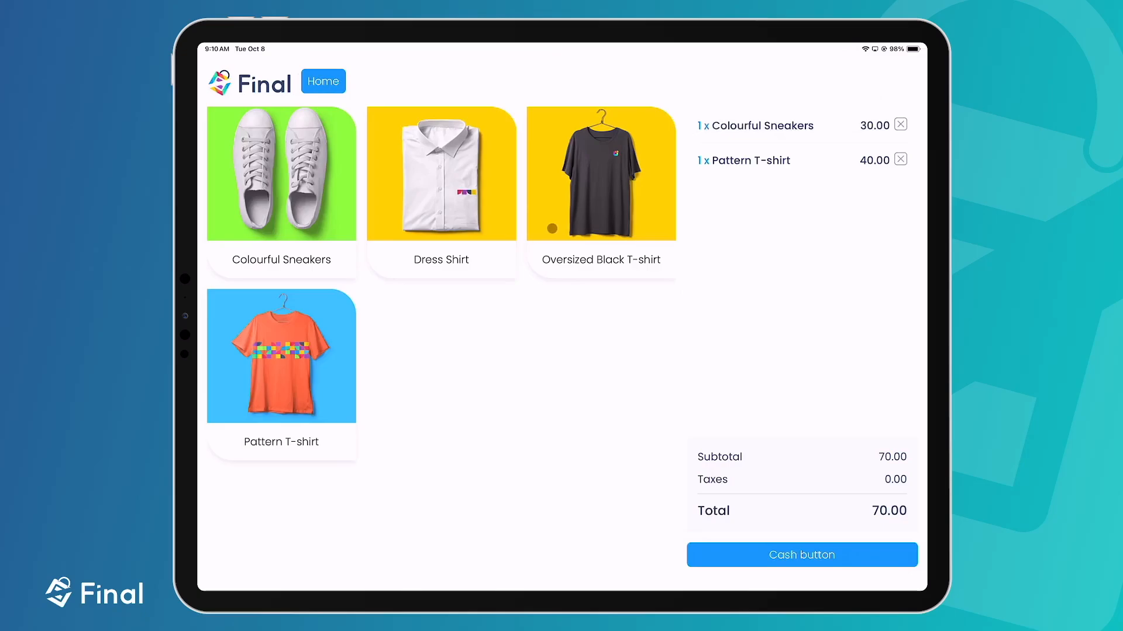
# View the Oversized Black T-shirt's product pop-up and dismiss it without adding the item.
pyautogui.click(552, 229)
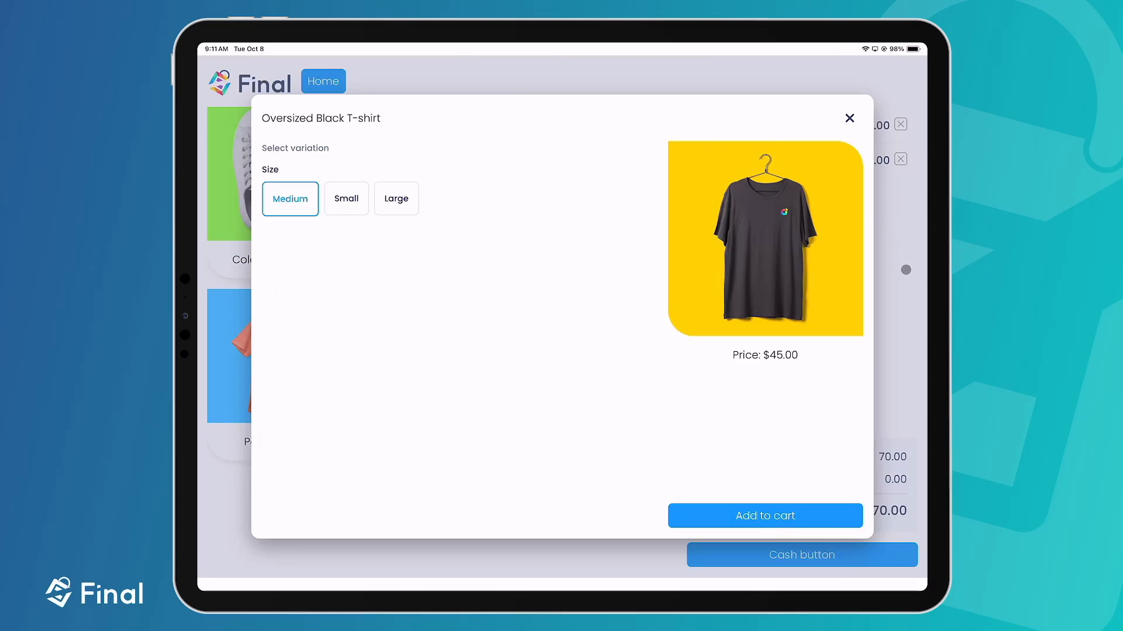
pyautogui.click(901, 289)
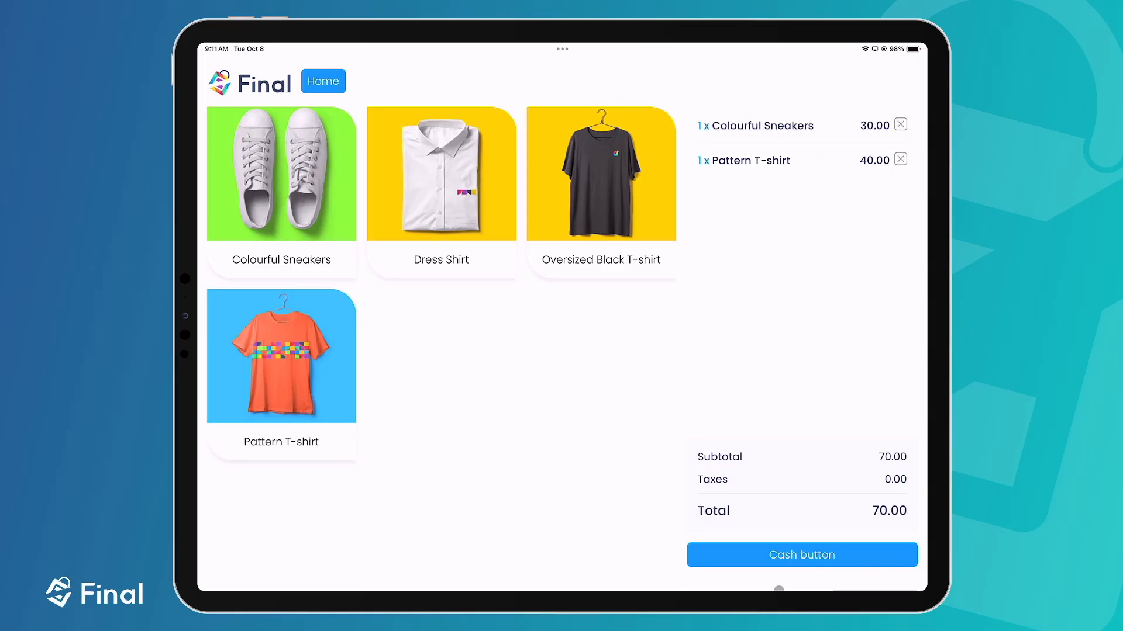
# Check out the cart with cash and reopen the register from the station home.
pyautogui.click(789, 554)
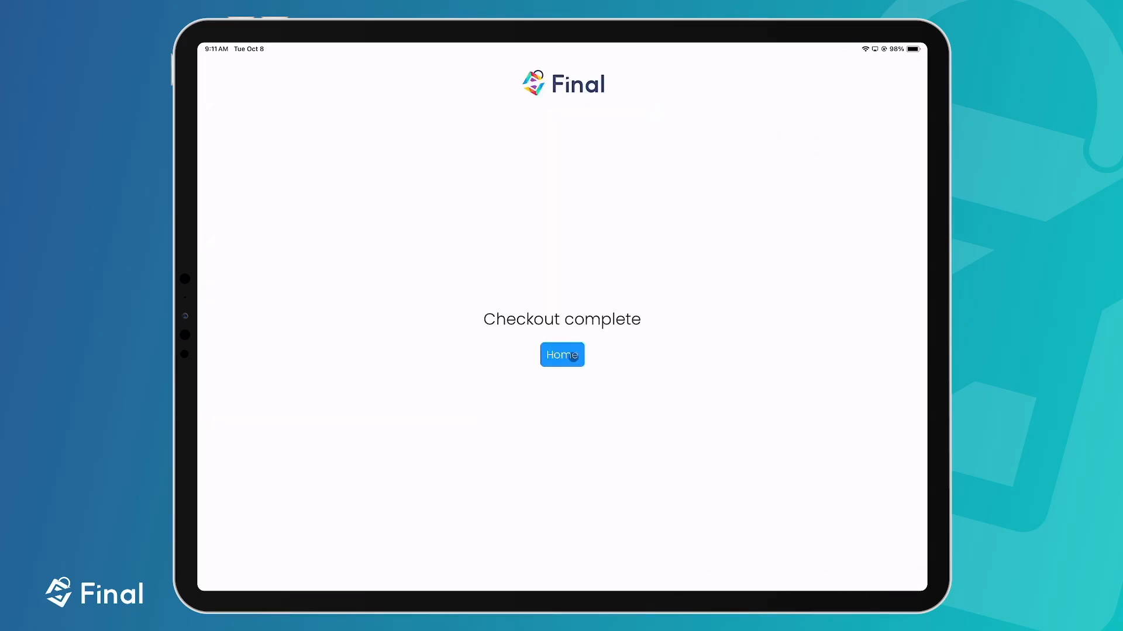
pyautogui.click(574, 356)
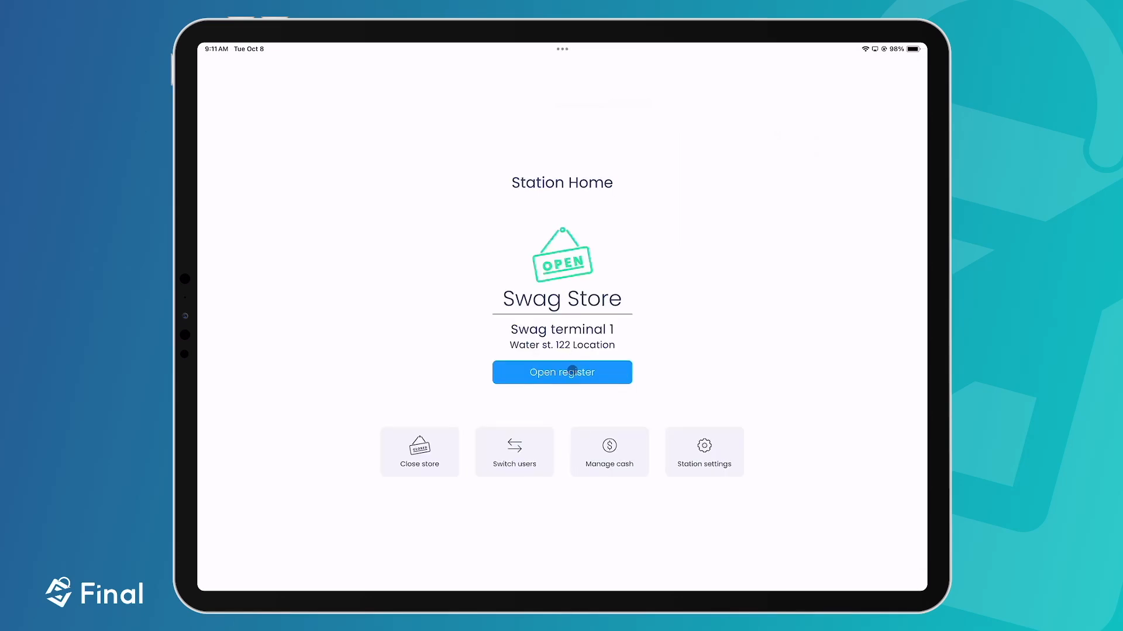
pyautogui.click(572, 370)
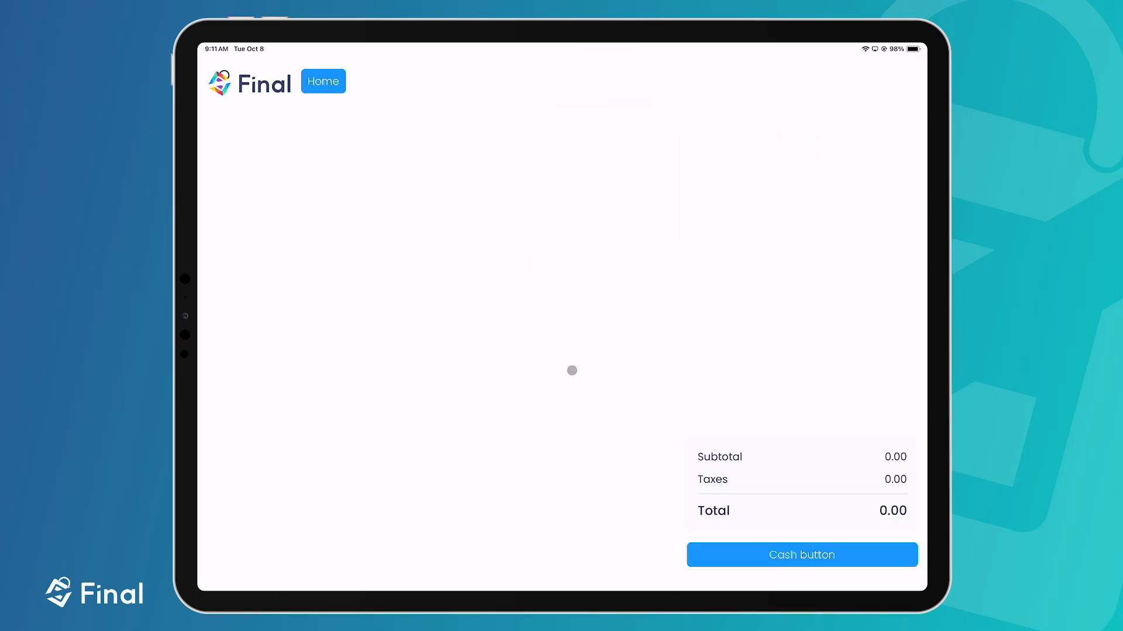